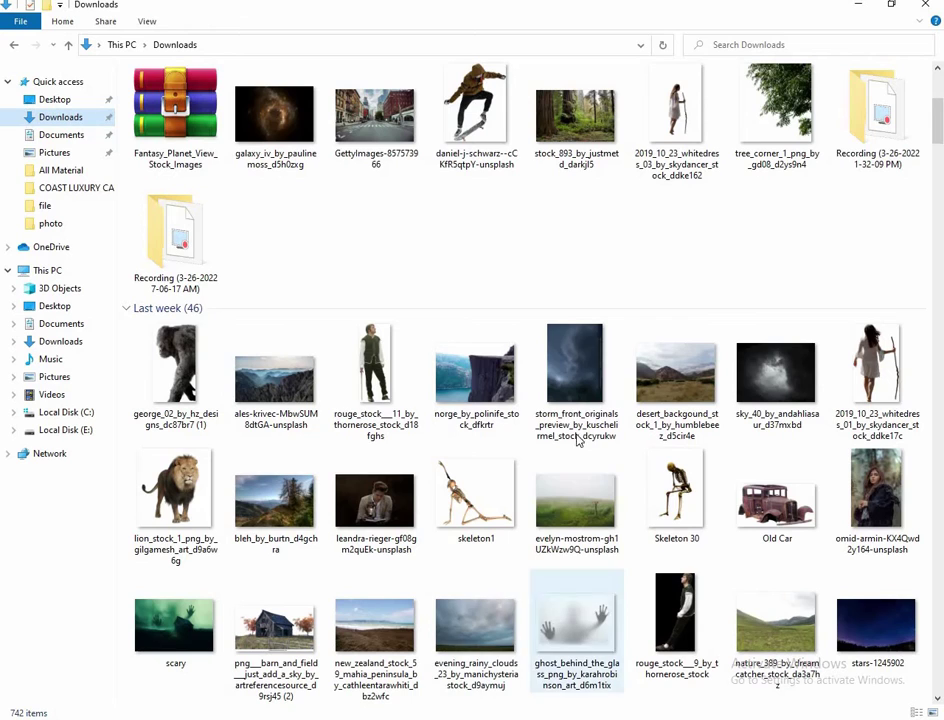
Place the storm_front photo on the poster, scaled to 96.23% and nudged up to overfill the canvas.
{"action": "left_click", "coordinate": [570, 378]}
{"action": "left_click_drag", "start_coordinate": [570, 378], "coordinate": [449, 588]}
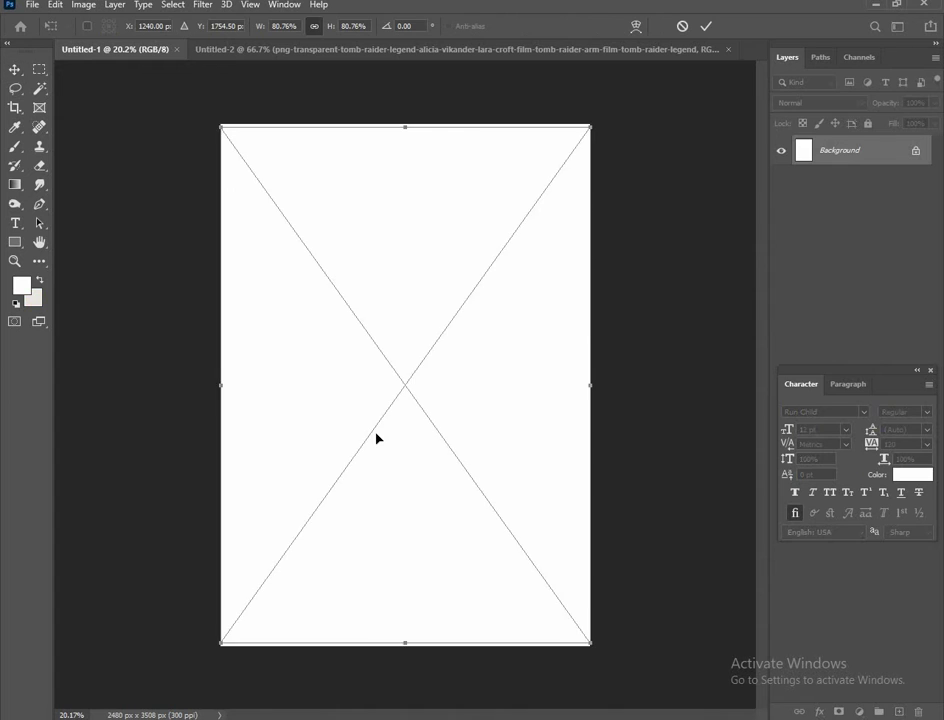
{"action": "left_click_drag", "start_coordinate": [627, 383], "coordinate": [661, 384]}
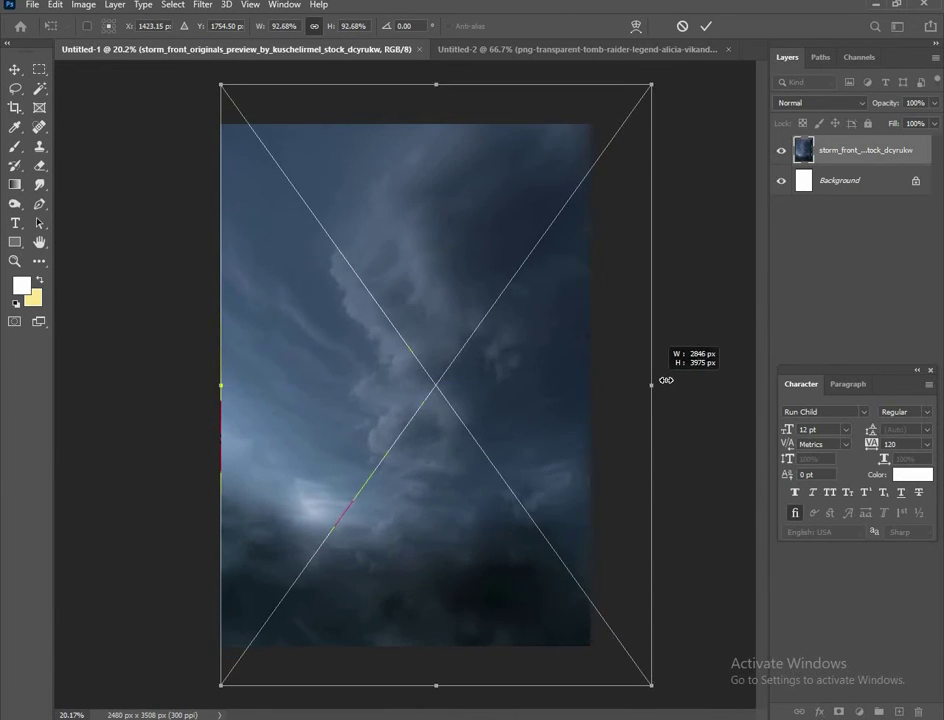
{"action": "left_click_drag", "start_coordinate": [472, 470], "coordinate": [473, 456]}
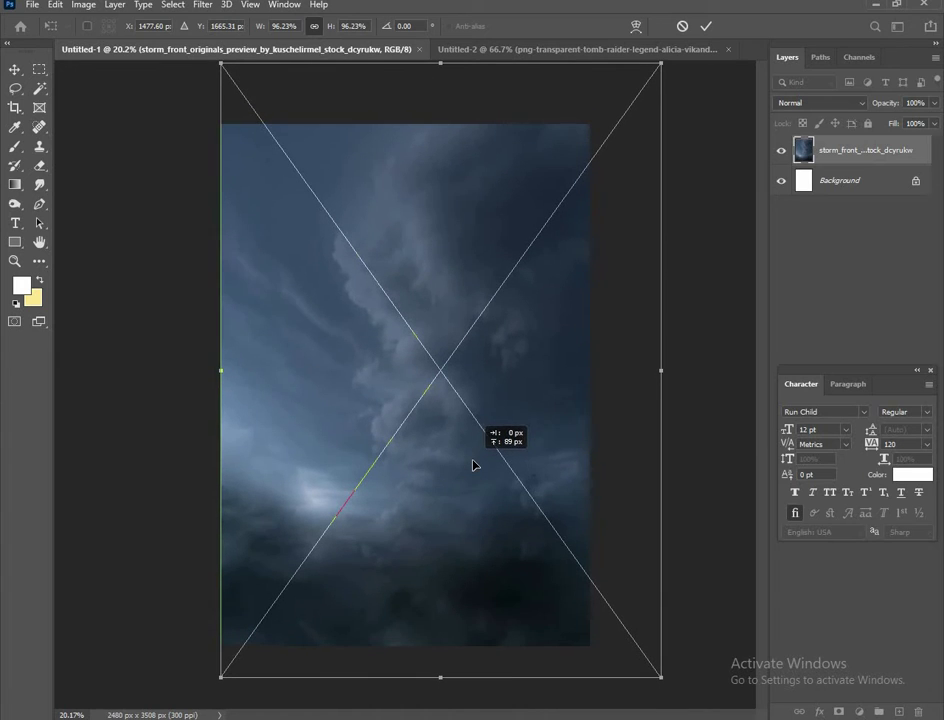
{"action": "left_click", "coordinate": [707, 26]}
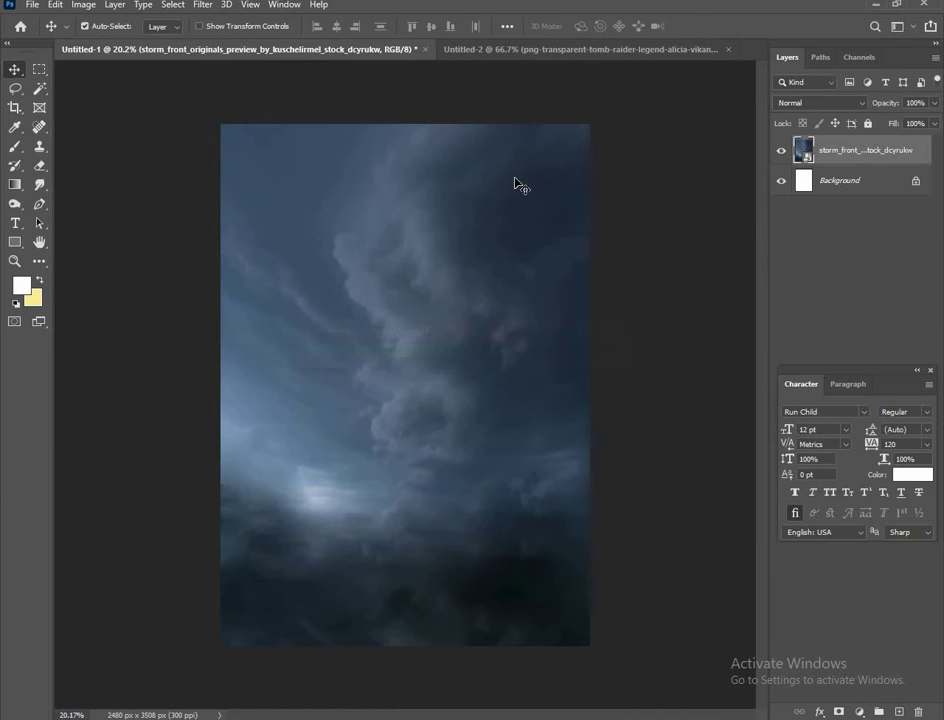
Hide the storm clouds layer.
{"action": "key", "text": "ctrl+minus"}
{"action": "key", "text": "ctrl+plus"}
{"action": "left_click", "coordinate": [781, 152]}
{"action": "left_click", "coordinate": [14, 244]}
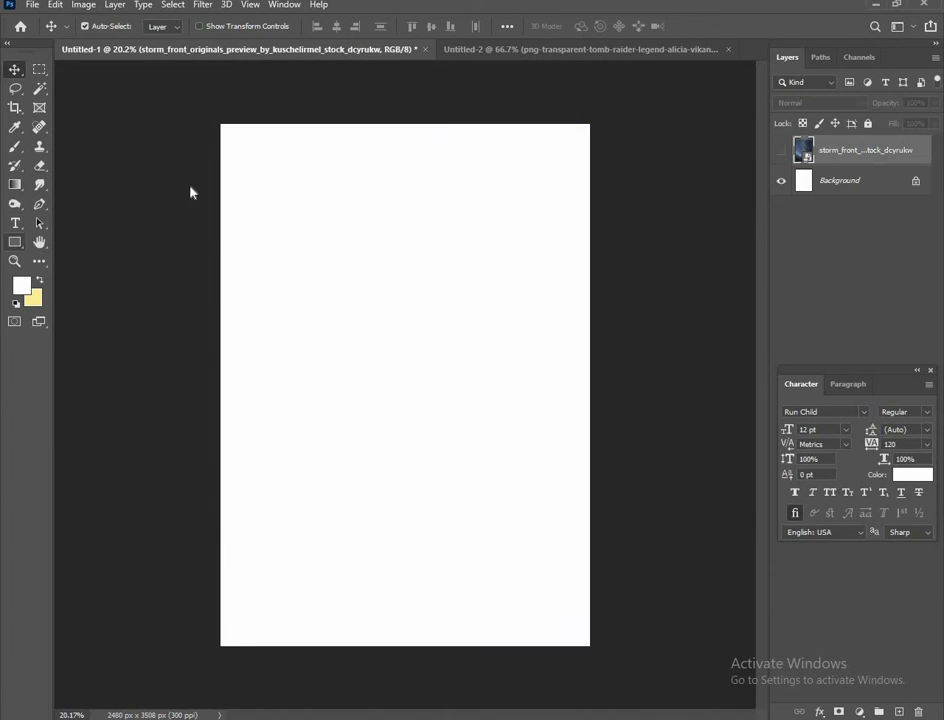
Draw a full-canvas rectangle filled with dark green.
{"action": "left_click_drag", "start_coordinate": [213, 122], "coordinate": [591, 650]}
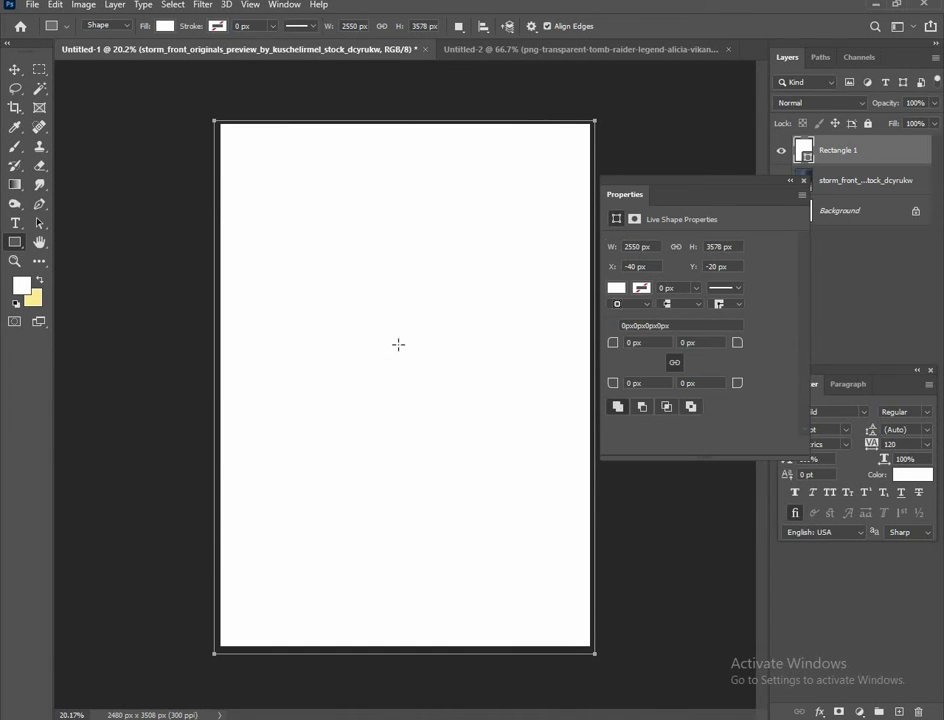
{"action": "left_click", "coordinate": [14, 72]}
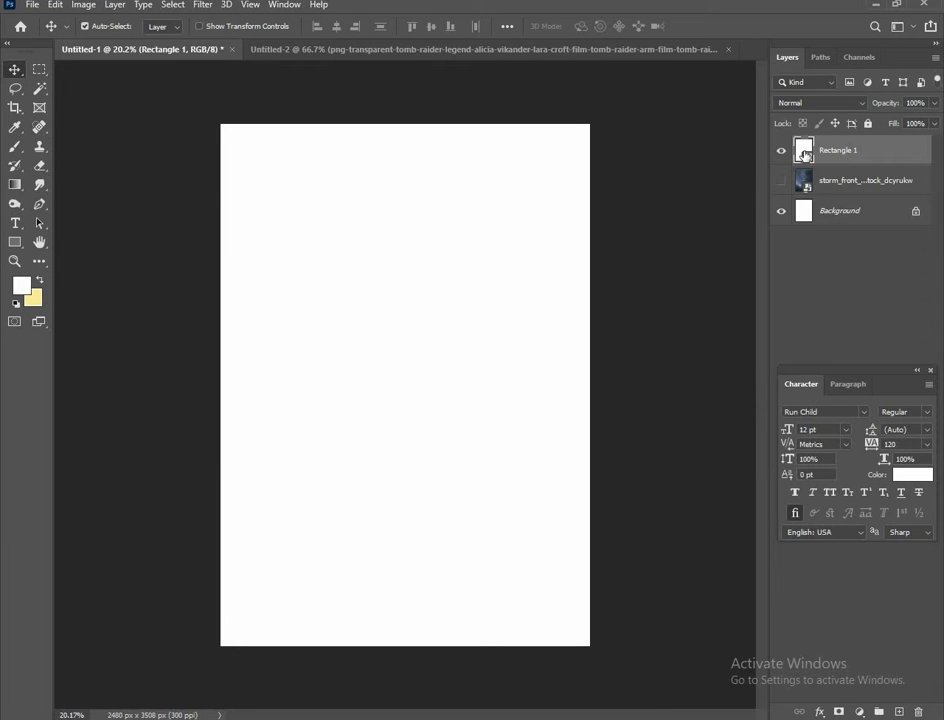
{"action": "double_click", "coordinate": [806, 152]}
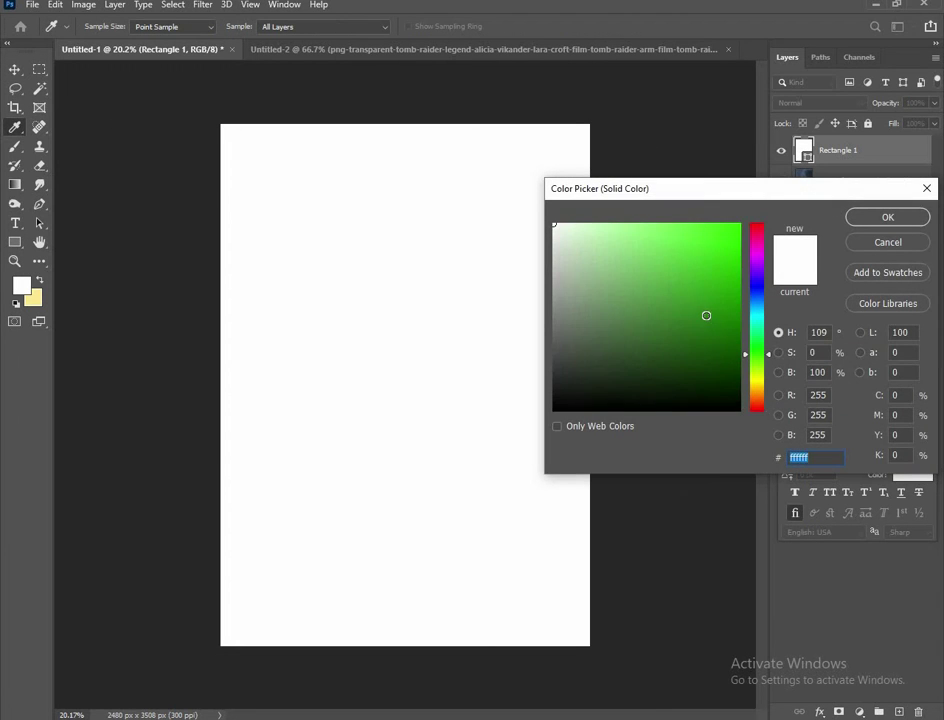
{"action": "left_click_drag", "start_coordinate": [706, 314], "coordinate": [748, 343]}
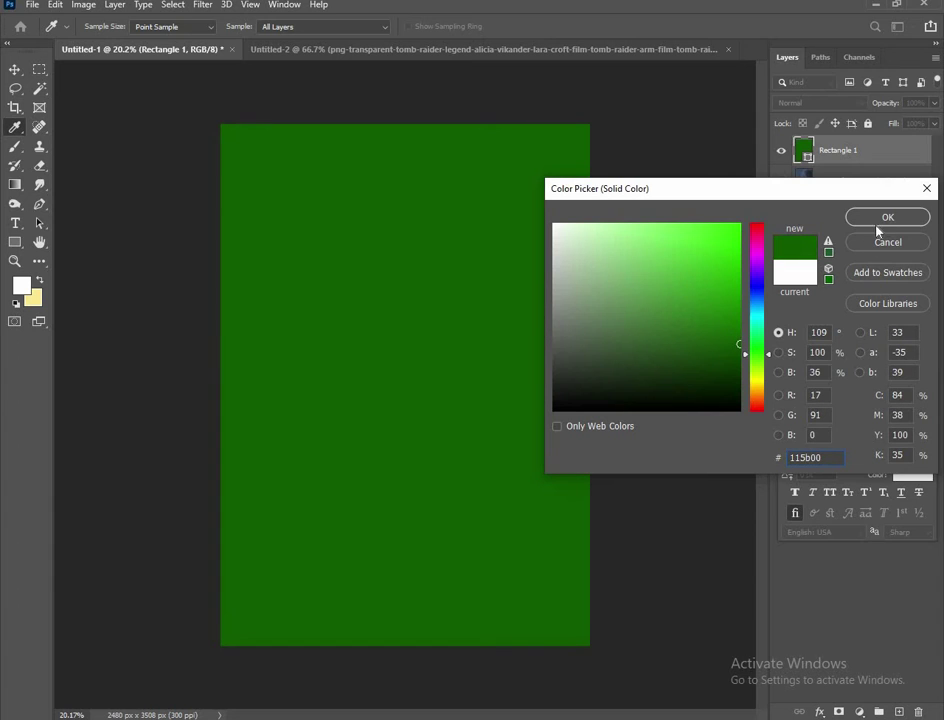
{"action": "key", "text": "Return"}
Move the storm layer above the rectangle, show it, and set it to Multiply.
{"action": "left_click_drag", "start_coordinate": [830, 181], "coordinate": [830, 145]}
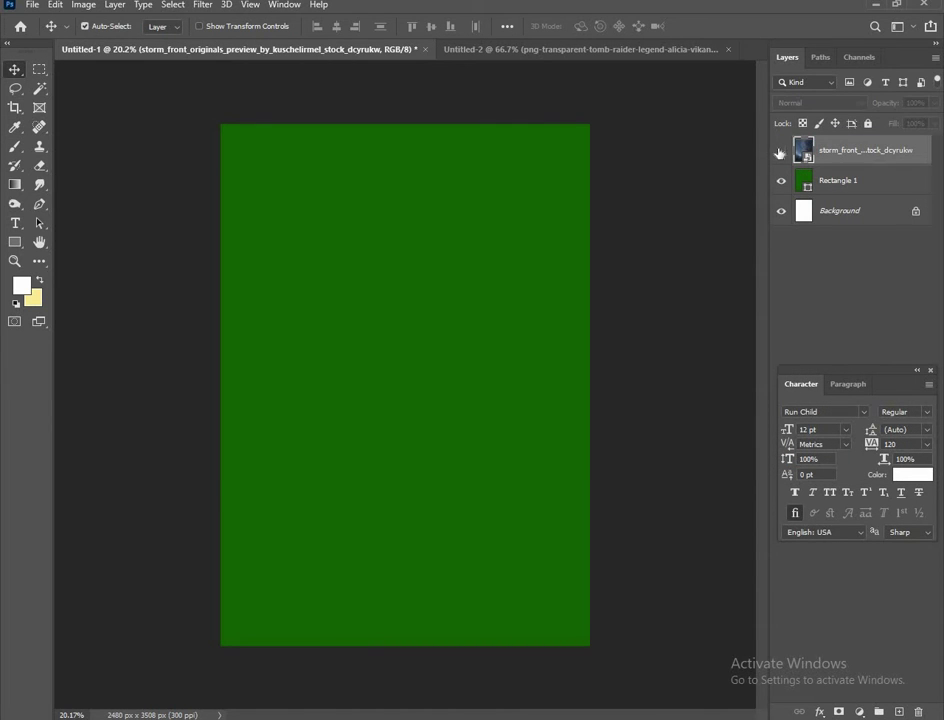
{"action": "left_click", "coordinate": [781, 150]}
{"action": "left_click", "coordinate": [805, 103]}
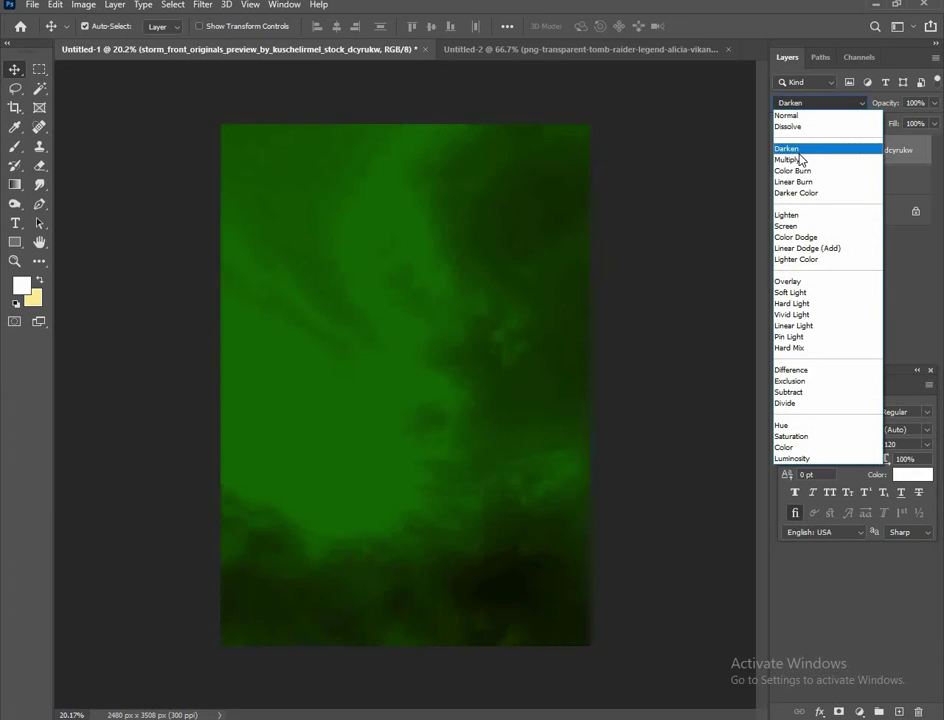
{"action": "left_click", "coordinate": [800, 160]}
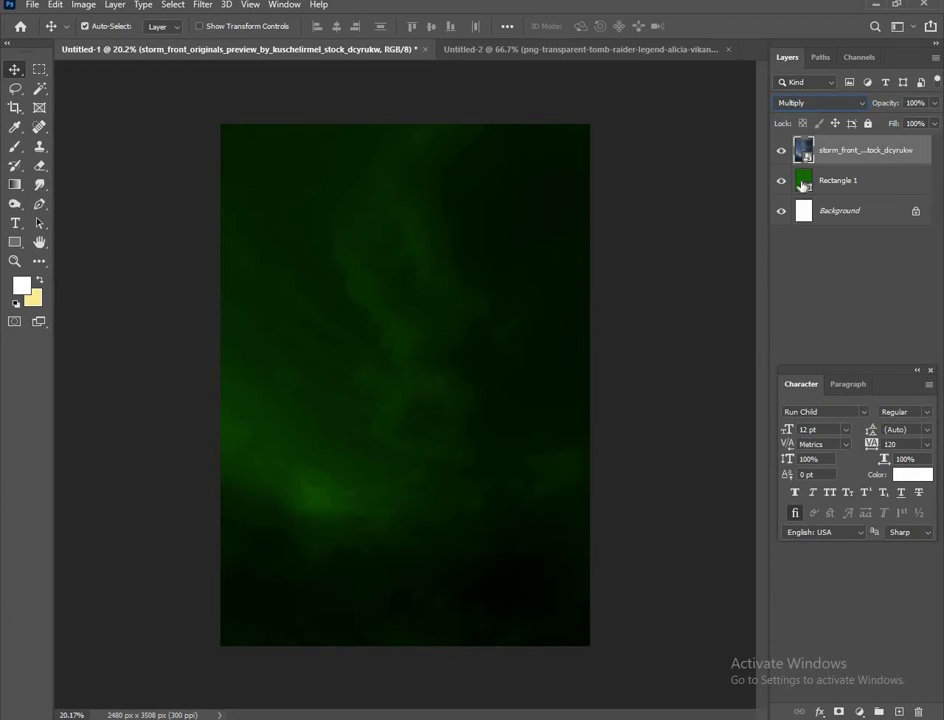
Brighten the rectangle's fill to green #28d200.
{"action": "double_click", "coordinate": [805, 185]}
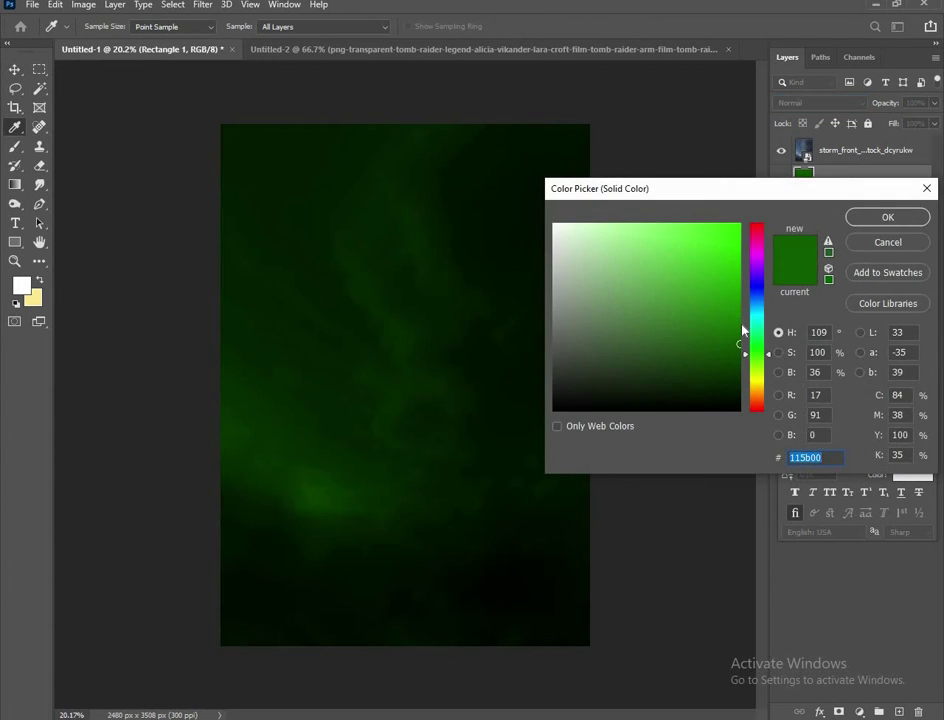
{"action": "left_click_drag", "start_coordinate": [740, 305], "coordinate": [741, 267]}
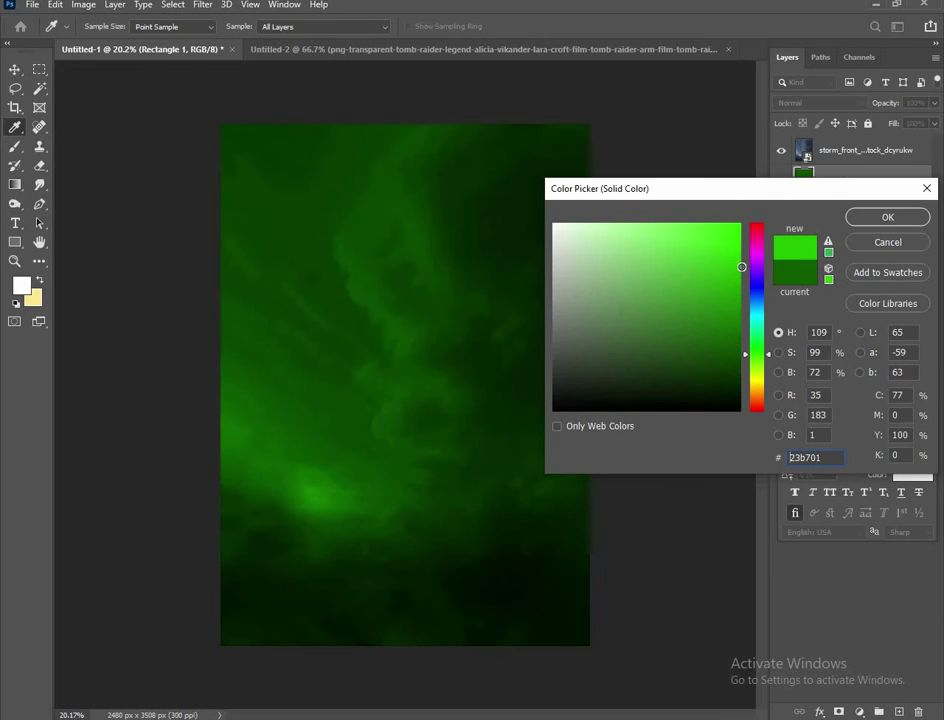
{"action": "left_click", "coordinate": [887, 217]}
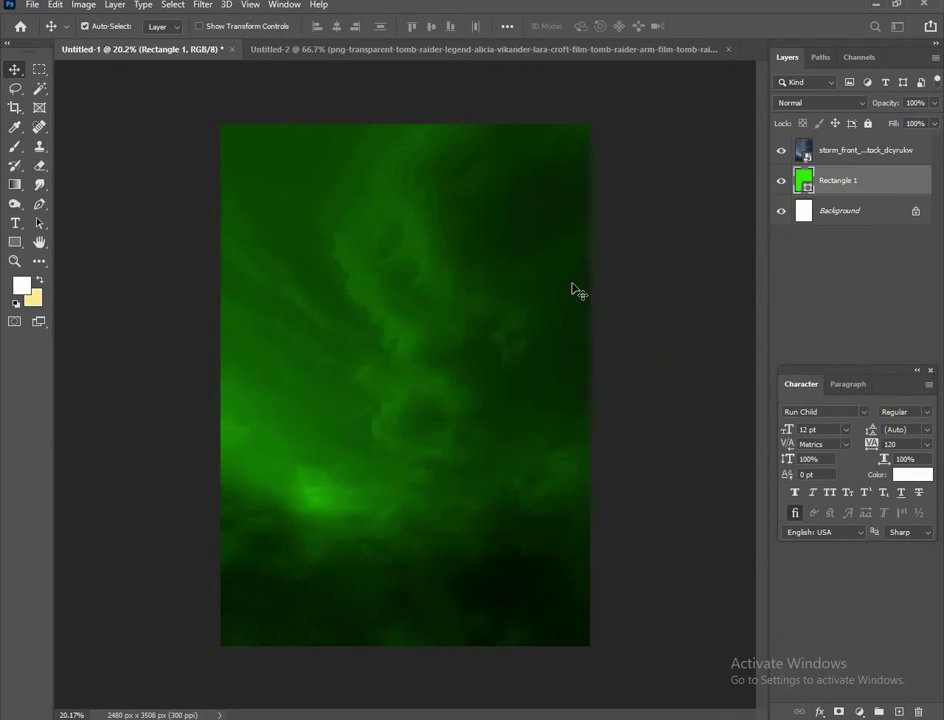
{"action": "left_click", "coordinate": [418, 297]}
Pick the Dodge Tool, rasterize the storm layer, and enlarge the brush to 1600.
{"action": "left_click", "coordinate": [17, 203]}
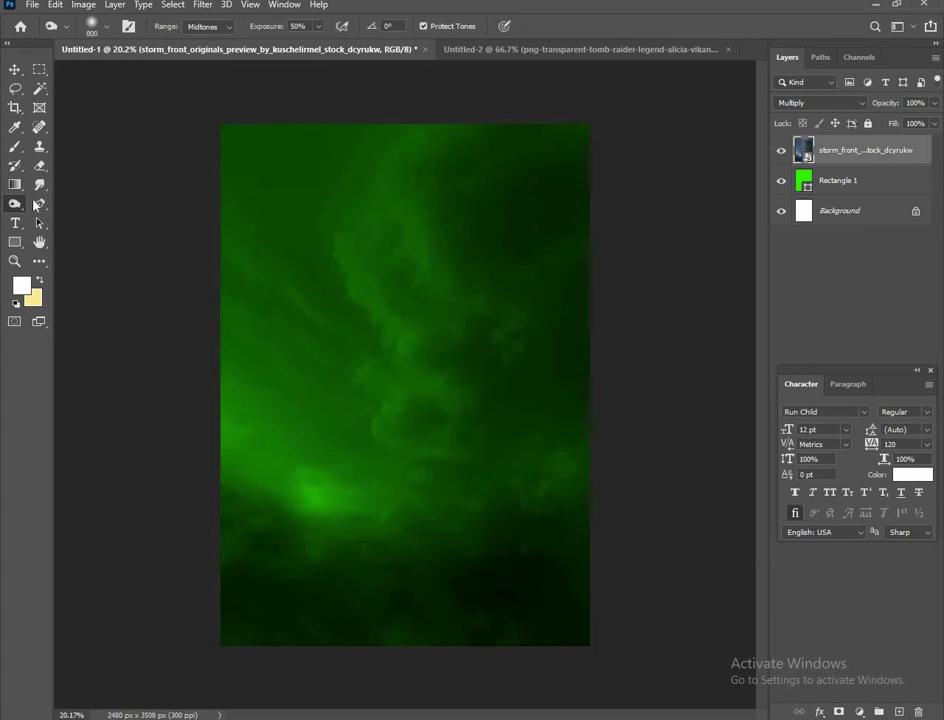
{"action": "right_click", "coordinate": [17, 203]}
{"action": "left_click", "coordinate": [80, 202]}
{"action": "left_click", "coordinate": [279, 507]}
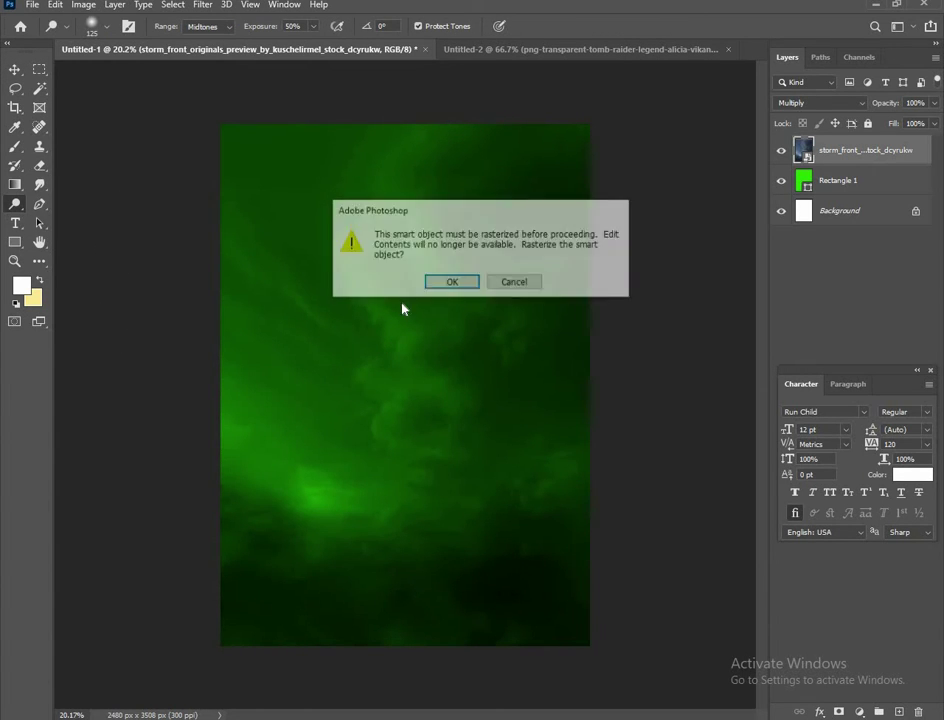
{"action": "left_click", "coordinate": [446, 281]}
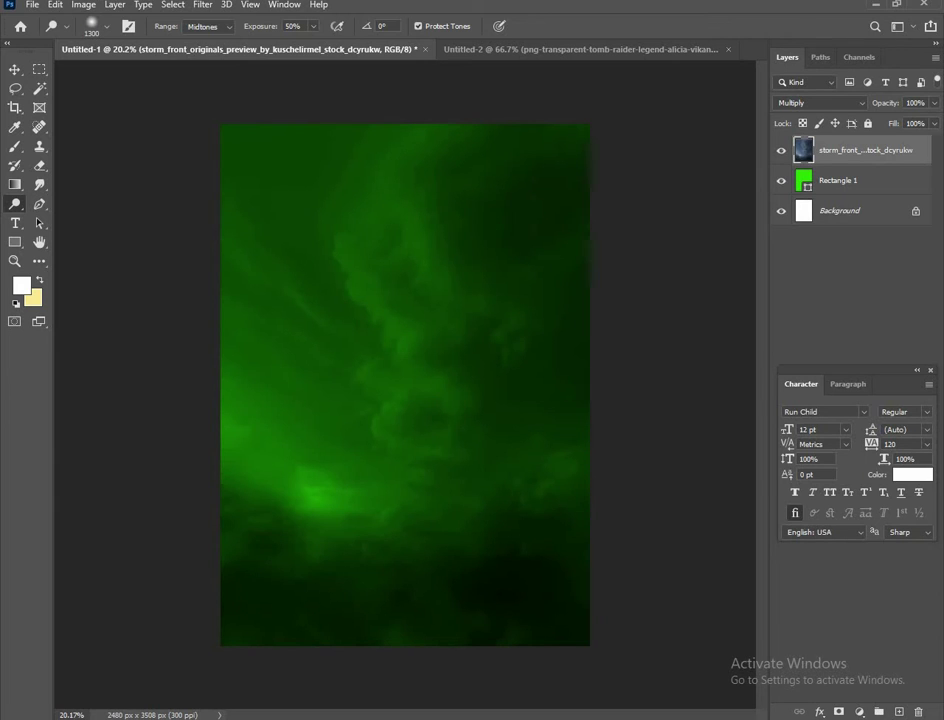
{"action": "key", "text": "bracketright"}
{"action": "key", "text": "bracketright"}
{"action": "key", "text": "bracketright"}
Dodge the lower-middle glow and the central and upper-middle clouds brighter.
{"action": "mouse_move", "coordinate": [300, 490]}
{"action": "left_mouse_down"}
{"action": "mouse_move", "coordinate": [330, 500]}
{"action": "mouse_move", "coordinate": [275, 345]}
{"action": "mouse_move", "coordinate": [288, 362]}
{"action": "mouse_move", "coordinate": [280, 385]}
{"action": "left_mouse_up"}
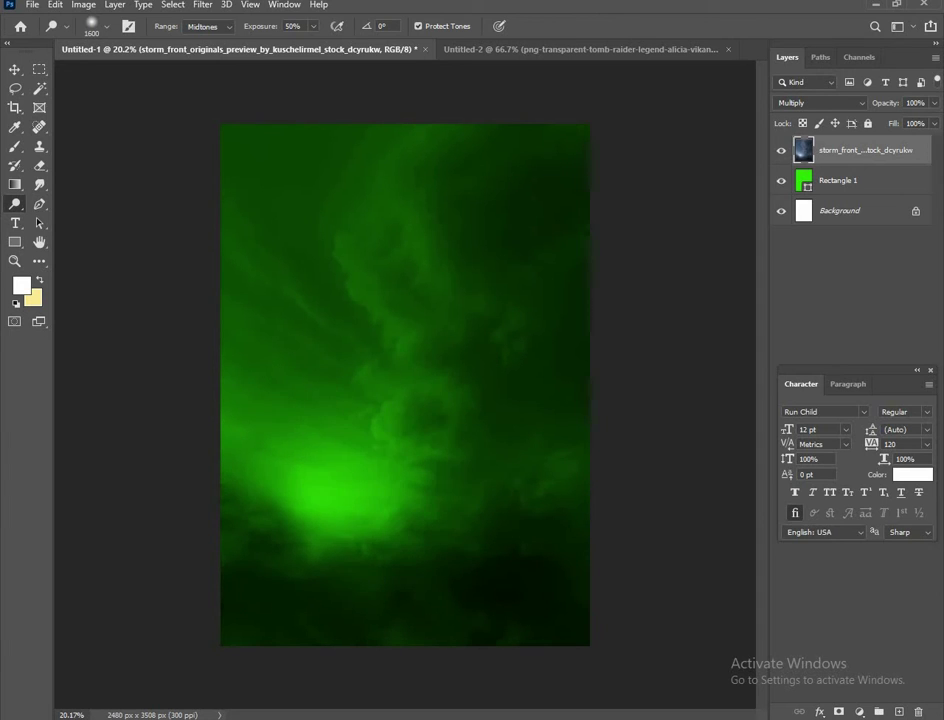
{"action": "mouse_move", "coordinate": [373, 417]}
{"action": "left_mouse_down"}
{"action": "mouse_move", "coordinate": [280, 312]}
{"action": "mouse_move", "coordinate": [401, 423]}
{"action": "left_mouse_up"}
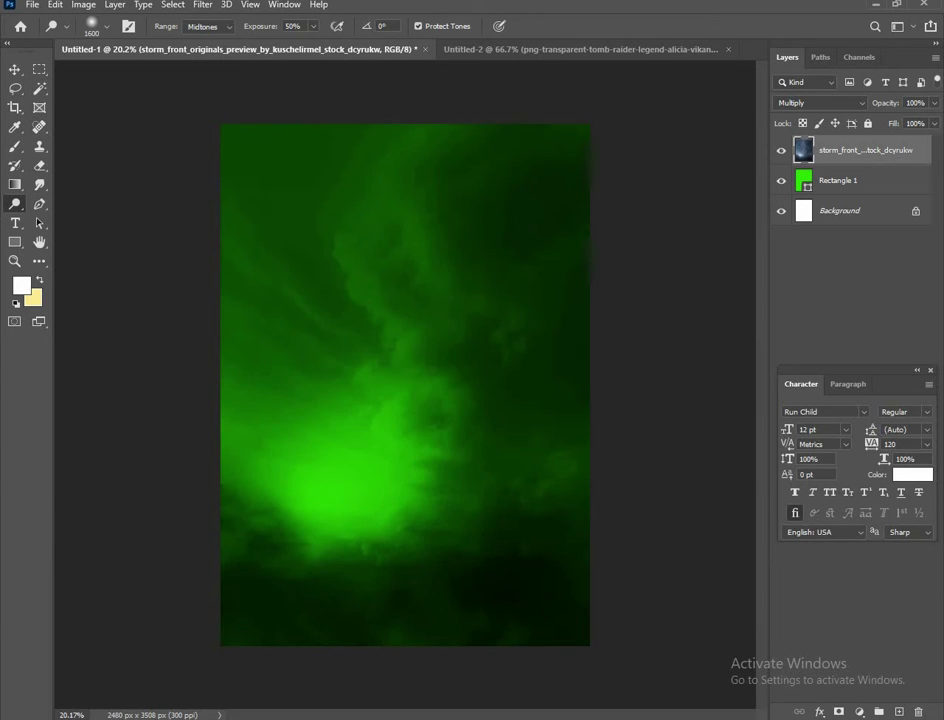
{"action": "mouse_move", "coordinate": [318, 345]}
{"action": "left_mouse_down"}
{"action": "mouse_move", "coordinate": [430, 470]}
{"action": "mouse_move", "coordinate": [300, 280]}
{"action": "left_mouse_up"}
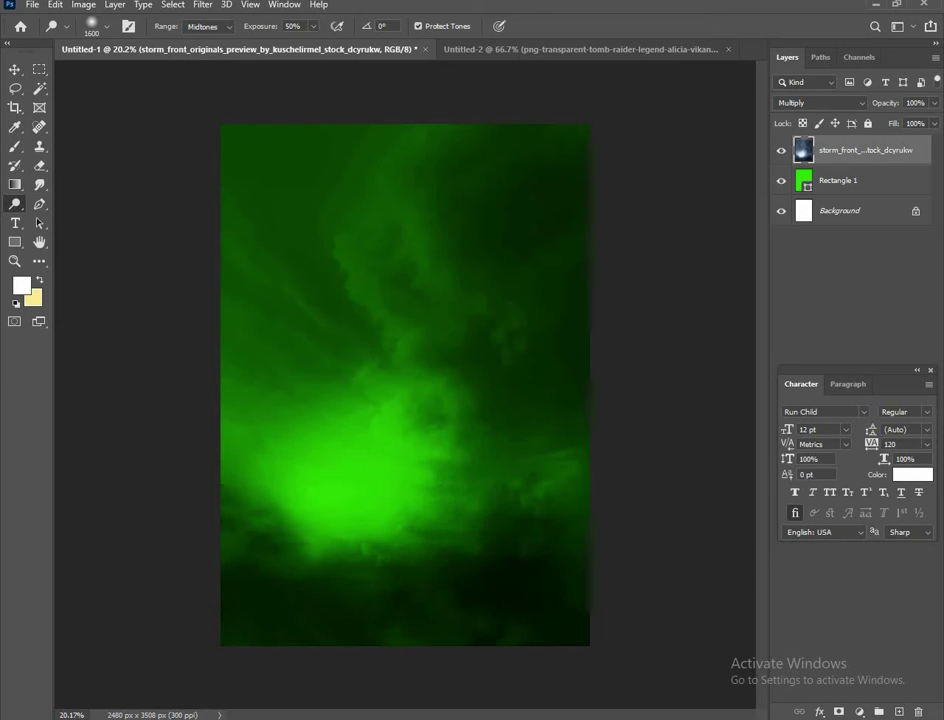
{"action": "left_click_drag", "start_coordinate": [300, 190], "coordinate": [405, 255]}
{"action": "scroll", "coordinate": [405, 385], "scroll_direction": "down", "scroll_amount": 2}
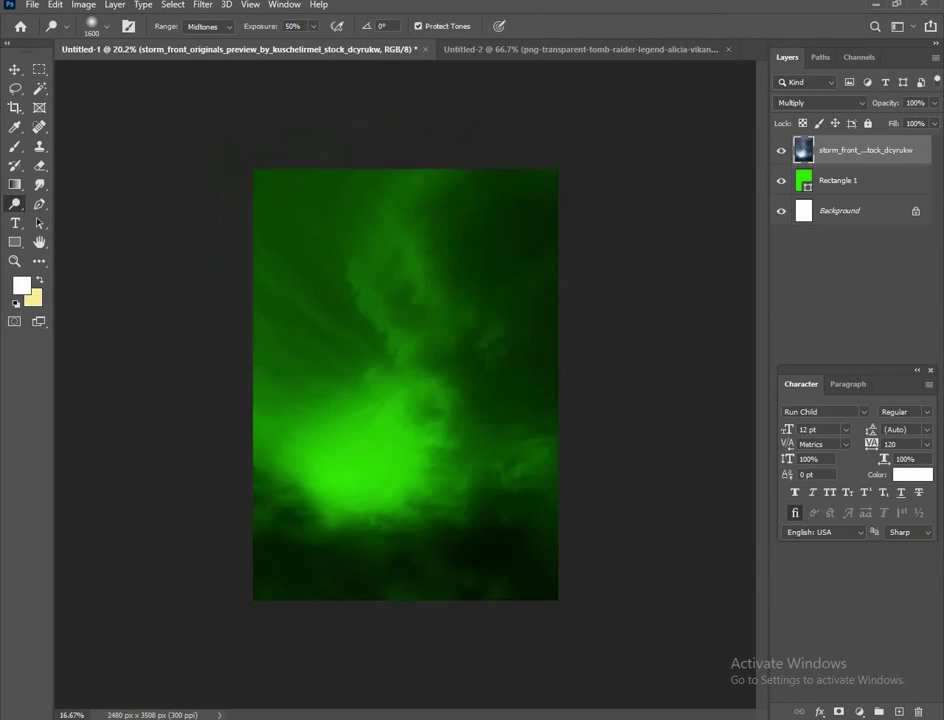
{"action": "scroll", "coordinate": [405, 385], "scroll_direction": "up", "scroll_amount": 1}
{"action": "left_click_drag", "start_coordinate": [315, 195], "coordinate": [430, 265]}
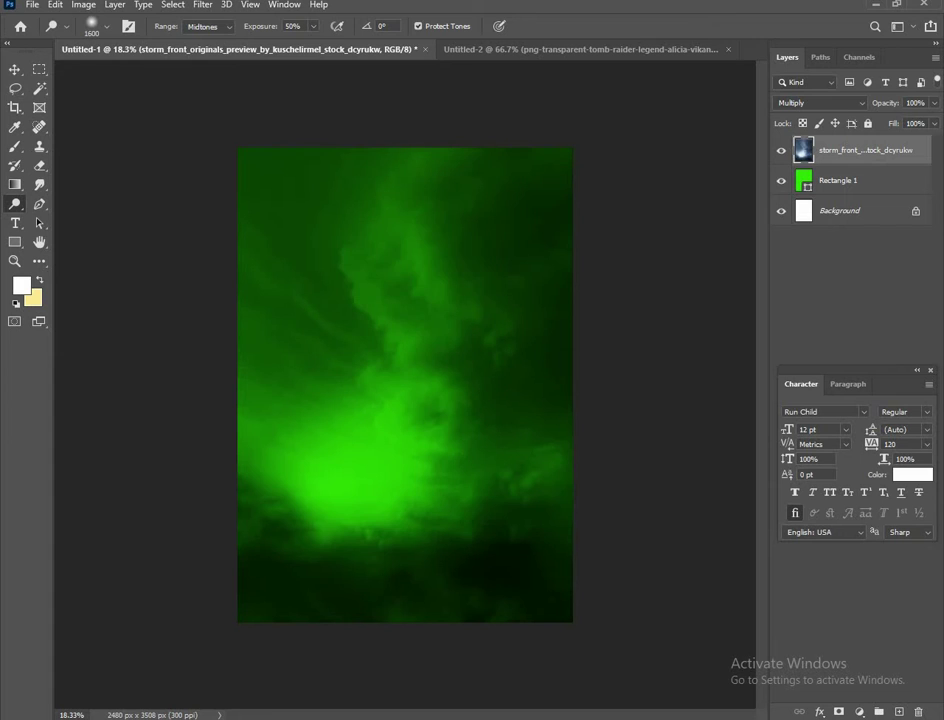
{"action": "left_click_drag", "start_coordinate": [360, 165], "coordinate": [425, 265]}
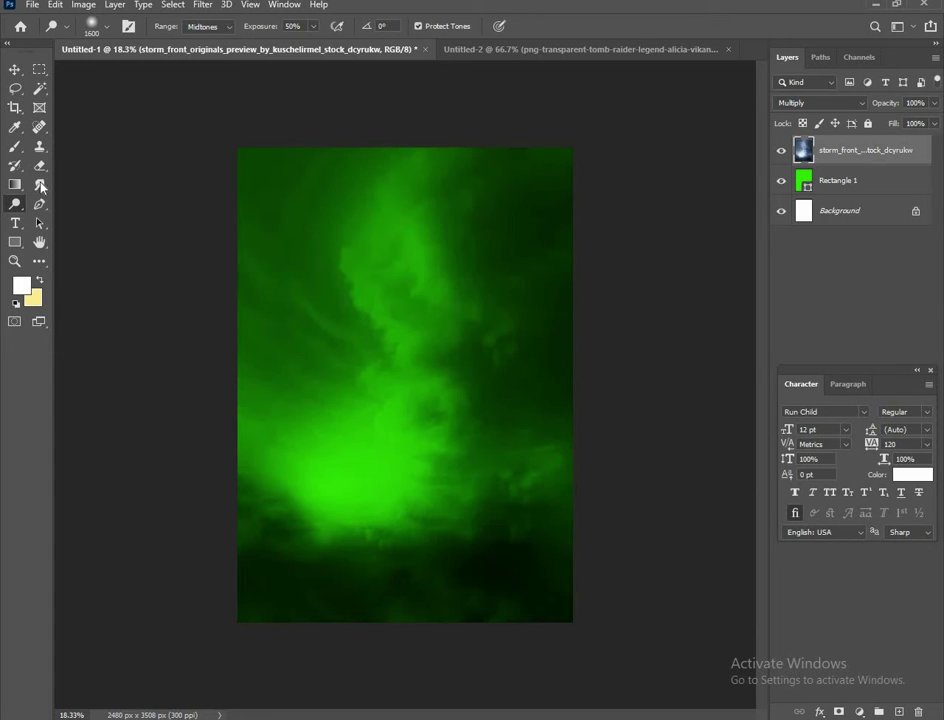
{"action": "left_click", "coordinate": [15, 69]}
{"action": "scroll", "coordinate": [440, 320], "scroll_direction": "up", "scroll_amount": 1}
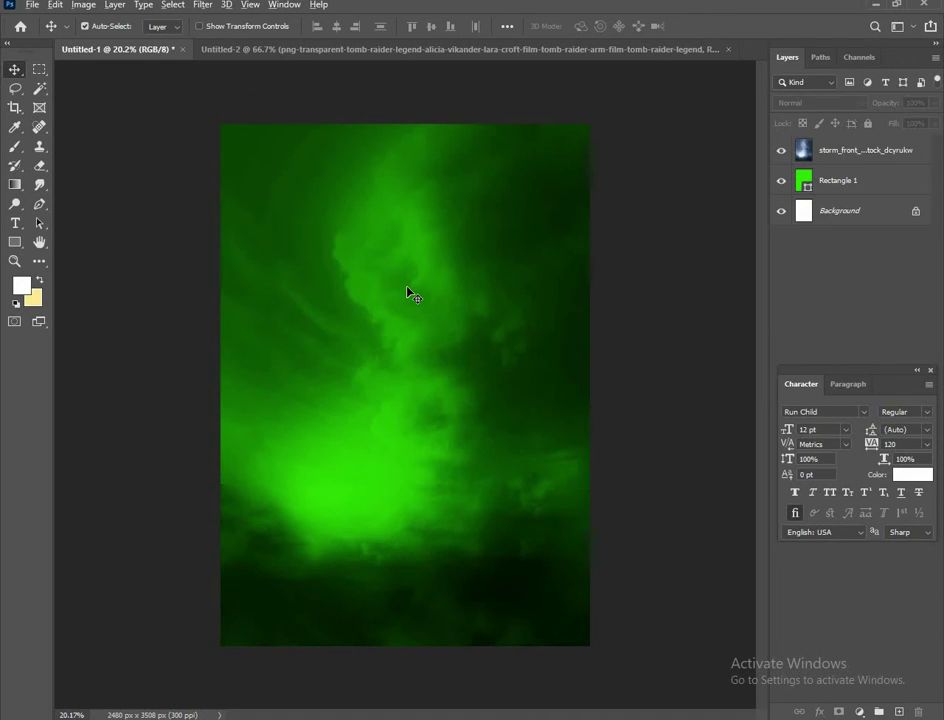
Bring the Tomb Raider figure into the poster, scaled to 57.92% and centred at full height.
{"action": "left_click", "coordinate": [425, 50]}
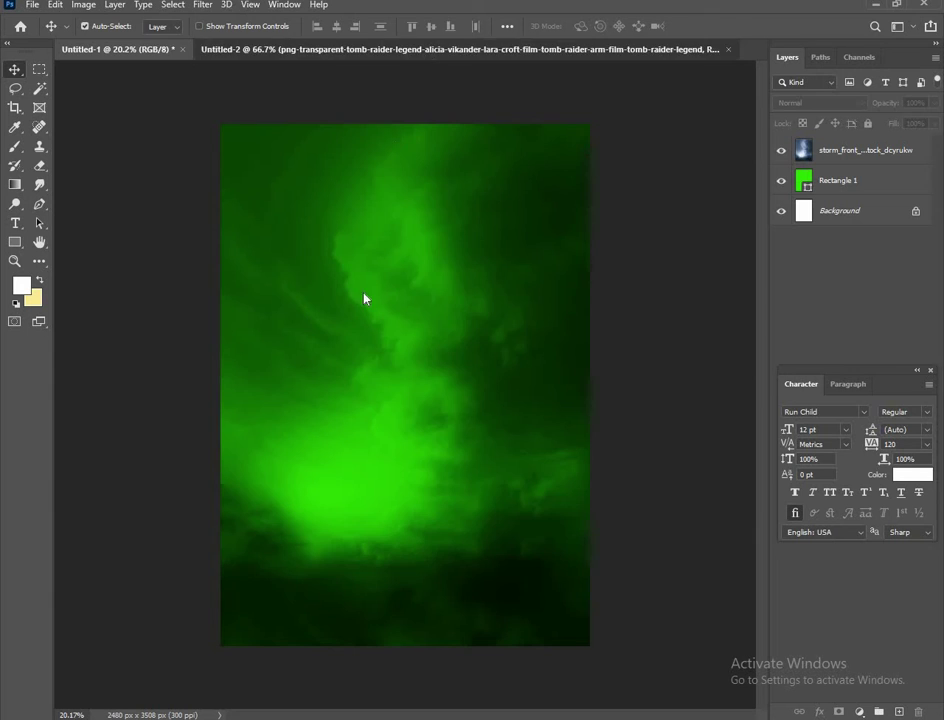
{"action": "mouse_move", "coordinate": [280, 288]}
{"action": "left_mouse_down"}
{"action": "mouse_move", "coordinate": [187, 78]}
{"action": "mouse_move", "coordinate": [428, 478]}
{"action": "left_mouse_up"}
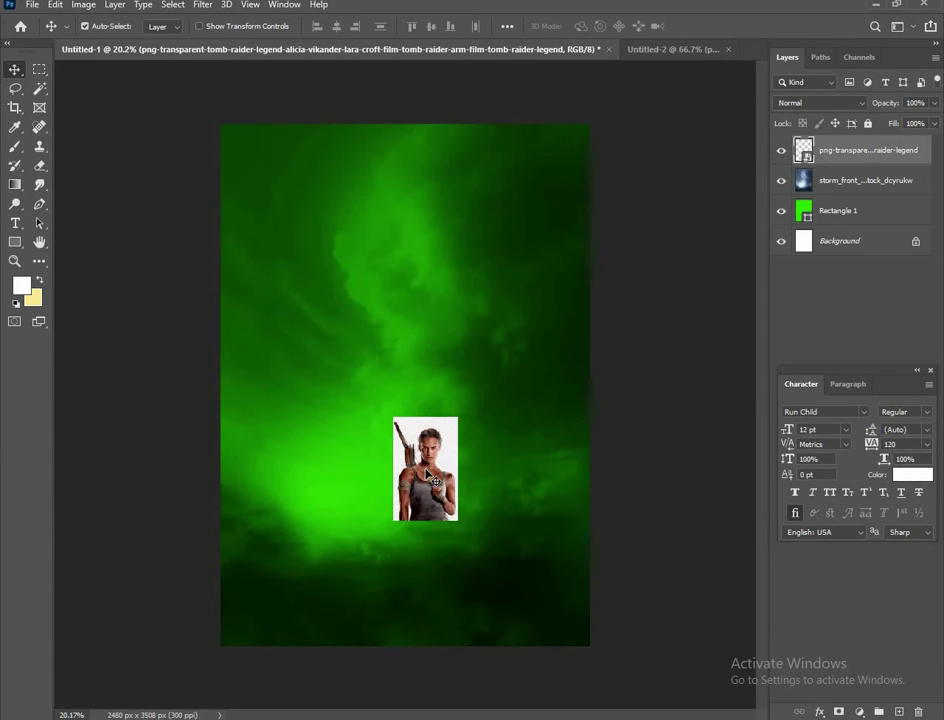
{"action": "key", "text": "ctrl+t"}
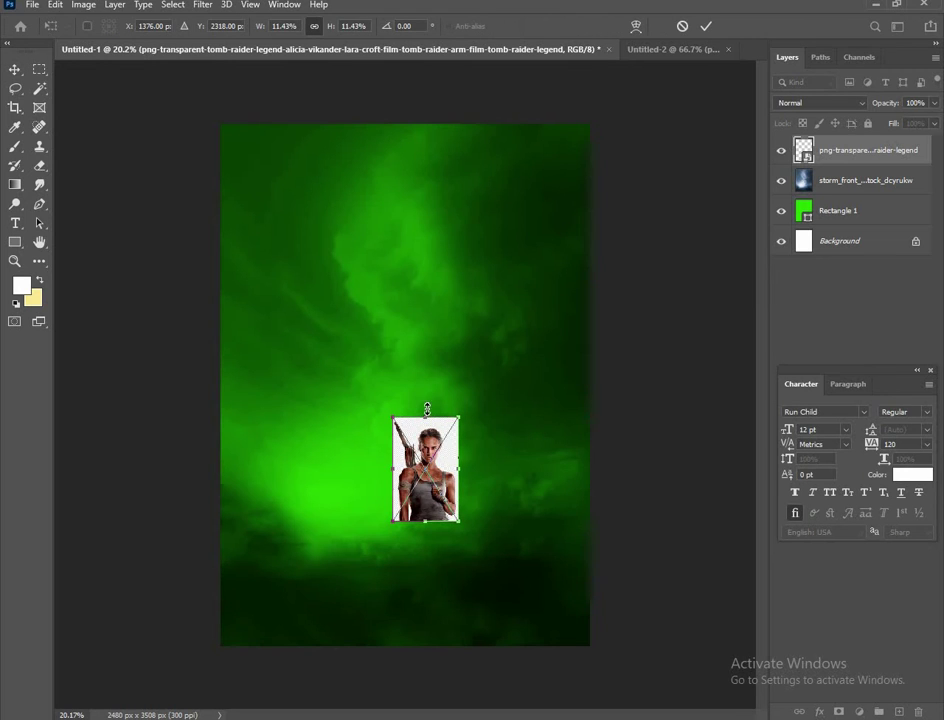
{"action": "left_click_drag", "start_coordinate": [427, 408], "coordinate": [428, 276]}
{"action": "left_click_drag", "start_coordinate": [450, 567], "coordinate": [423, 453]}
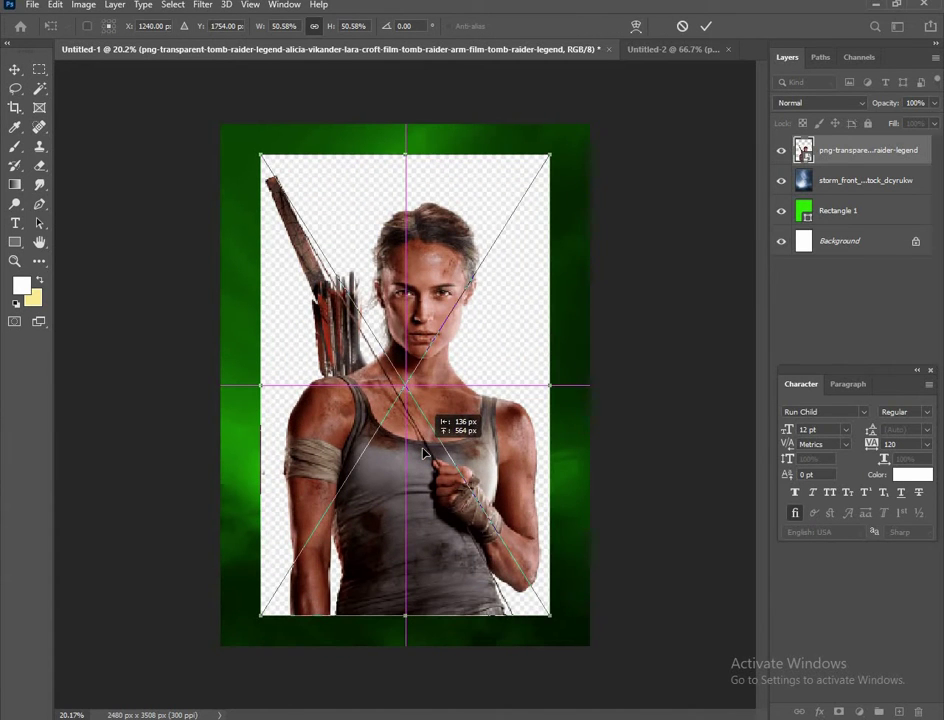
{"action": "left_click_drag", "start_coordinate": [407, 152], "coordinate": [415, 116]}
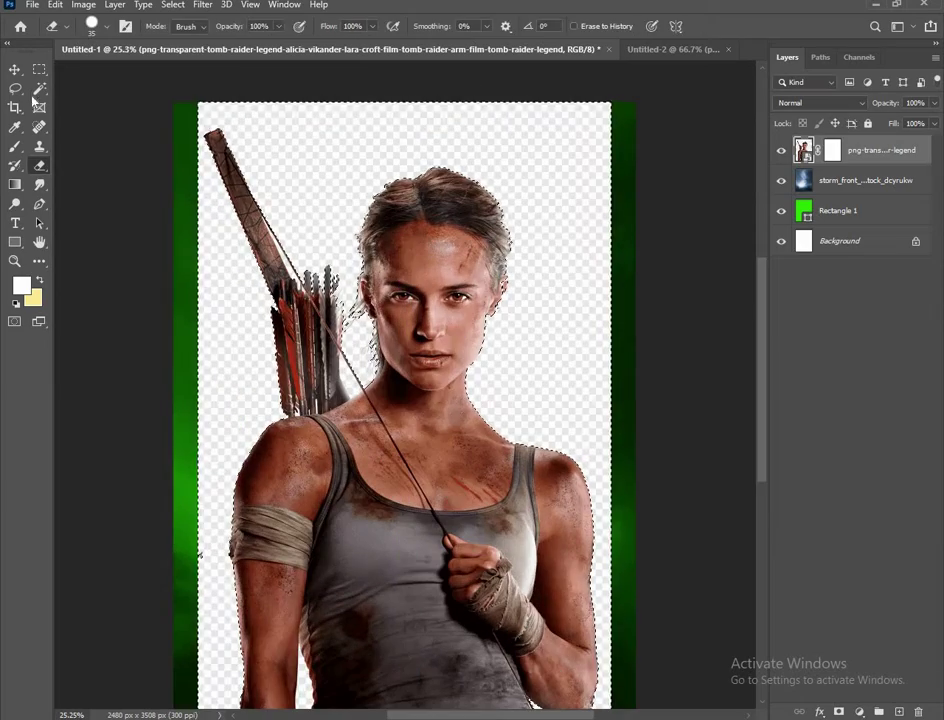
Quick-select the woman, tidying the selection edge around her ear and neck.
{"action": "right_click", "coordinate": [39, 88]}
{"action": "left_click", "coordinate": [105, 101]}
{"action": "scroll", "coordinate": [425, 232], "scroll_direction": "up", "scroll_amount": 3}
{"action": "scroll", "coordinate": [425, 232], "scroll_direction": "up", "scroll_amount": 2}
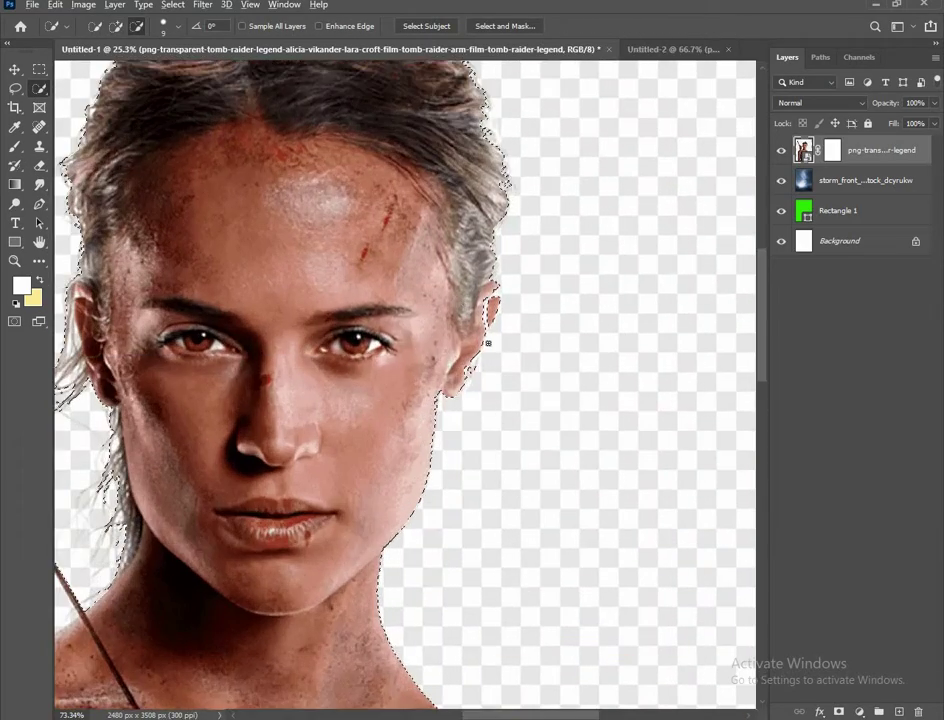
{"action": "scroll", "coordinate": [420, 362], "scroll_direction": "up", "scroll_amount": 3}
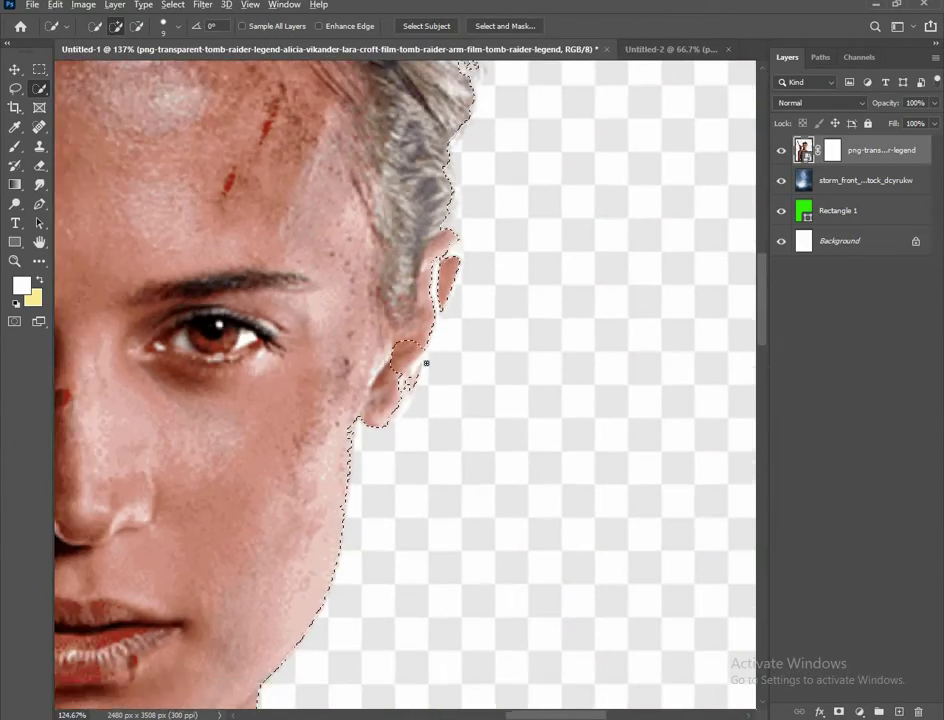
{"action": "scroll", "coordinate": [413, 356], "scroll_direction": "down", "scroll_amount": 3}
{"action": "left_click_drag", "start_coordinate": [413, 356], "coordinate": [414, 383]}
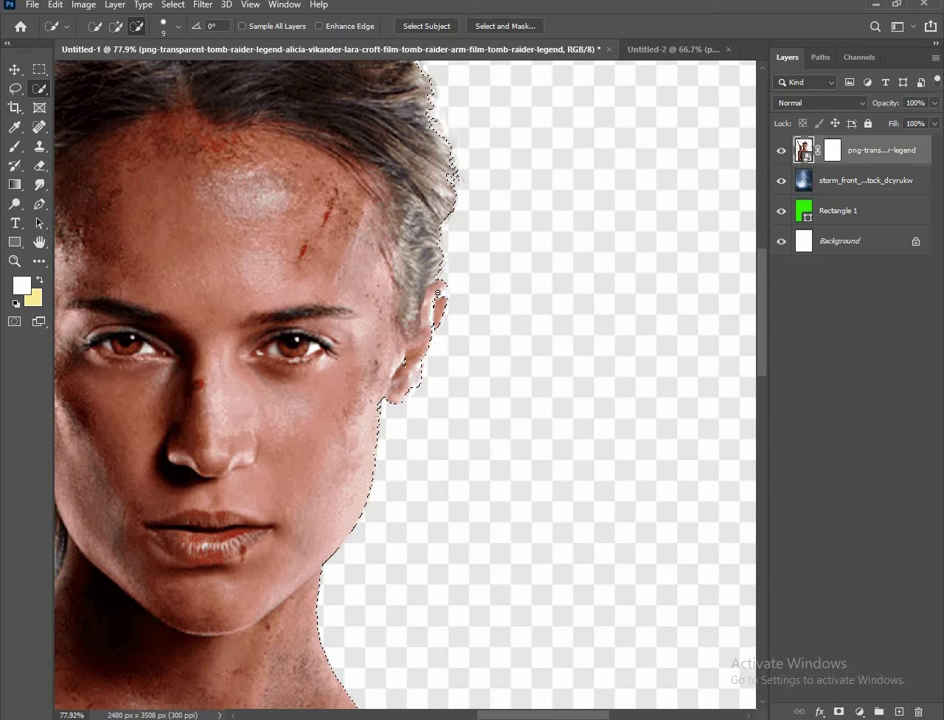
{"action": "left_click_drag", "start_coordinate": [434, 346], "coordinate": [403, 378]}
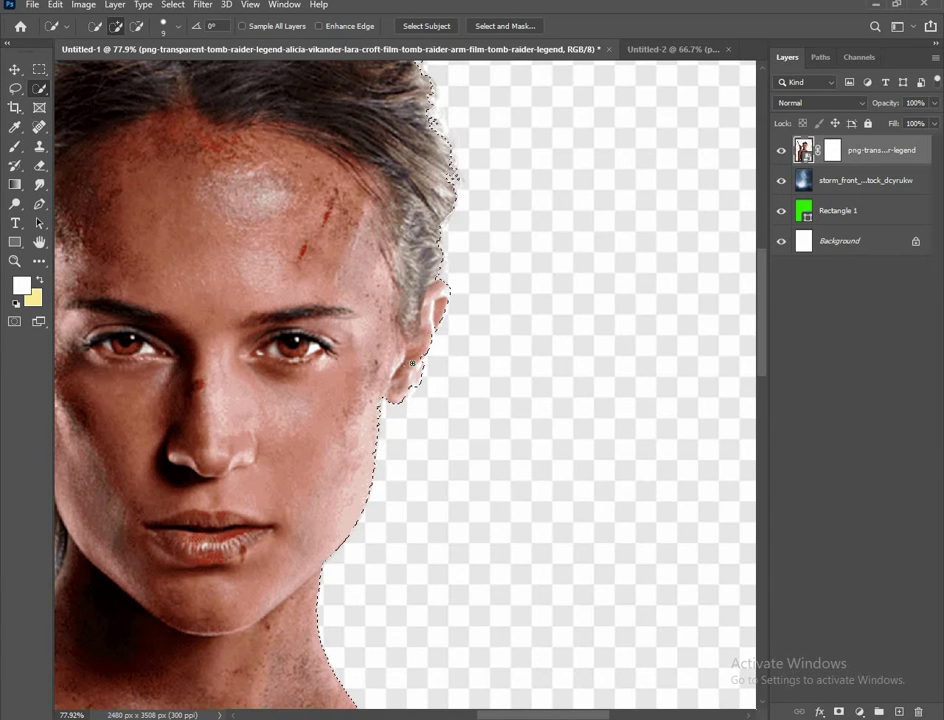
{"action": "scroll", "coordinate": [459, 364], "scroll_direction": "down", "scroll_amount": 3}
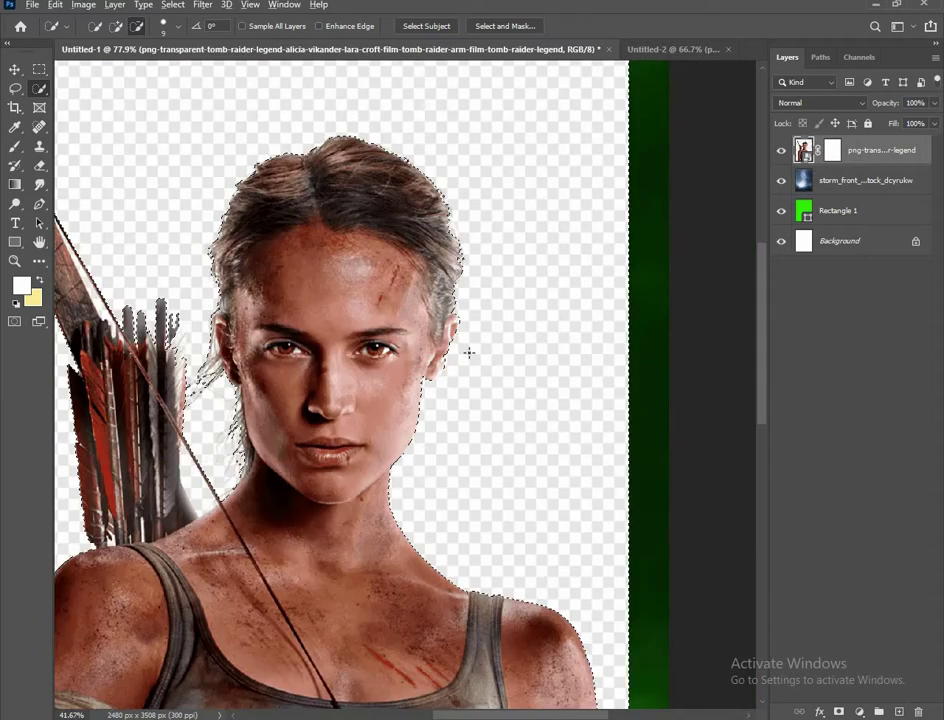
{"action": "scroll", "coordinate": [468, 352], "scroll_direction": "down", "scroll_amount": 2}
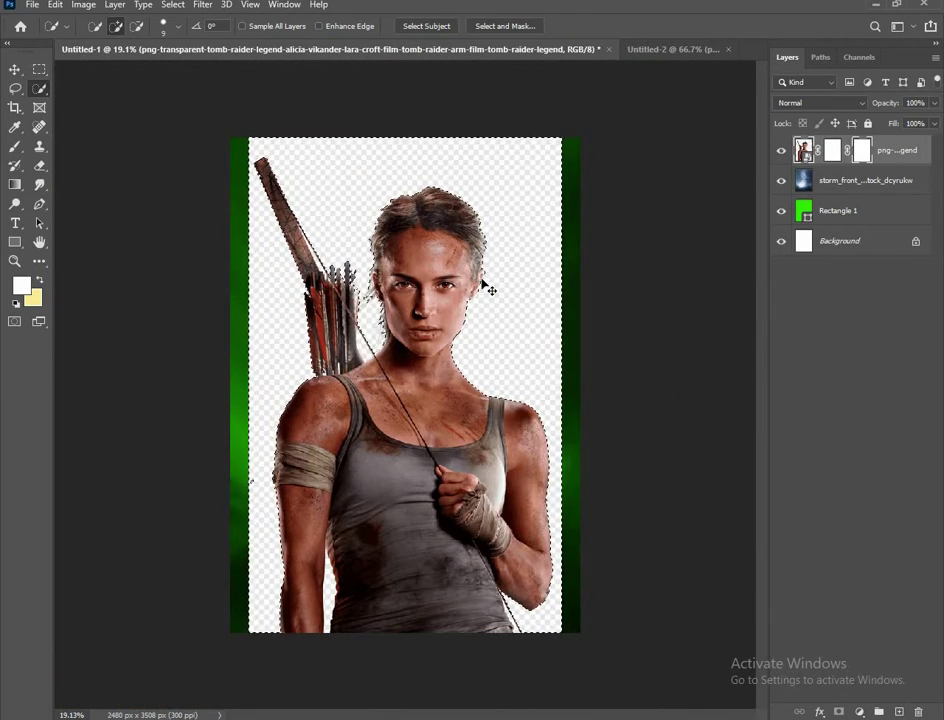
Replace the empty mask with a figure mask, invert it, and select the leftover transparent strip.
{"action": "left_click_drag", "start_coordinate": [832, 150], "coordinate": [918, 712]}
{"action": "left_click", "coordinate": [838, 712], "text": "alt"}
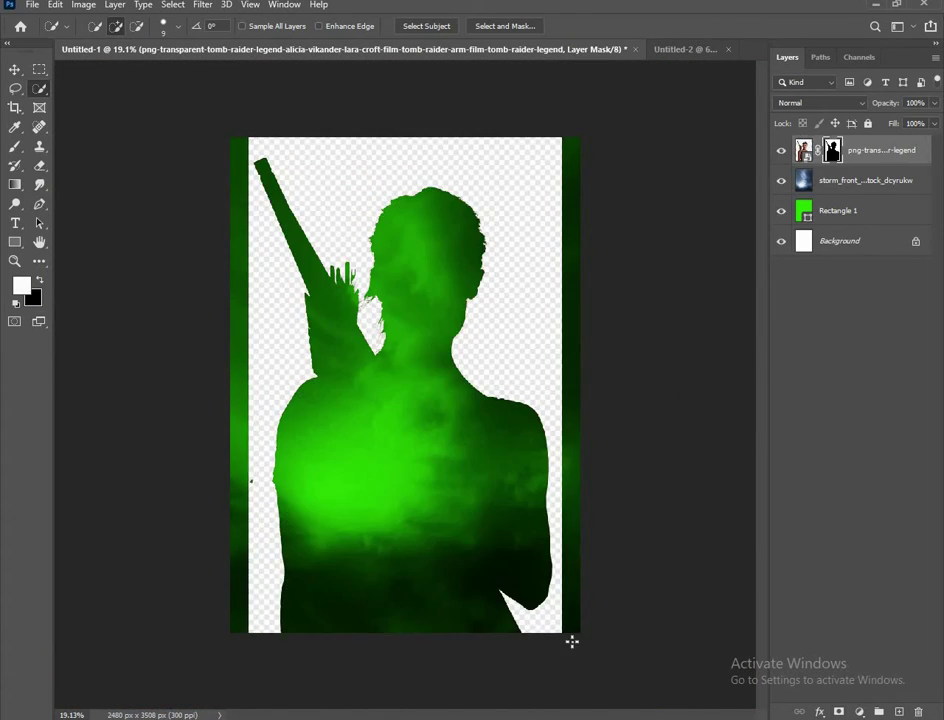
{"action": "key", "text": "ctrl+i"}
{"action": "key", "text": "shift+w"}
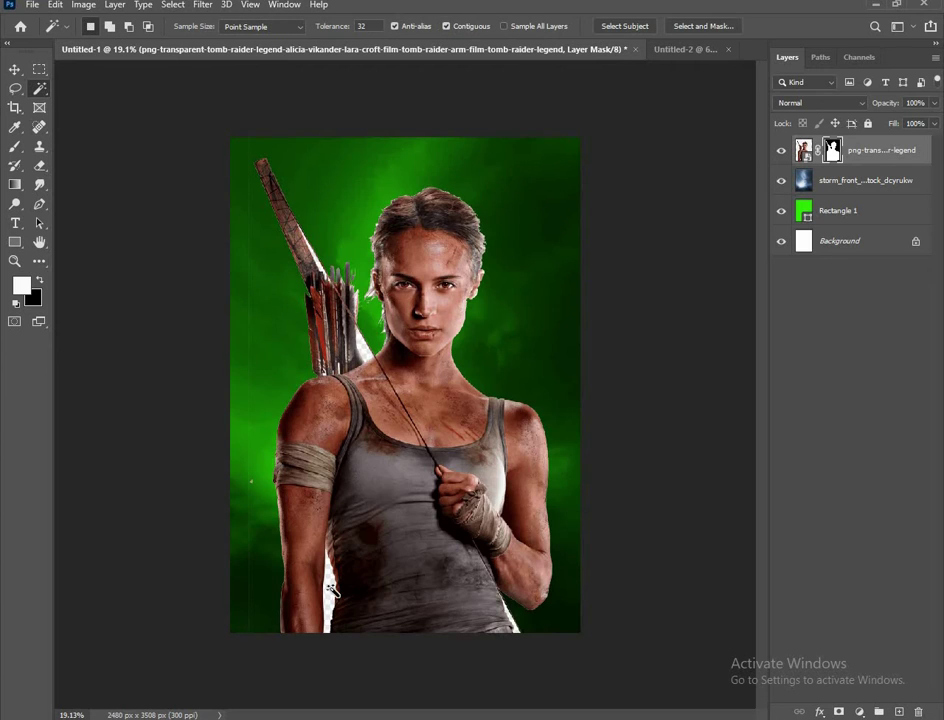
{"action": "left_click", "coordinate": [334, 592]}
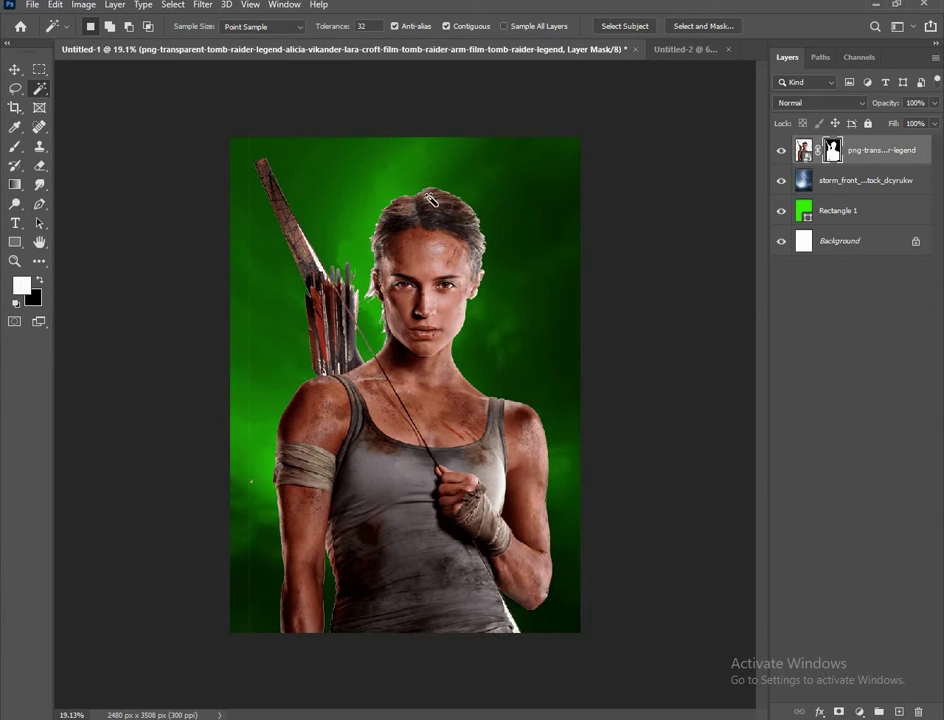
Scale the masked woman to 135% and reposition her on the poster.
{"action": "left_click", "coordinate": [16, 71]}
{"action": "key", "text": "ctrl+t"}
{"action": "mouse_move", "coordinate": [565, 384]}
{"action": "left_mouse_down"}
{"action": "mouse_move", "coordinate": [548, 380]}
{"action": "mouse_move", "coordinate": [605, 371]}
{"action": "left_mouse_up"}
{"action": "mouse_move", "coordinate": [469, 374]}
{"action": "left_mouse_down"}
{"action": "mouse_move", "coordinate": [478, 389]}
{"action": "mouse_move", "coordinate": [447, 375]}
{"action": "left_mouse_up"}
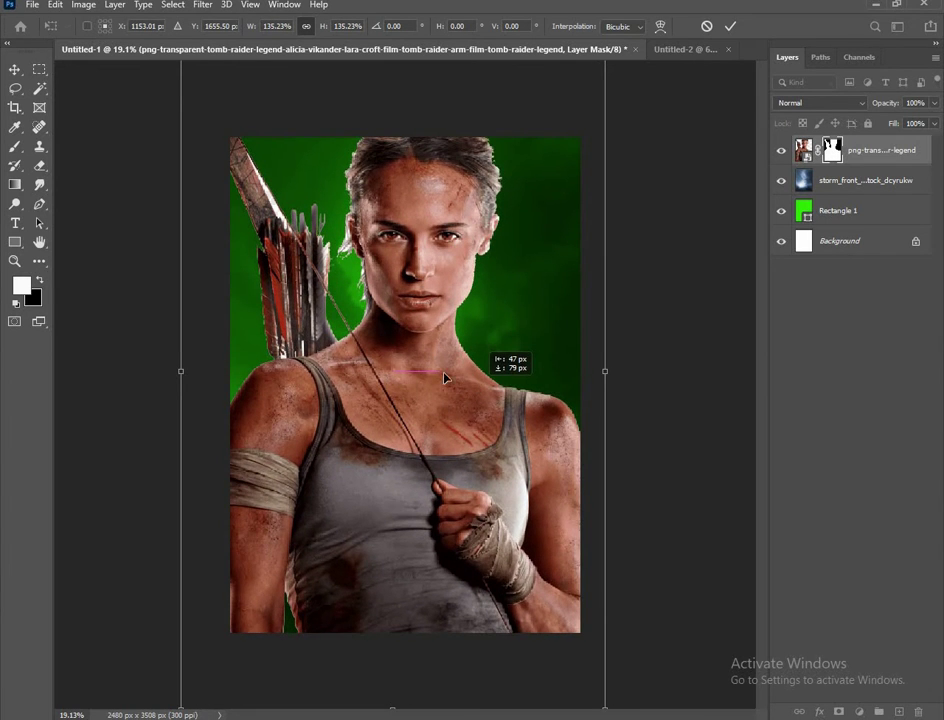
{"action": "left_click", "coordinate": [730, 26]}
{"action": "scroll", "coordinate": [420, 276], "scroll_direction": "down", "scroll_amount": 1}
{"action": "scroll", "coordinate": [425, 270], "scroll_direction": "up", "scroll_amount": 1}
{"action": "scroll", "coordinate": [412, 250], "scroll_direction": "up", "scroll_amount": 2}
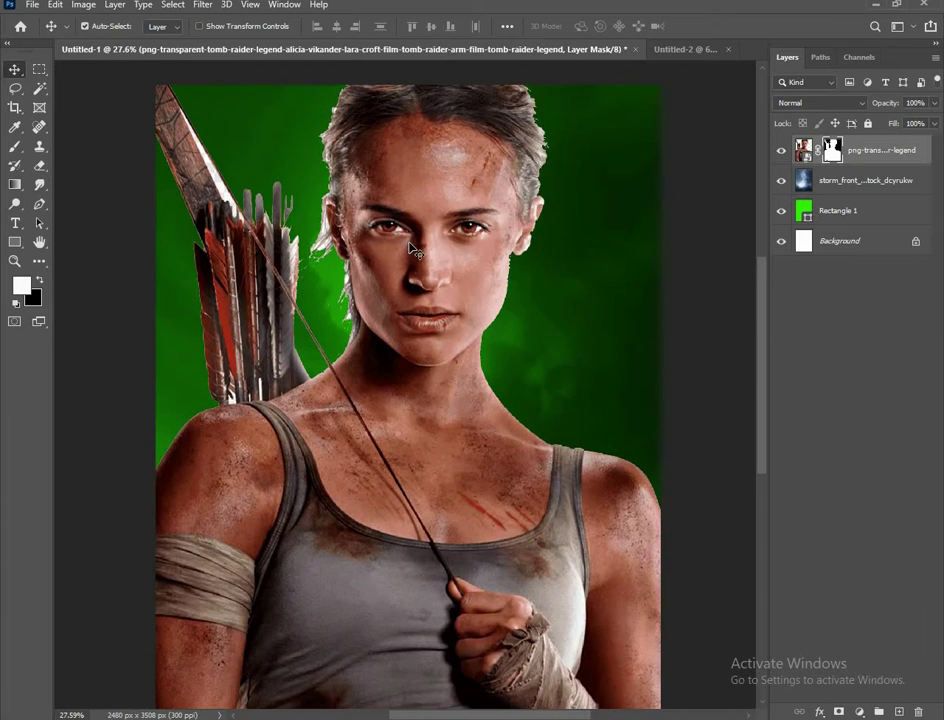
Refine her hair edges in Select and Mask with Smooth 1, Feather 2.6 px, Contrast 30%.
{"action": "left_click", "coordinate": [39, 70]}
{"action": "key", "text": "ctrl+alt+r"}
{"action": "scroll", "coordinate": [320, 300], "scroll_direction": "up", "scroll_amount": 2}
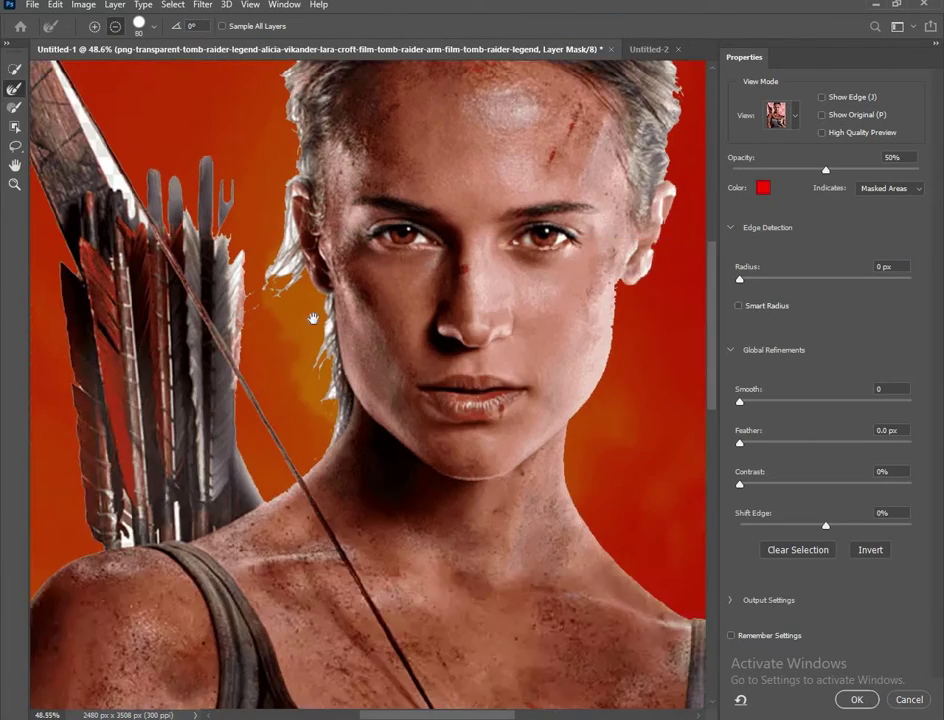
{"action": "scroll", "coordinate": [643, 331], "scroll_direction": "up", "scroll_amount": 1}
{"action": "left_click_drag", "start_coordinate": [562, 122], "coordinate": [610, 220]}
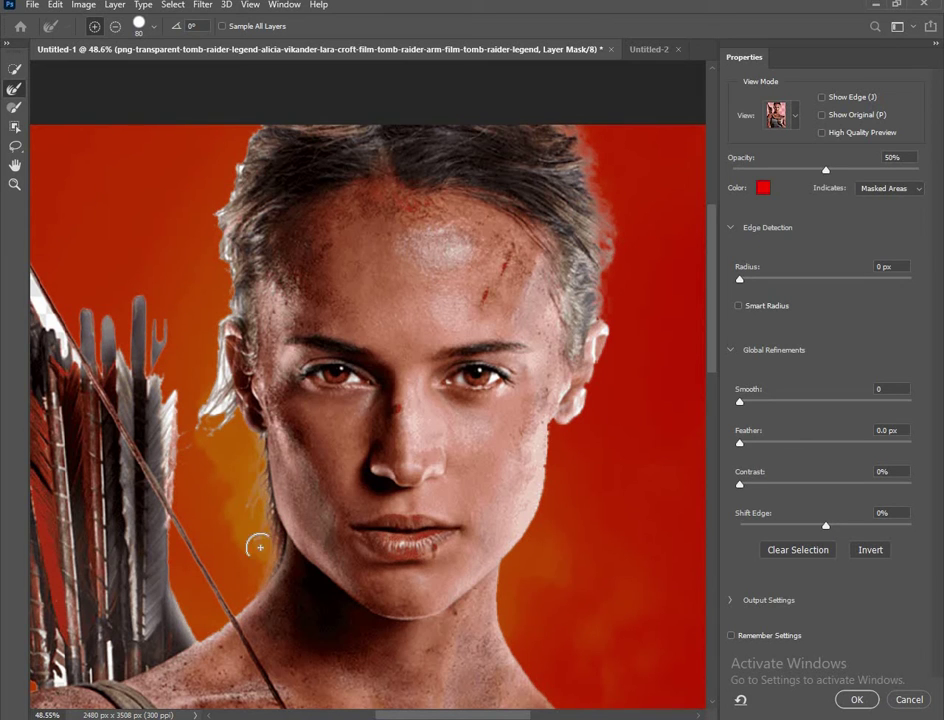
{"action": "left_click_drag", "start_coordinate": [204, 432], "coordinate": [211, 281]}
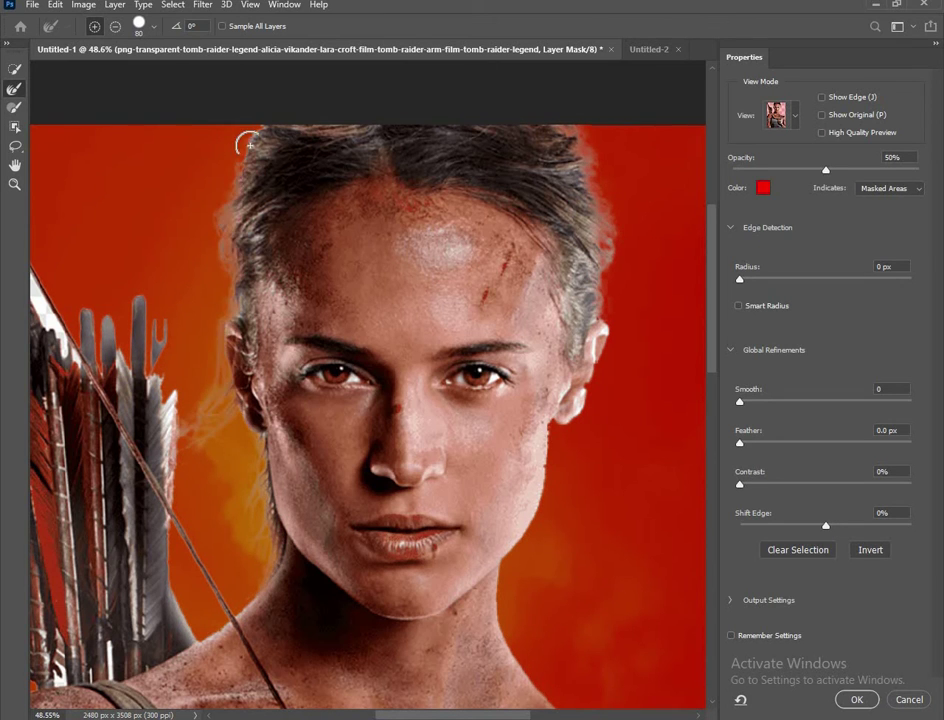
{"action": "key", "text": "ctrl+0"}
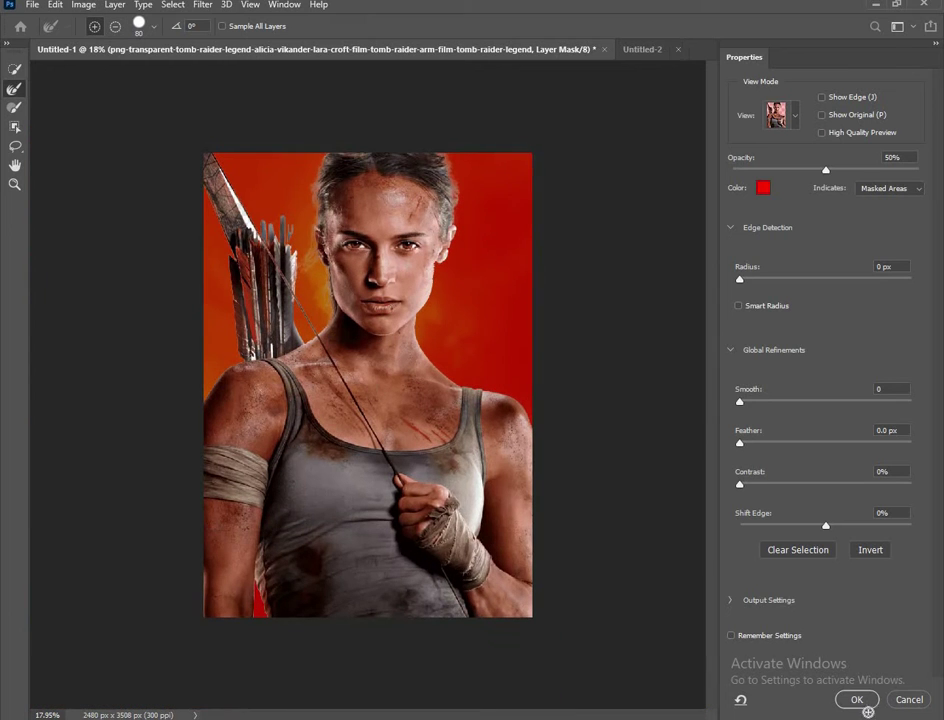
{"action": "left_click_drag", "start_coordinate": [740, 484], "coordinate": [791, 484]}
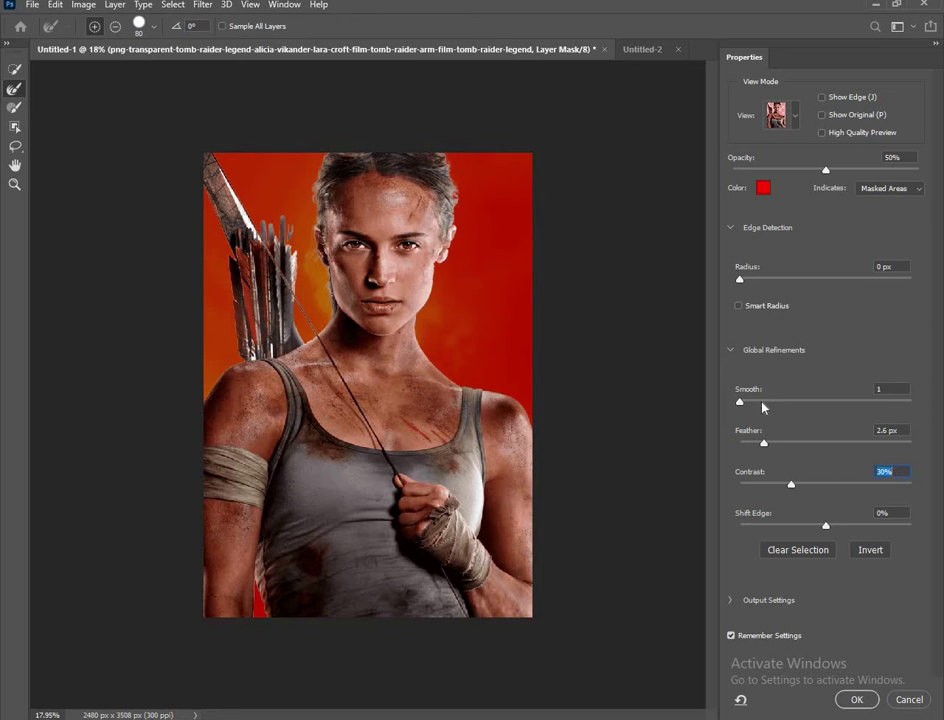
{"action": "left_click", "coordinate": [851, 698]}
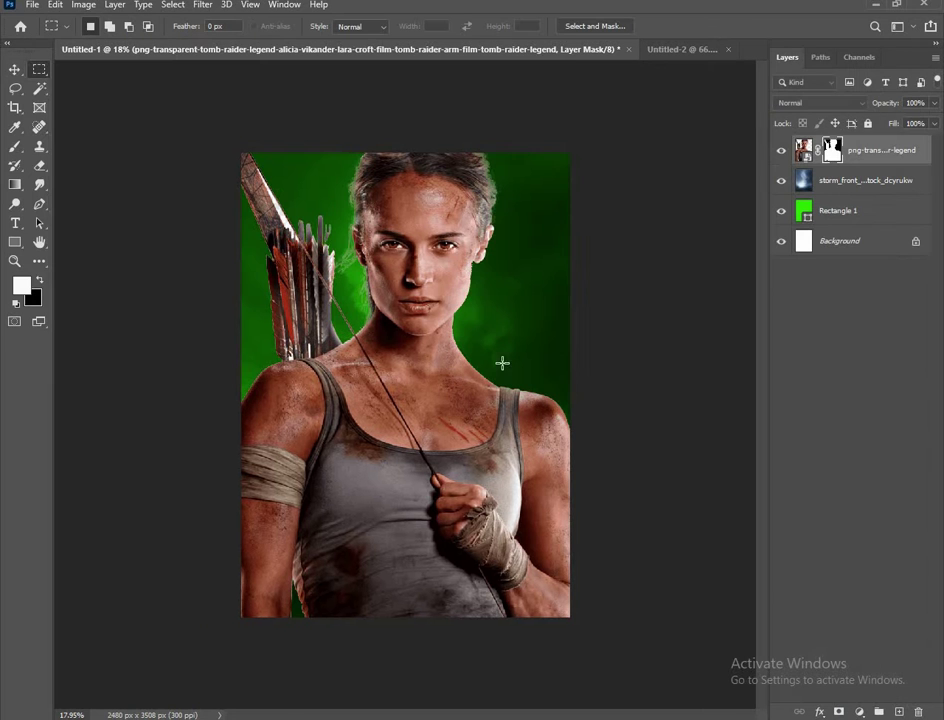
Smudge the edges below the ear and along the neck and shoulder smooth.
{"action": "left_click", "coordinate": [40, 184]}
{"action": "scroll", "coordinate": [436, 357], "scroll_direction": "up", "scroll_amount": 3}
{"action": "scroll", "coordinate": [420, 315], "scroll_direction": "up", "scroll_amount": 2}
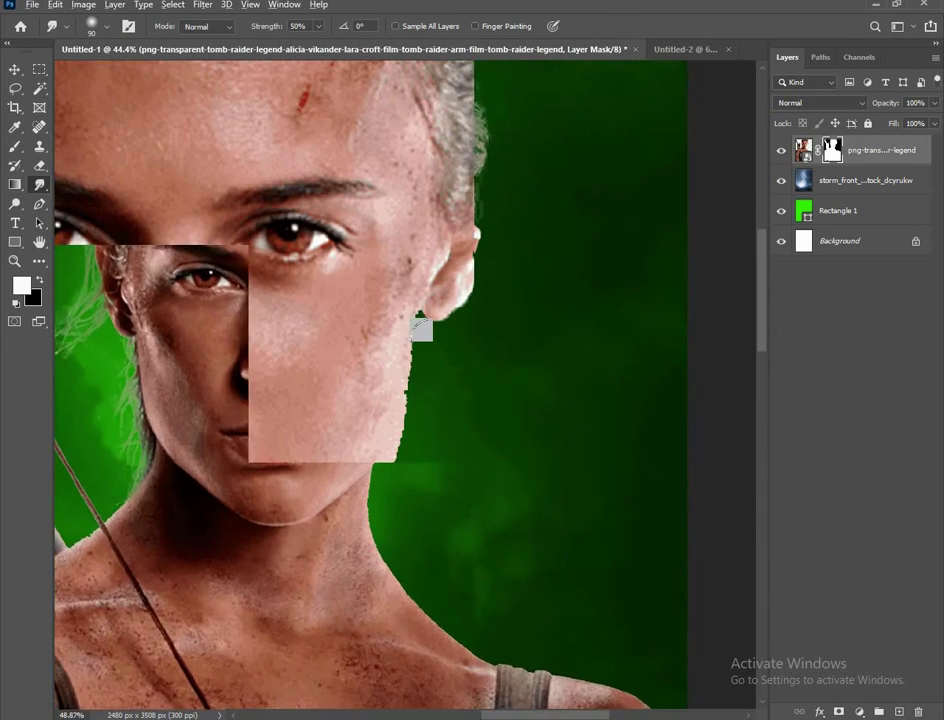
{"action": "mouse_move", "coordinate": [420, 313]}
{"action": "left_mouse_down"}
{"action": "mouse_move", "coordinate": [416, 380]}
{"action": "mouse_move", "coordinate": [423, 339]}
{"action": "left_mouse_up"}
{"action": "scroll", "coordinate": [439, 404], "scroll_direction": "down", "scroll_amount": 2}
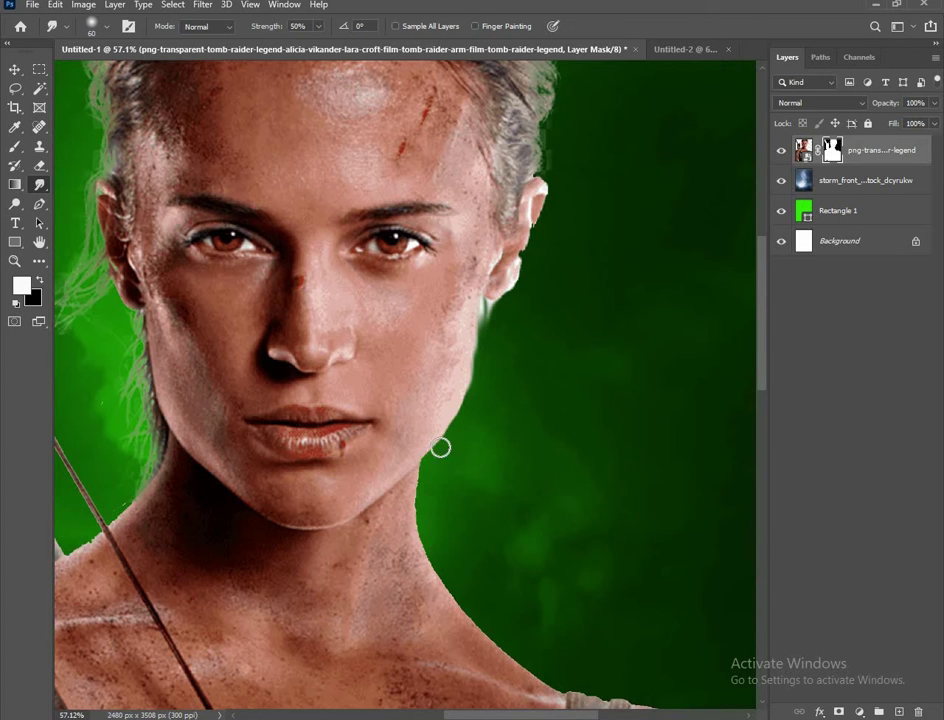
{"action": "left_click_drag", "start_coordinate": [421, 473], "coordinate": [296, 223]}
{"action": "mouse_move", "coordinate": [305, 312]}
{"action": "left_mouse_down"}
{"action": "mouse_move", "coordinate": [369, 396]}
{"action": "mouse_move", "coordinate": [426, 436]}
{"action": "mouse_move", "coordinate": [634, 511]}
{"action": "left_mouse_up"}
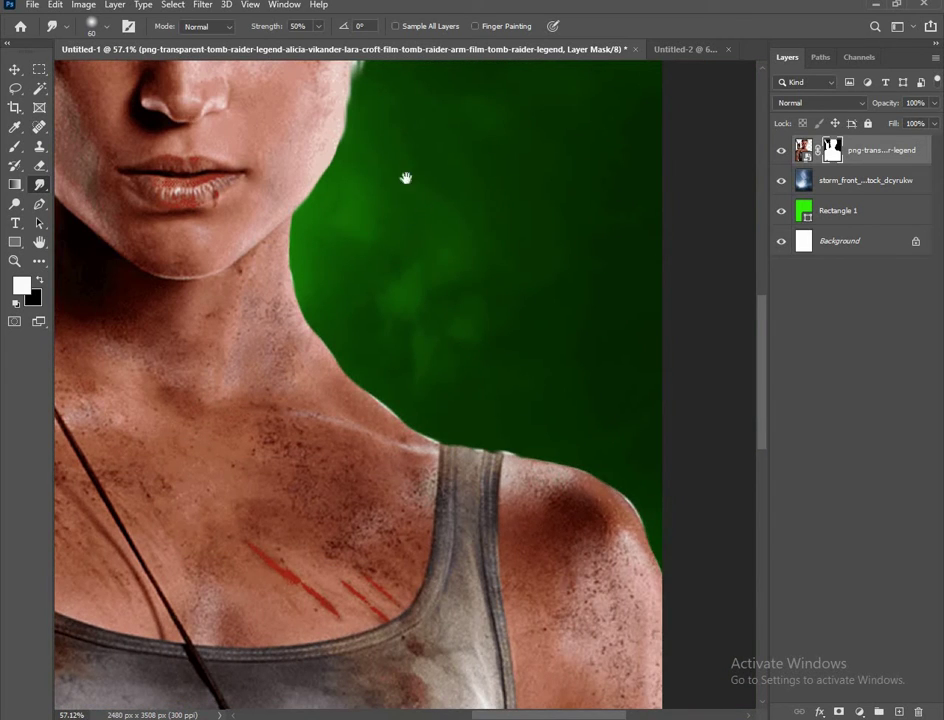
{"action": "left_click_drag", "start_coordinate": [405, 179], "coordinate": [558, 362]}
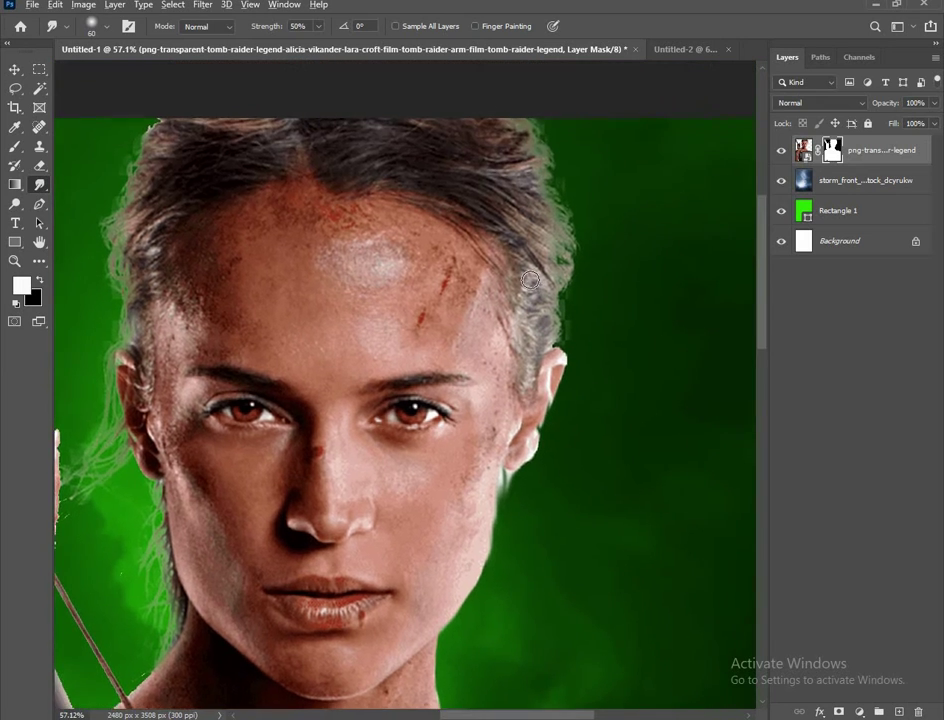
Smooth the edge where the neck meets the green background.
{"action": "key", "text": "ctrl+0"}
{"action": "scroll", "coordinate": [465, 262], "scroll_direction": "up", "scroll_amount": 3}
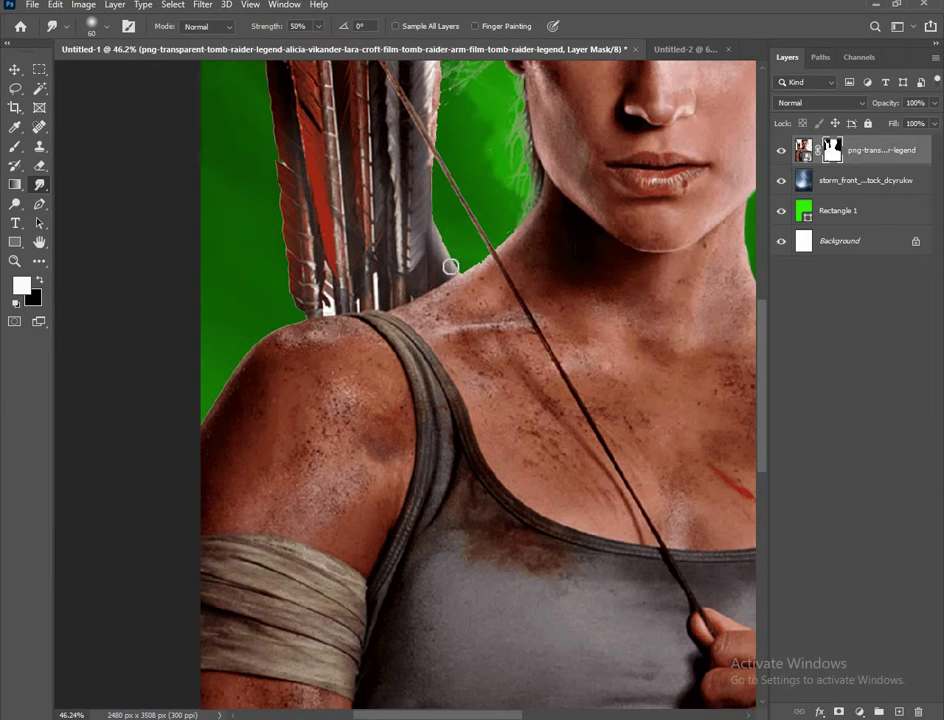
{"action": "left_click_drag", "start_coordinate": [504, 239], "coordinate": [477, 264]}
{"action": "scroll", "coordinate": [496, 244], "scroll_direction": "down", "scroll_amount": 2}
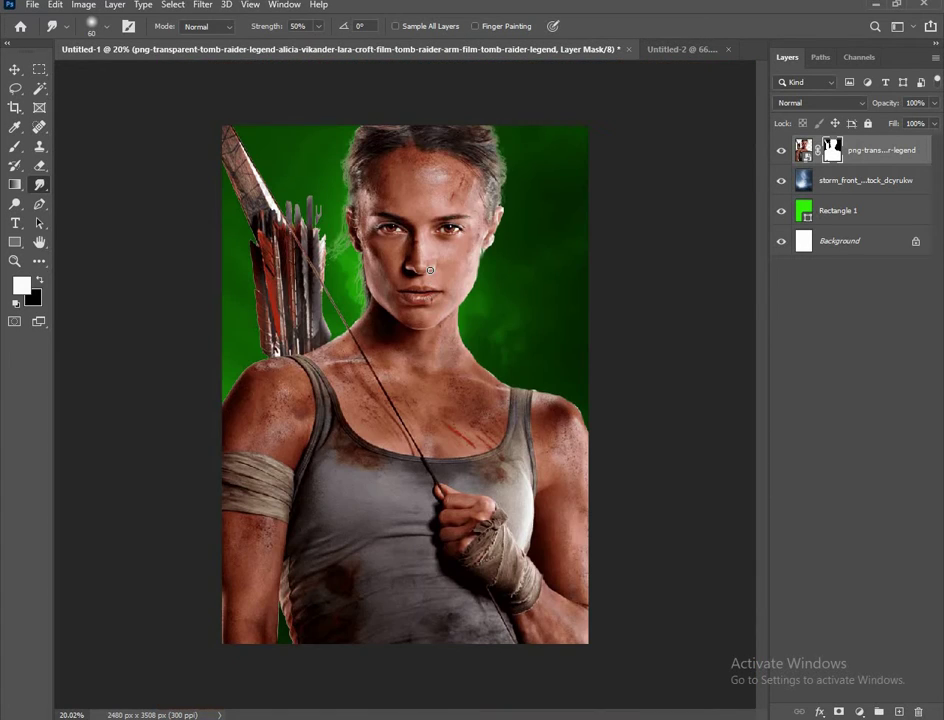
{"action": "scroll", "coordinate": [181, 457], "scroll_direction": "up", "scroll_amount": 1}
{"action": "key", "text": "w"}
{"action": "scroll", "coordinate": [192, 155], "scroll_direction": "up", "scroll_amount": 3}
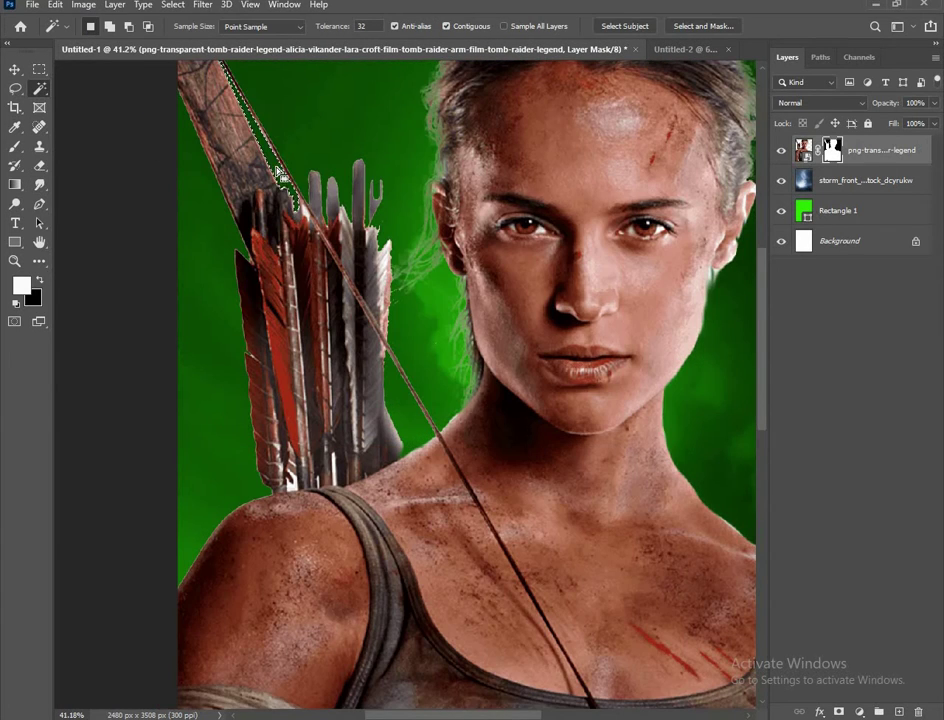
{"action": "scroll", "coordinate": [217, 309], "scroll_direction": "down", "scroll_amount": 3}
{"action": "key", "text": "v"}
Erase the leftover white fringe beside her ear on the mask.
{"action": "key", "text": "e"}
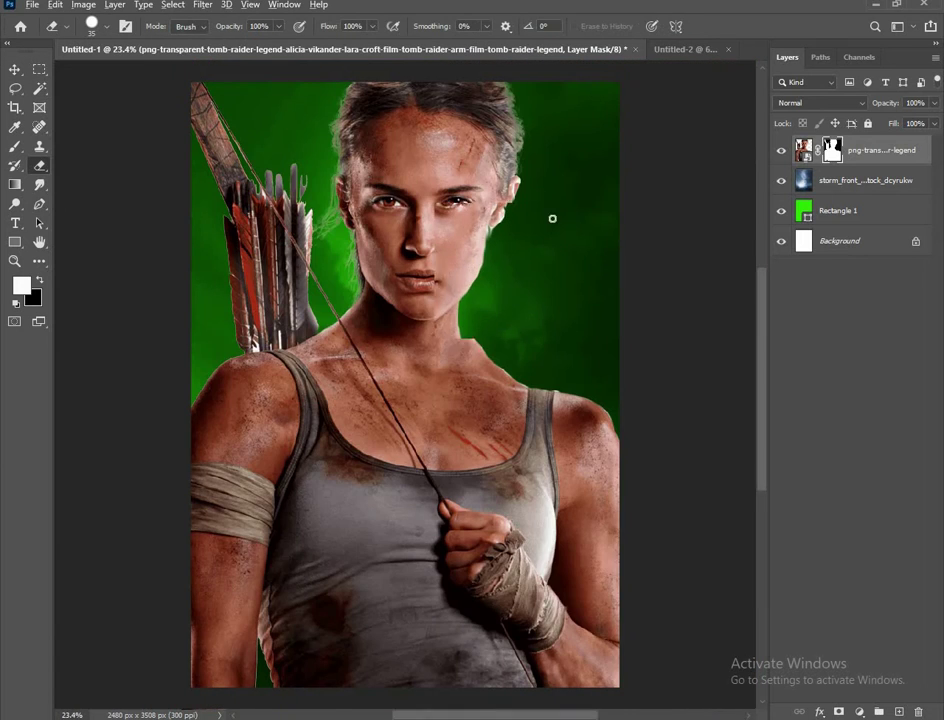
{"action": "scroll", "coordinate": [520, 250], "scroll_direction": "up", "scroll_amount": 2}
{"action": "scroll", "coordinate": [480, 300], "scroll_direction": "up", "scroll_amount": 3}
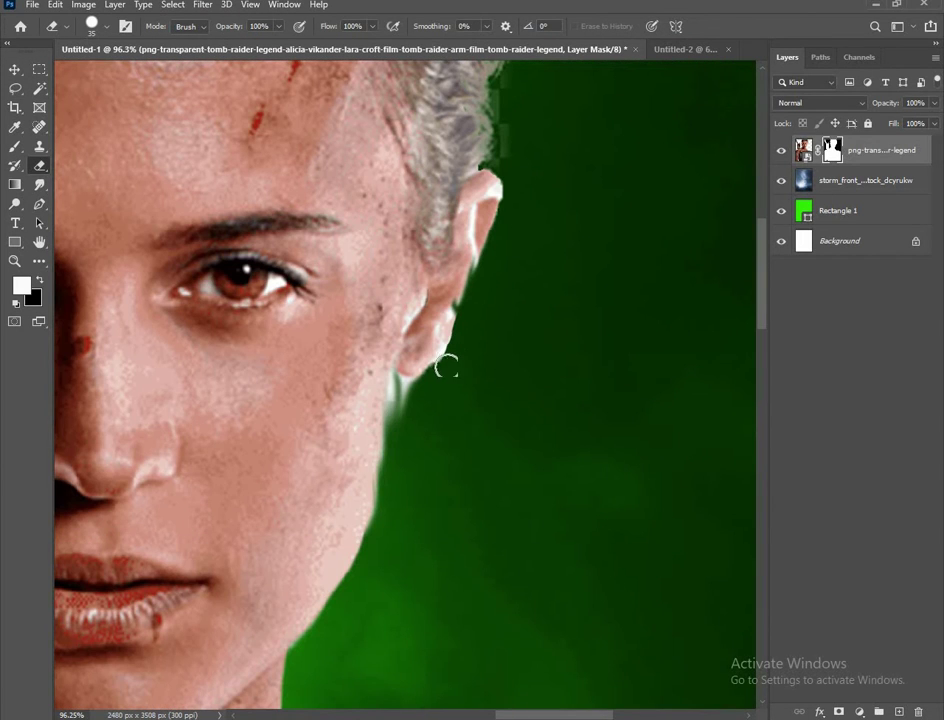
{"action": "scroll", "coordinate": [491, 265], "scroll_direction": "down", "scroll_amount": 2}
{"action": "scroll", "coordinate": [455, 335], "scroll_direction": "left", "scroll_amount": 1}
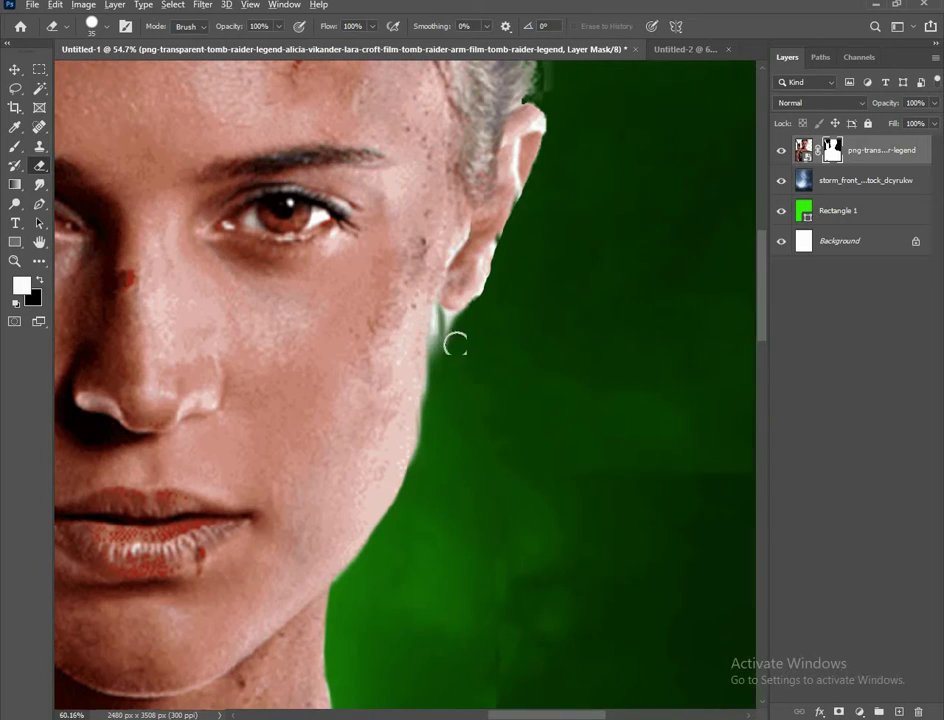
{"action": "left_click", "coordinate": [443, 325]}
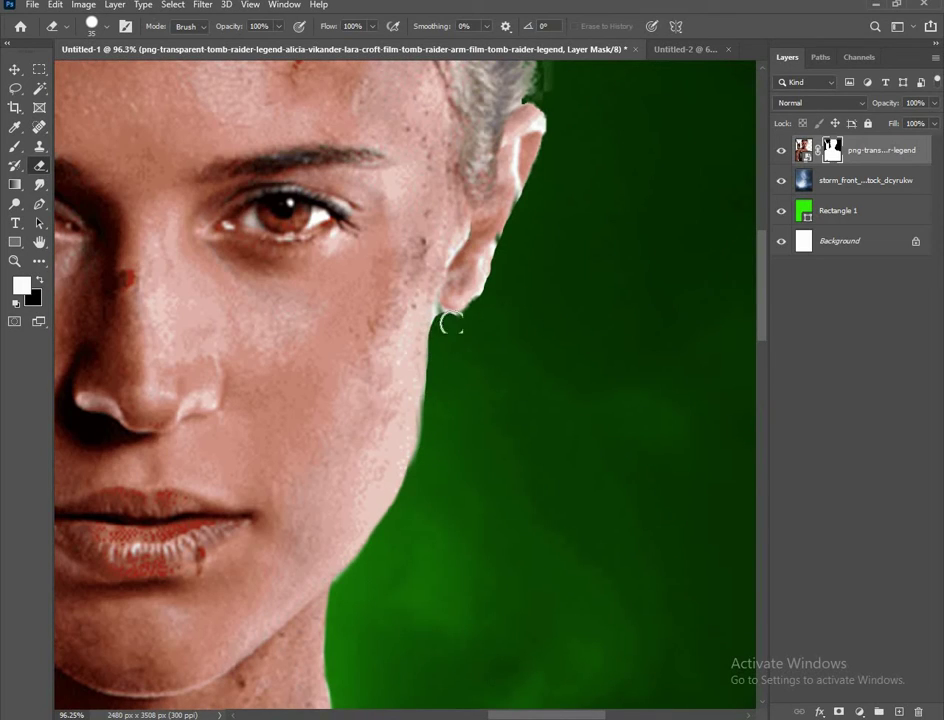
{"action": "scroll", "coordinate": [470, 335], "scroll_direction": "down", "scroll_amount": 1}
{"action": "scroll", "coordinate": [470, 335], "scroll_direction": "down", "scroll_amount": 4}
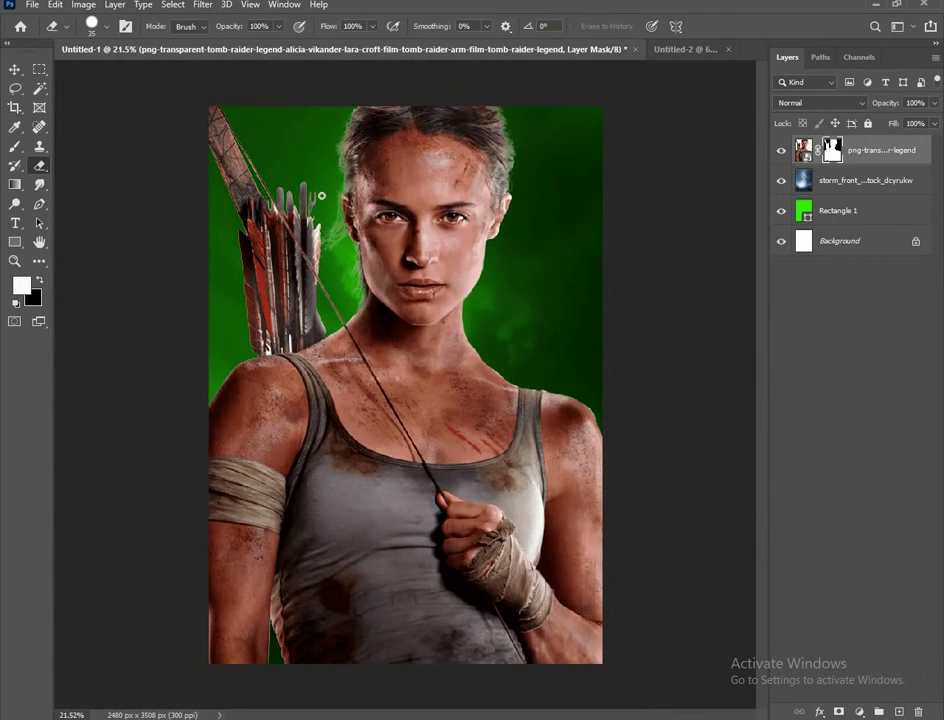
{"action": "scroll", "coordinate": [321, 196], "scroll_direction": "up", "scroll_amount": 5}
{"action": "scroll", "coordinate": [316, 212], "scroll_direction": "up", "scroll_amount": 2}
{"action": "scroll", "coordinate": [354, 248], "scroll_direction": "left", "scroll_amount": 2}
{"action": "scroll", "coordinate": [340, 318], "scroll_direction": "down", "scroll_amount": 1}
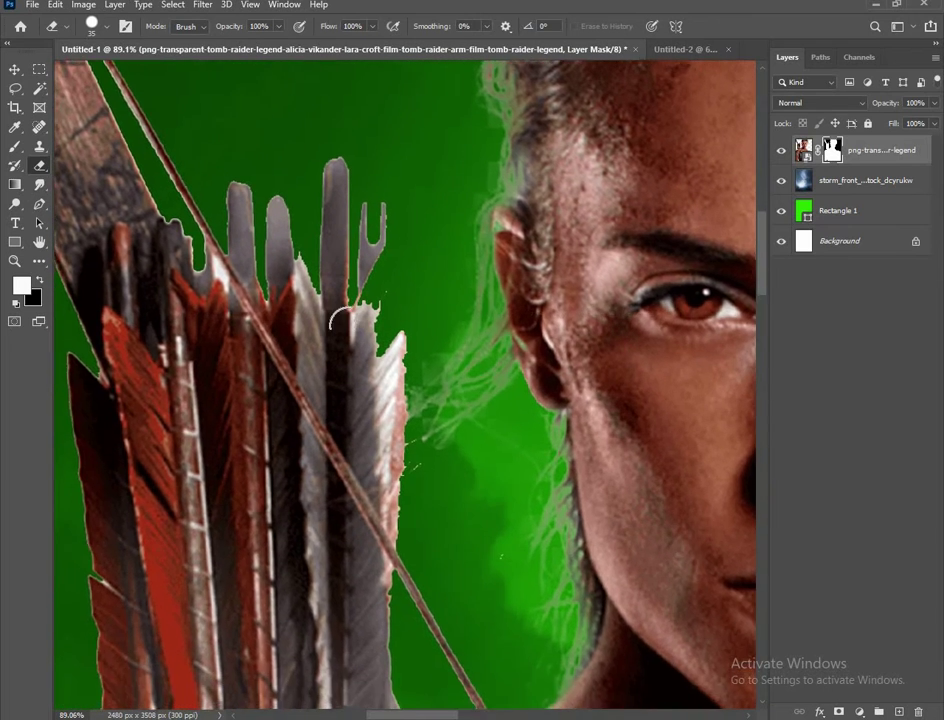
{"action": "scroll", "coordinate": [340, 318], "scroll_direction": "up", "scroll_amount": 2}
Smudge the ragged arrow feather tips smooth at 50% strength with a size-30 brush.
{"action": "key", "text": "r"}
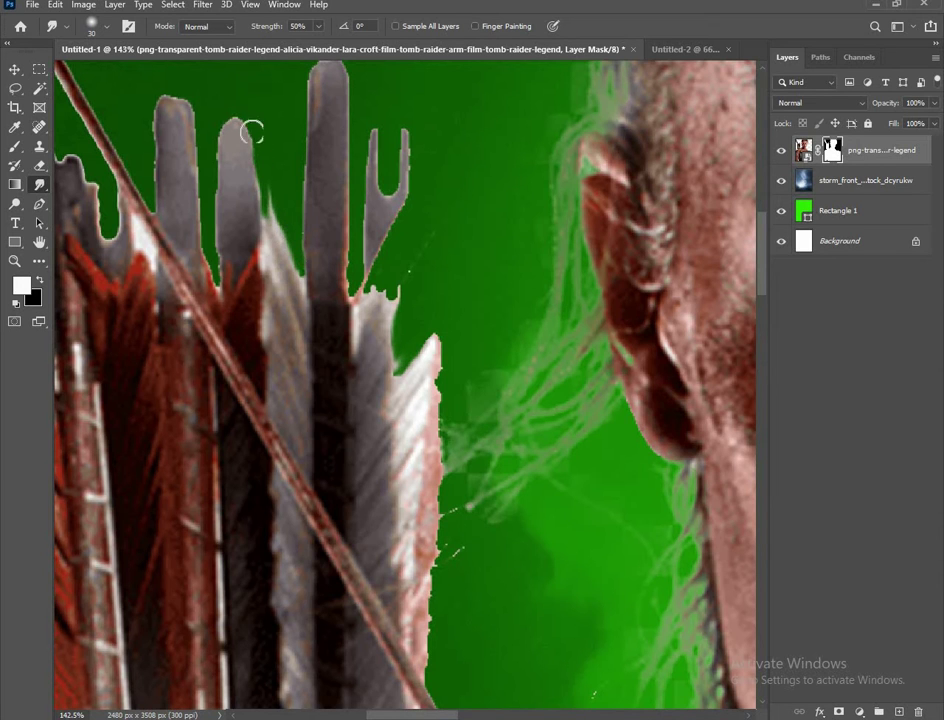
{"action": "left_click_drag", "start_coordinate": [271, 222], "coordinate": [213, 168]}
{"action": "scroll", "coordinate": [426, 300], "scroll_direction": "down", "scroll_amount": 3}
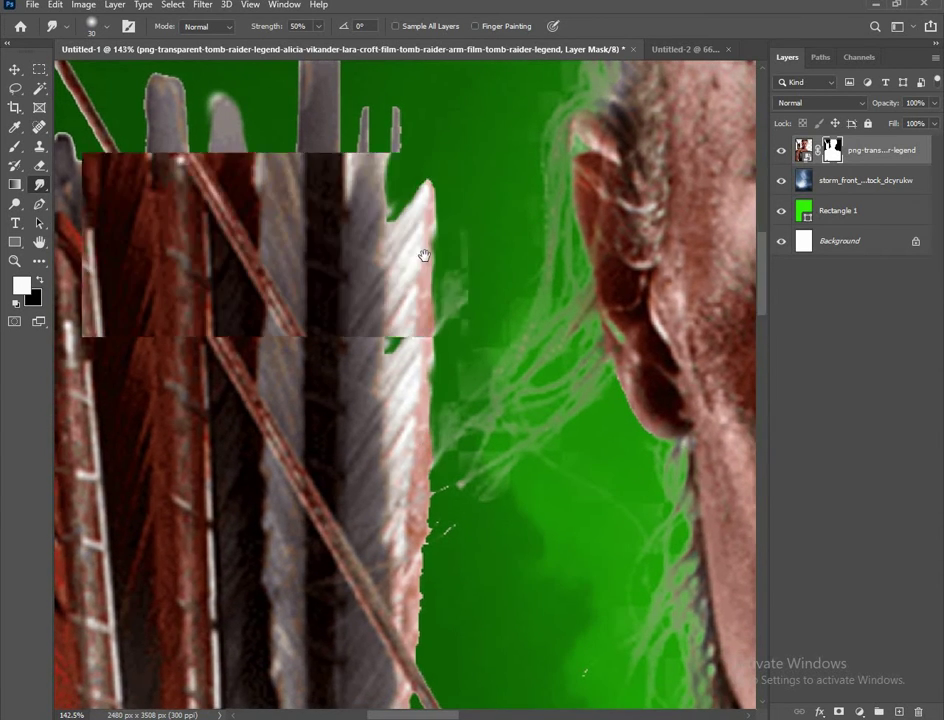
{"action": "scroll", "coordinate": [415, 418], "scroll_direction": "down", "scroll_amount": 2}
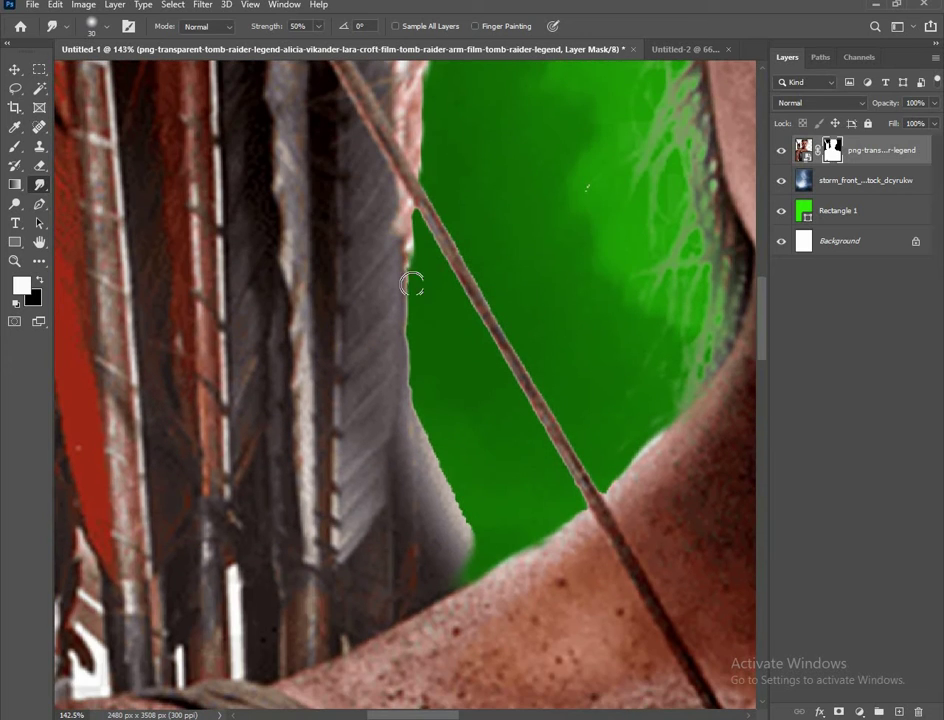
{"action": "scroll", "coordinate": [490, 471], "scroll_direction": "up", "scroll_amount": 3}
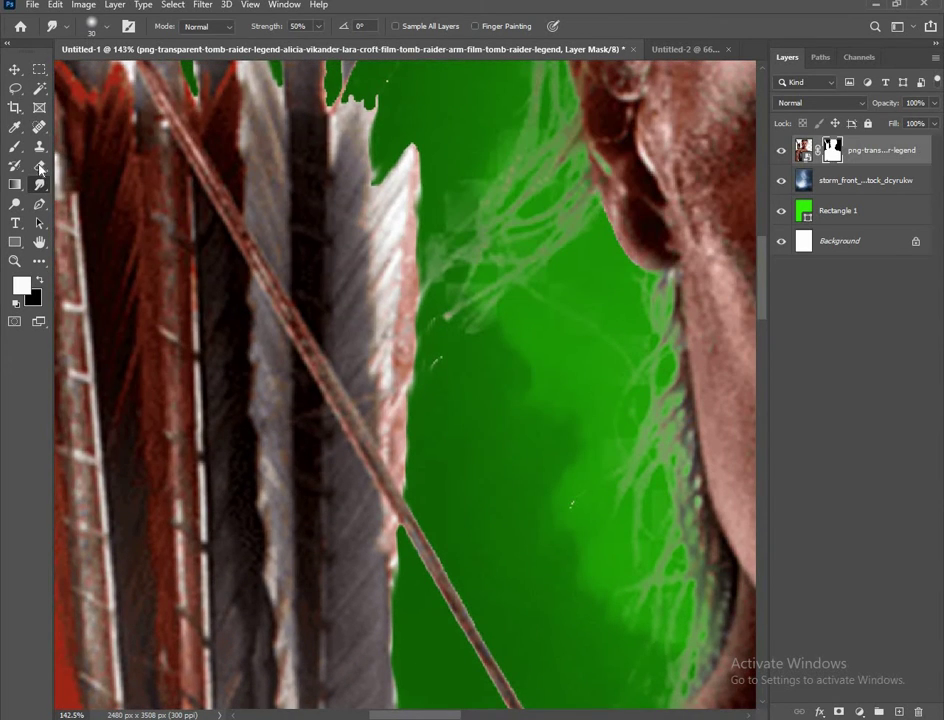
Touch up the feather edges on the mask with the Eraser.
{"action": "key", "text": "e"}
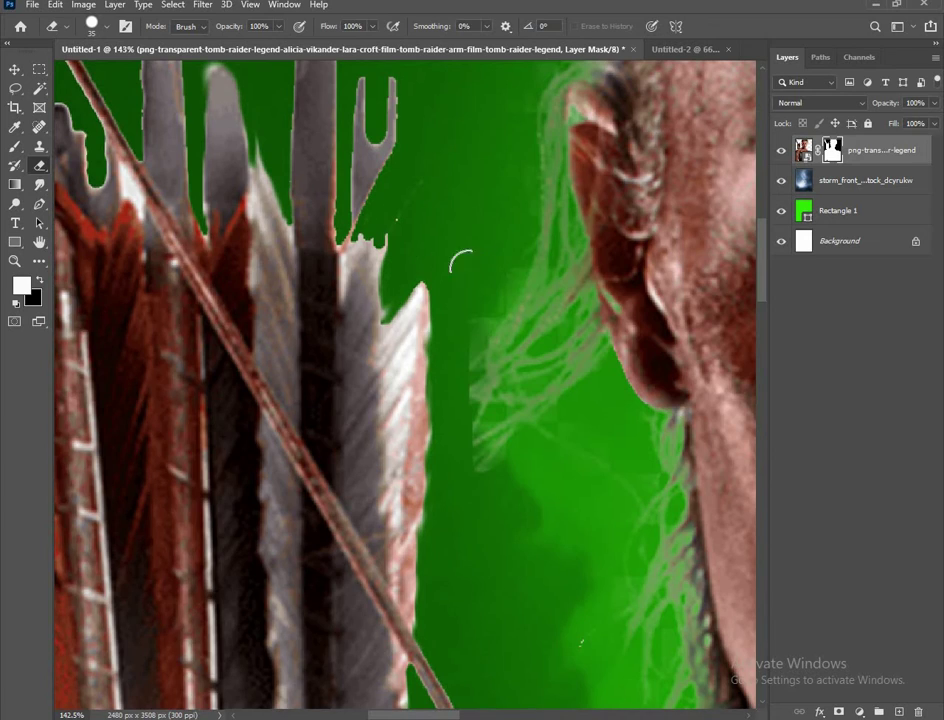
{"action": "scroll", "coordinate": [400, 248], "scroll_direction": "down", "scroll_amount": 3}
{"action": "scroll", "coordinate": [420, 210], "scroll_direction": "up", "scroll_amount": 1}
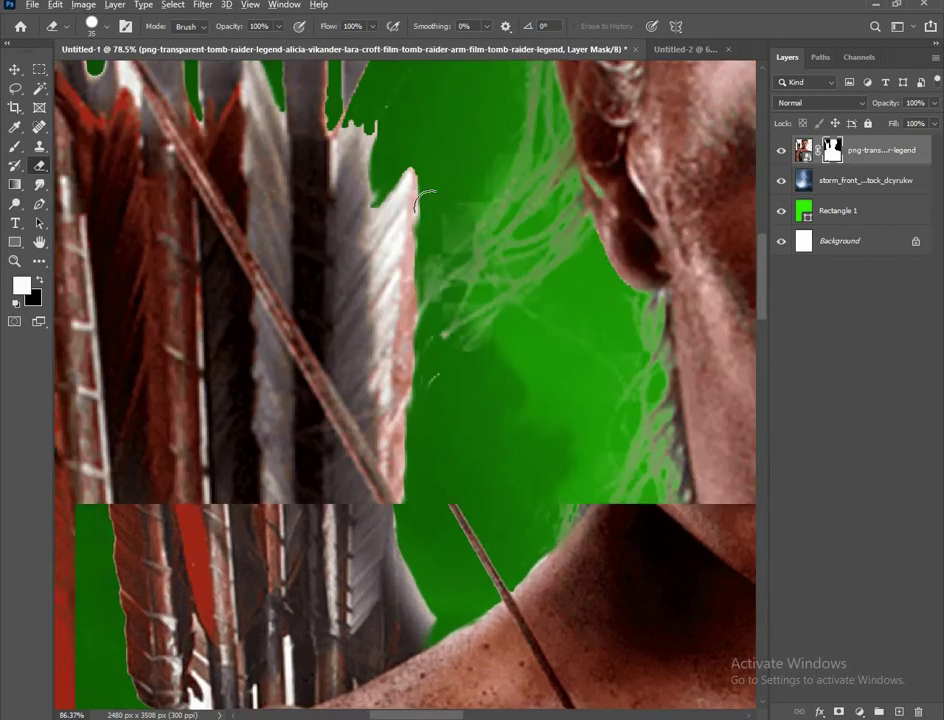
{"action": "scroll", "coordinate": [420, 195], "scroll_direction": "up", "scroll_amount": 2}
Shrink the Smudge brush to 10 and refine the forked feather tip.
{"action": "key", "text": "r"}
{"action": "scroll", "coordinate": [373, 303], "scroll_direction": "up", "scroll_amount": 2}
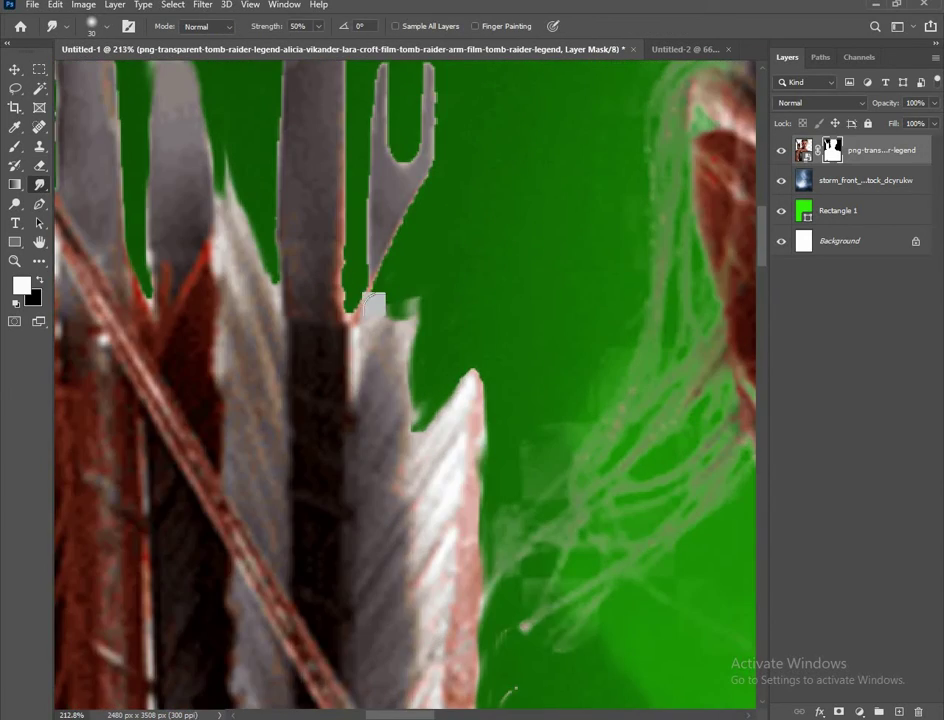
{"action": "left_click_drag", "start_coordinate": [391, 308], "coordinate": [418, 363]}
{"action": "key", "text": "bracketleft"}
{"action": "key", "text": "bracketleft"}
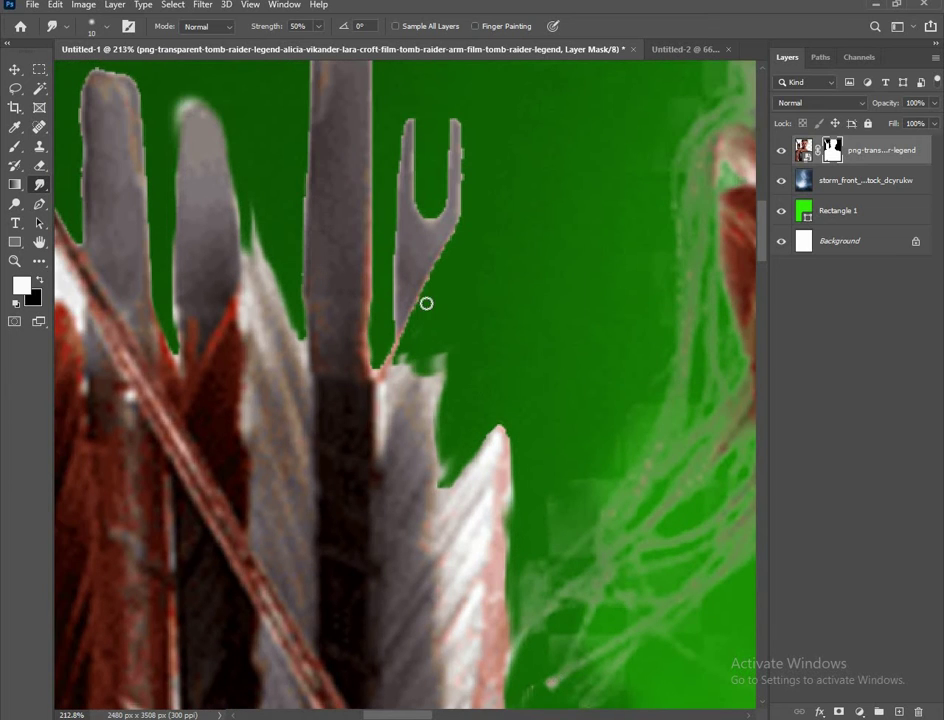
{"action": "scroll", "coordinate": [420, 290], "scroll_direction": "up", "scroll_amount": 2}
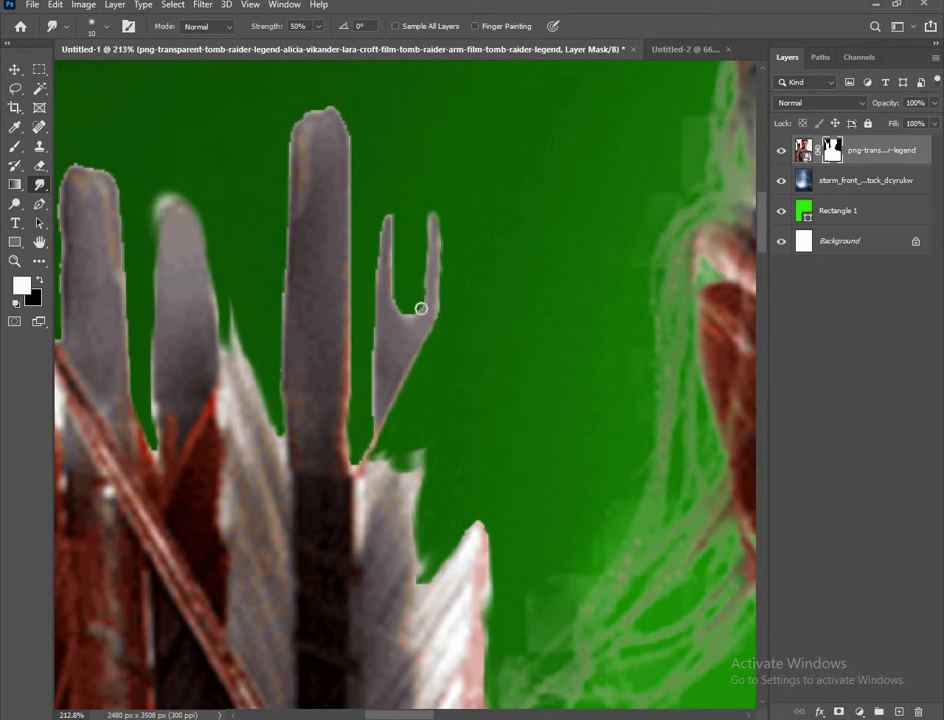
{"action": "scroll", "coordinate": [373, 421], "scroll_direction": "up", "scroll_amount": 2}
{"action": "scroll", "coordinate": [337, 242], "scroll_direction": "up", "scroll_amount": 2}
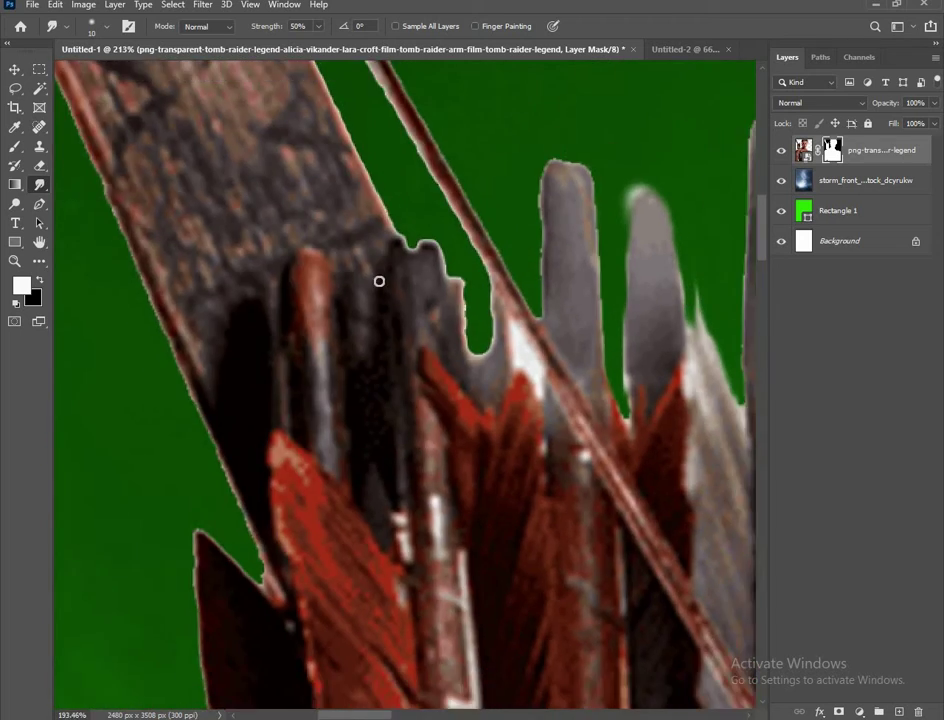
{"action": "scroll", "coordinate": [379, 278], "scroll_direction": "down", "scroll_amount": 3}
{"action": "scroll", "coordinate": [300, 270], "scroll_direction": "down", "scroll_amount": 2}
{"action": "scroll", "coordinate": [257, 282], "scroll_direction": "down", "scroll_amount": 2}
{"action": "scroll", "coordinate": [257, 282], "scroll_direction": "down", "scroll_amount": 2}
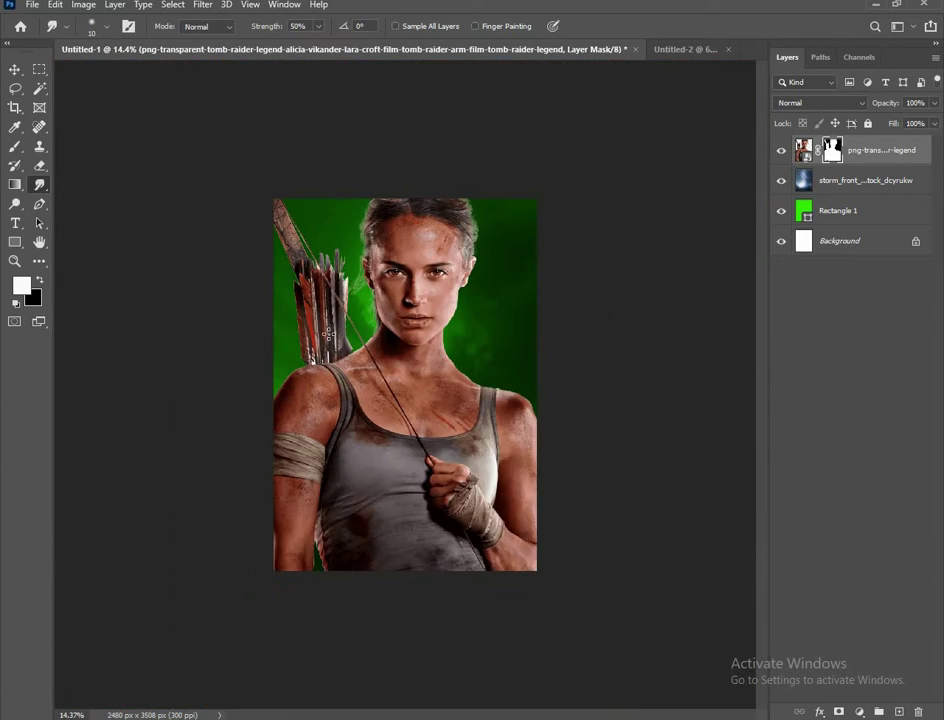
{"action": "scroll", "coordinate": [400, 320], "scroll_direction": "up", "scroll_amount": 1}
Select the woman's photo layer and launch the Camera Raw Filter on it.
{"action": "key", "text": "v"}
{"action": "left_click", "coordinate": [428, 274]}
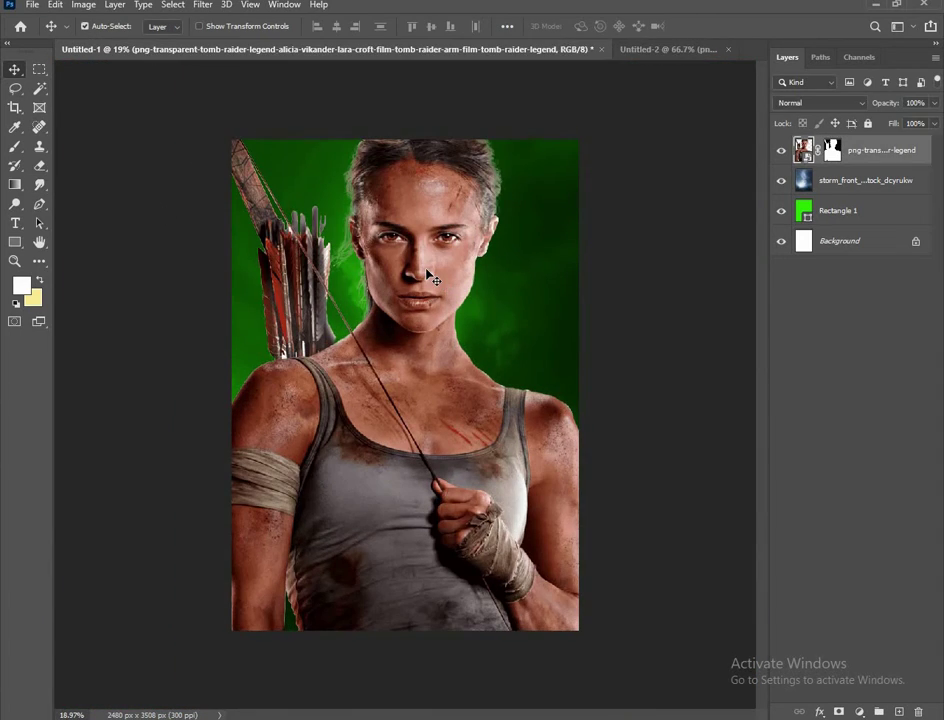
{"action": "scroll", "coordinate": [468, 253], "scroll_direction": "up", "scroll_amount": 2}
{"action": "scroll", "coordinate": [459, 265], "scroll_direction": "up", "scroll_amount": 1}
{"action": "scroll", "coordinate": [459, 265], "scroll_direction": "down", "scroll_amount": 2}
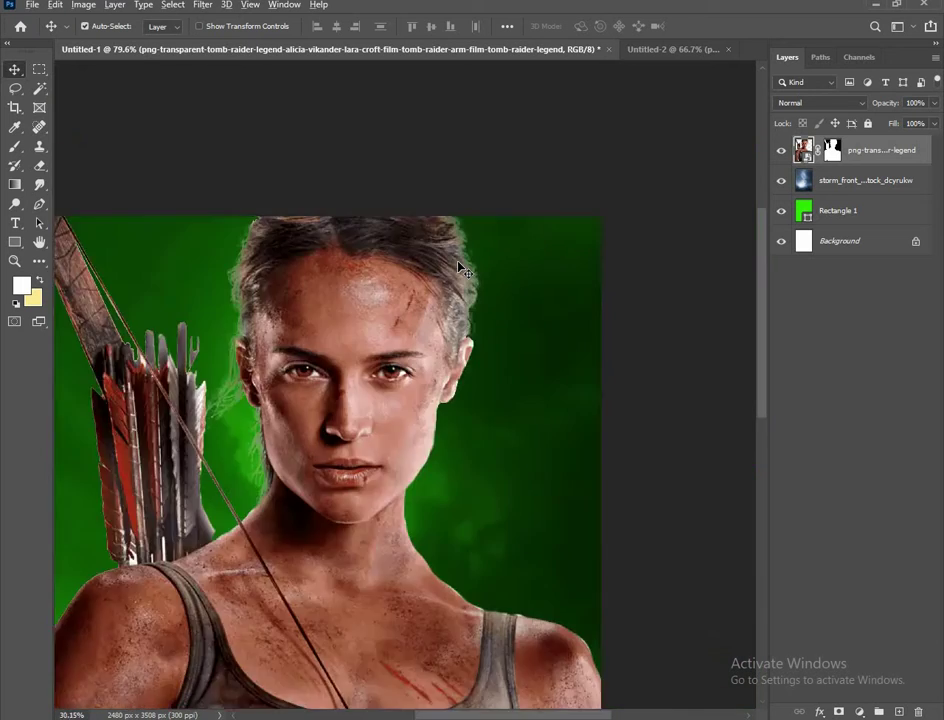
{"action": "scroll", "coordinate": [433, 303], "scroll_direction": "down", "scroll_amount": 2}
{"action": "left_click", "coordinate": [202, 4]}
{"action": "left_click", "coordinate": [221, 91]}
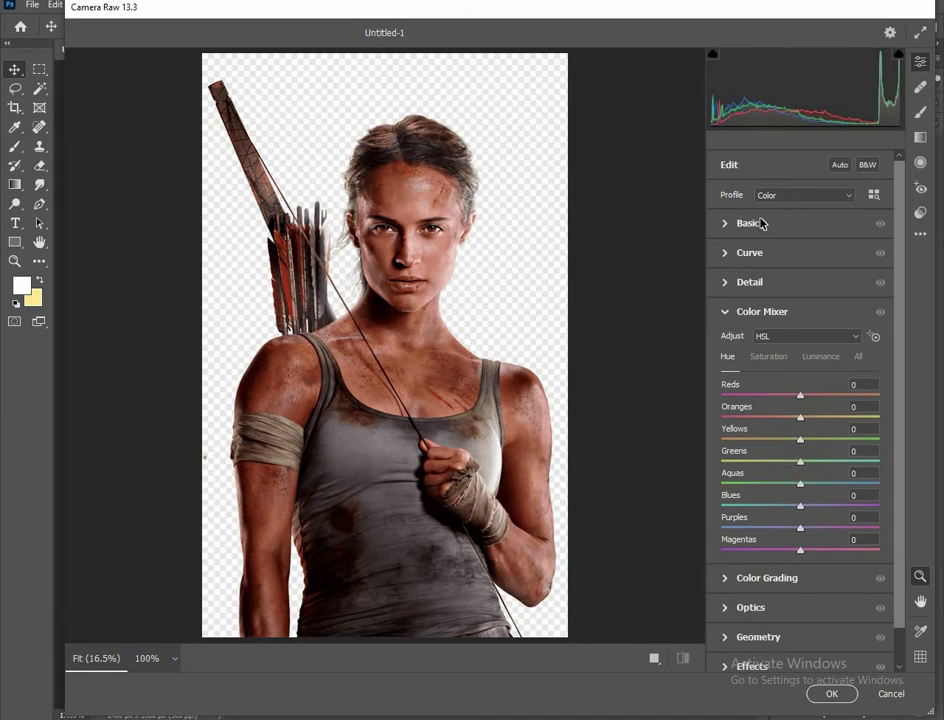
Apply Temperature -16, Contrast +19, Highlights -100, Texture +22, Clarity +54, Dehaze +7, Vibrance -19.
{"action": "left_click", "coordinate": [763, 222]}
{"action": "left_click_drag", "start_coordinate": [800, 281], "coordinate": [789, 281]}
{"action": "left_click", "coordinate": [815, 362]}
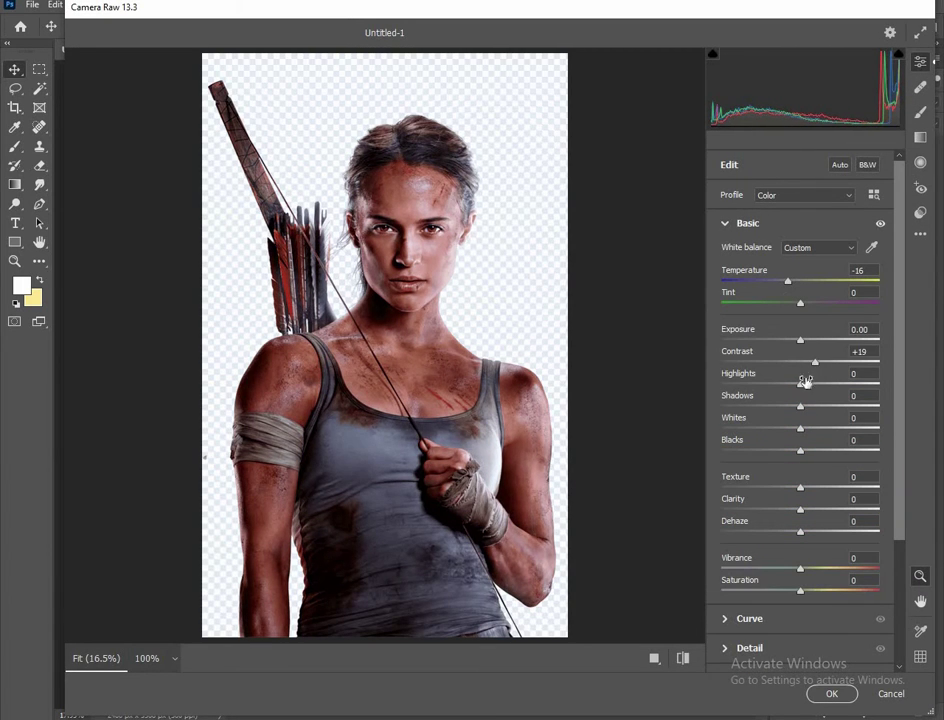
{"action": "mouse_move", "coordinate": [802, 388]}
{"action": "left_mouse_down"}
{"action": "mouse_move", "coordinate": [826, 383]}
{"action": "mouse_move", "coordinate": [718, 383]}
{"action": "mouse_move", "coordinate": [784, 383]}
{"action": "mouse_move", "coordinate": [758, 383]}
{"action": "left_mouse_up"}
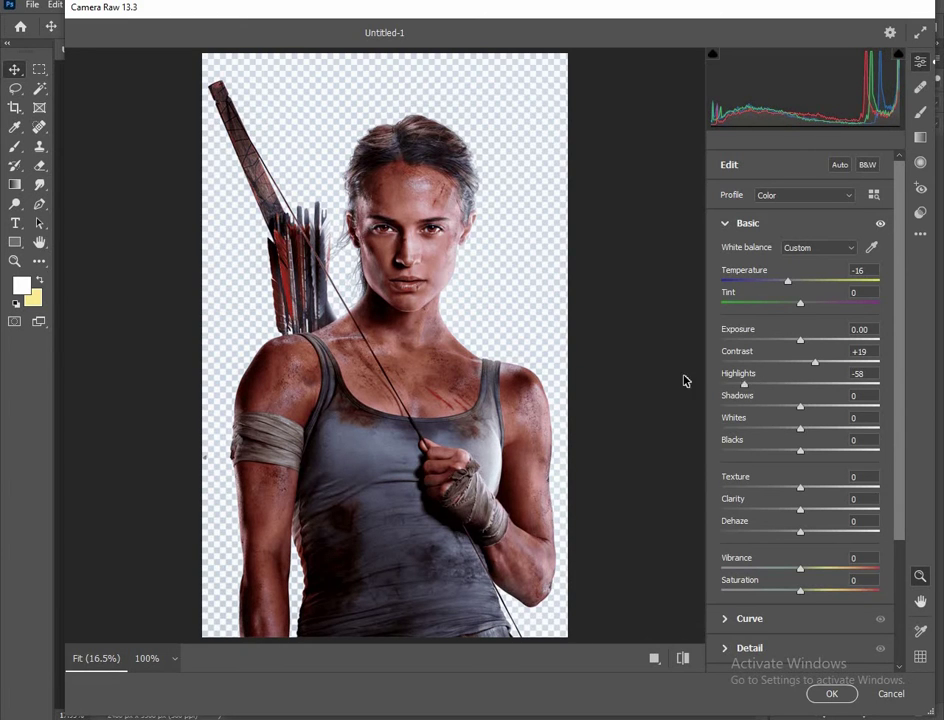
{"action": "mouse_move", "coordinate": [800, 509]}
{"action": "left_mouse_down"}
{"action": "mouse_move", "coordinate": [847, 505]}
{"action": "mouse_move", "coordinate": [818, 487]}
{"action": "left_mouse_up"}
{"action": "left_click_drag", "start_coordinate": [800, 568], "coordinate": [789, 569]}
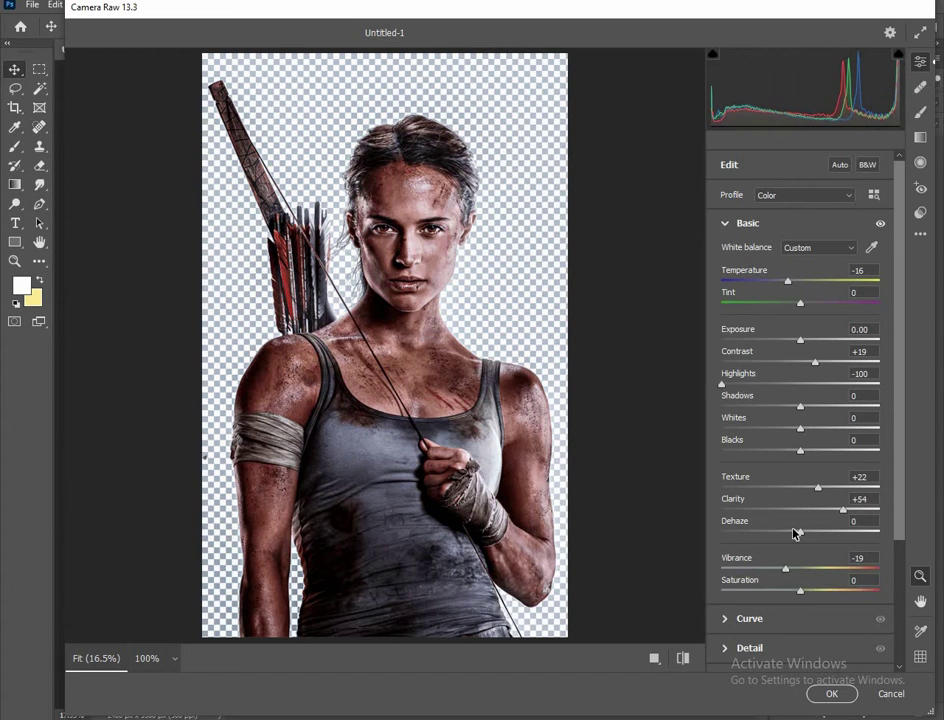
{"action": "mouse_move", "coordinate": [825, 531]}
{"action": "left_mouse_down"}
{"action": "mouse_move", "coordinate": [792, 533]}
{"action": "mouse_move", "coordinate": [807, 533]}
{"action": "left_mouse_up"}
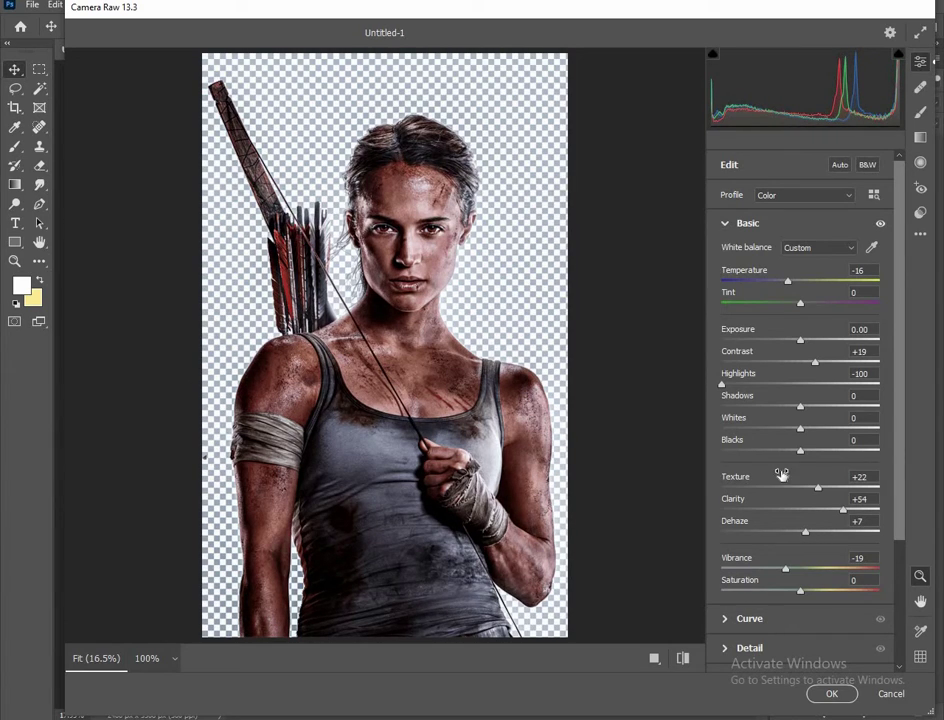
{"action": "left_click", "coordinate": [829, 694]}
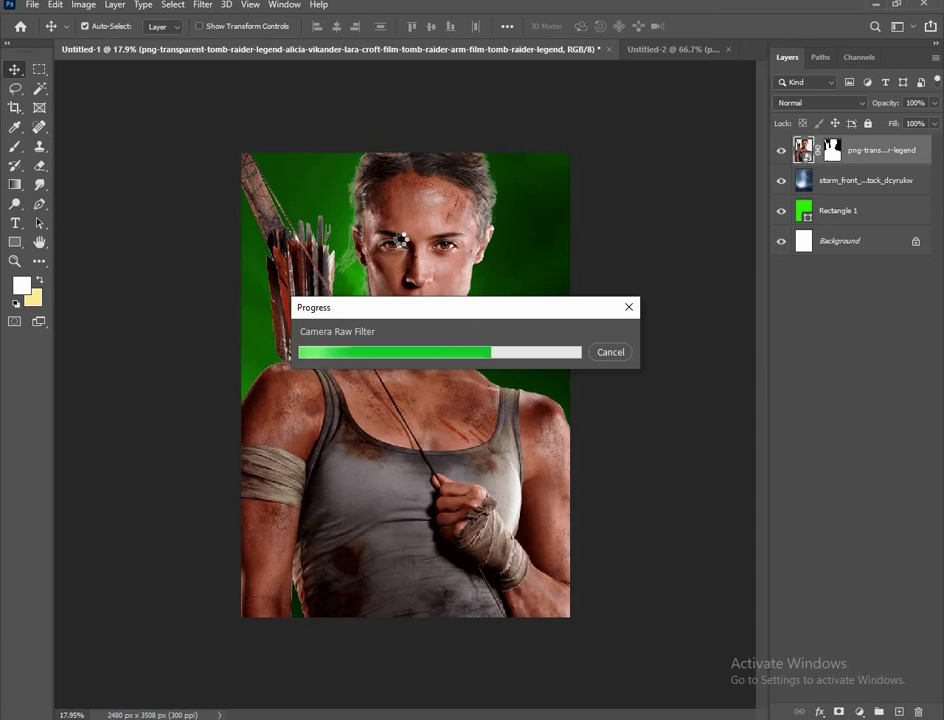
{"action": "scroll", "coordinate": [387, 283], "scroll_direction": "up", "scroll_amount": 1}
Add a colorized Hue/Saturation adjustment with its hue shifted from cyan to blue.
{"action": "scroll", "coordinate": [386, 270], "scroll_direction": "up", "scroll_amount": 2}
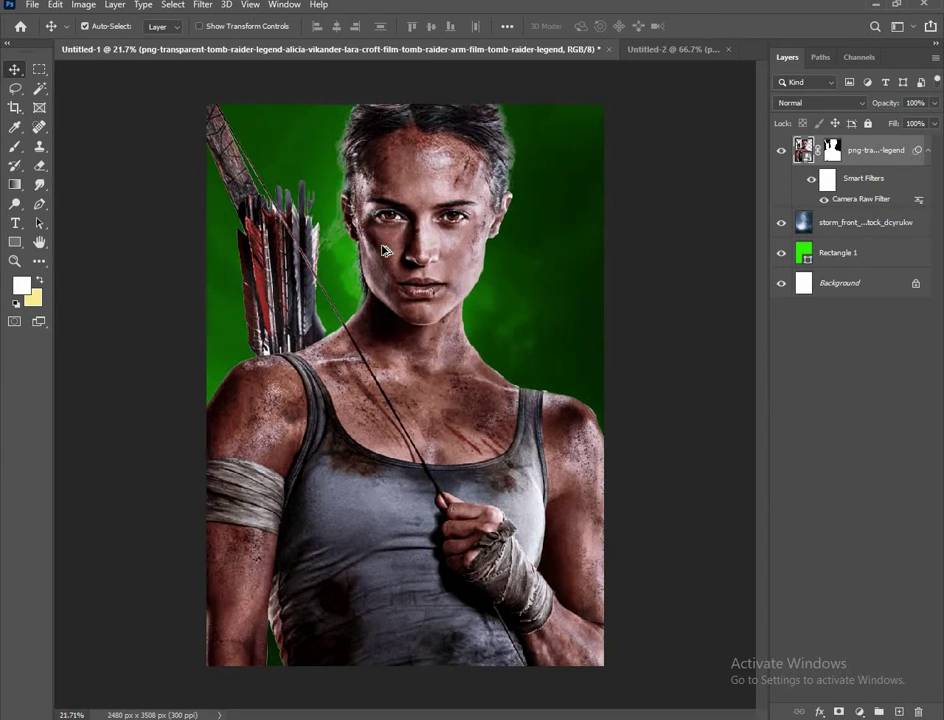
{"action": "scroll", "coordinate": [385, 252], "scroll_direction": "down", "scroll_amount": 1}
{"action": "left_click", "coordinate": [859, 711]}
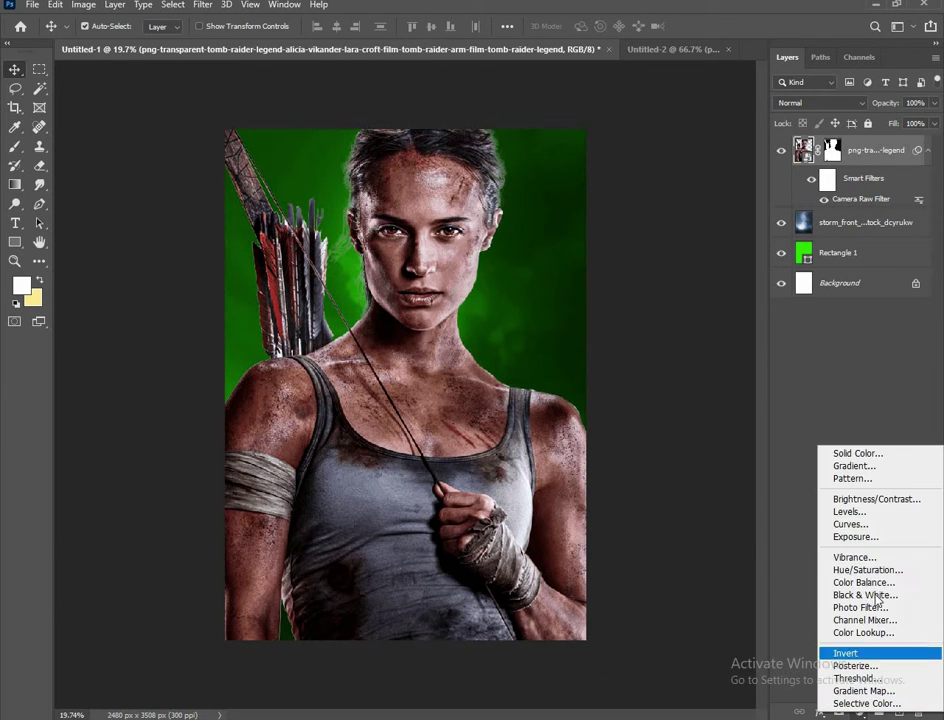
{"action": "left_click", "coordinate": [864, 568]}
{"action": "left_click", "coordinate": [686, 377]}
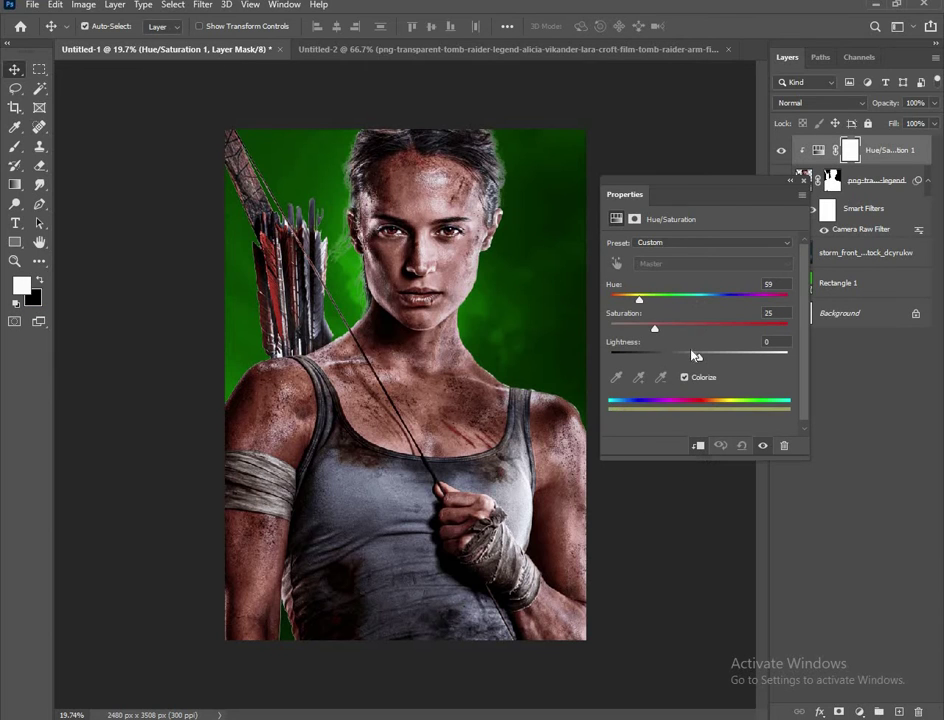
{"action": "mouse_move", "coordinate": [641, 300]}
{"action": "left_mouse_down"}
{"action": "mouse_move", "coordinate": [716, 306]}
{"action": "mouse_move", "coordinate": [636, 315]}
{"action": "left_mouse_up"}
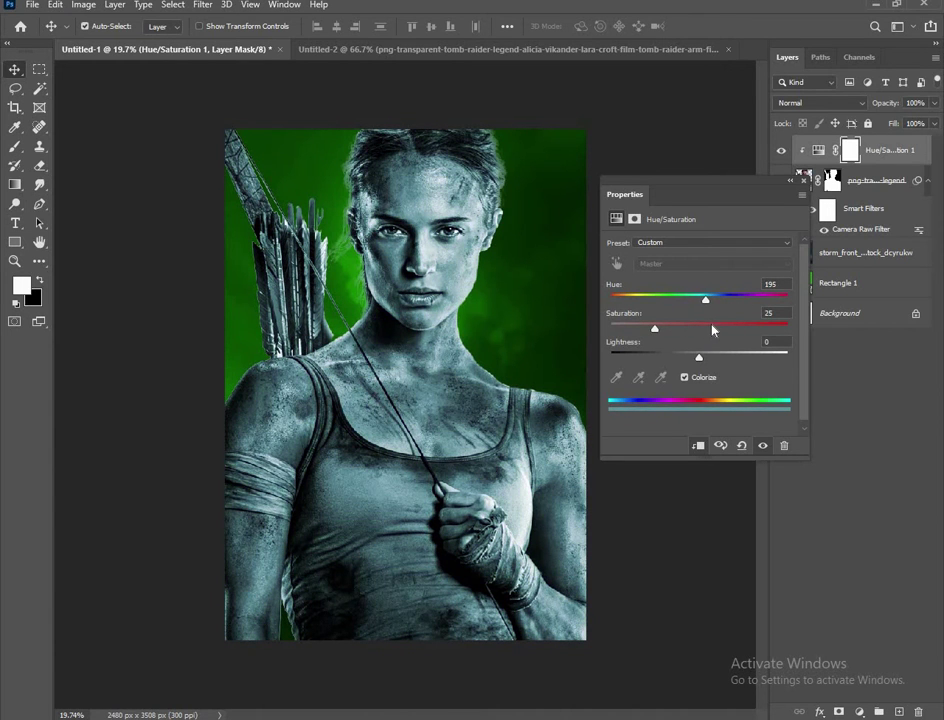
{"action": "left_click_drag", "start_coordinate": [713, 330], "coordinate": [711, 331]}
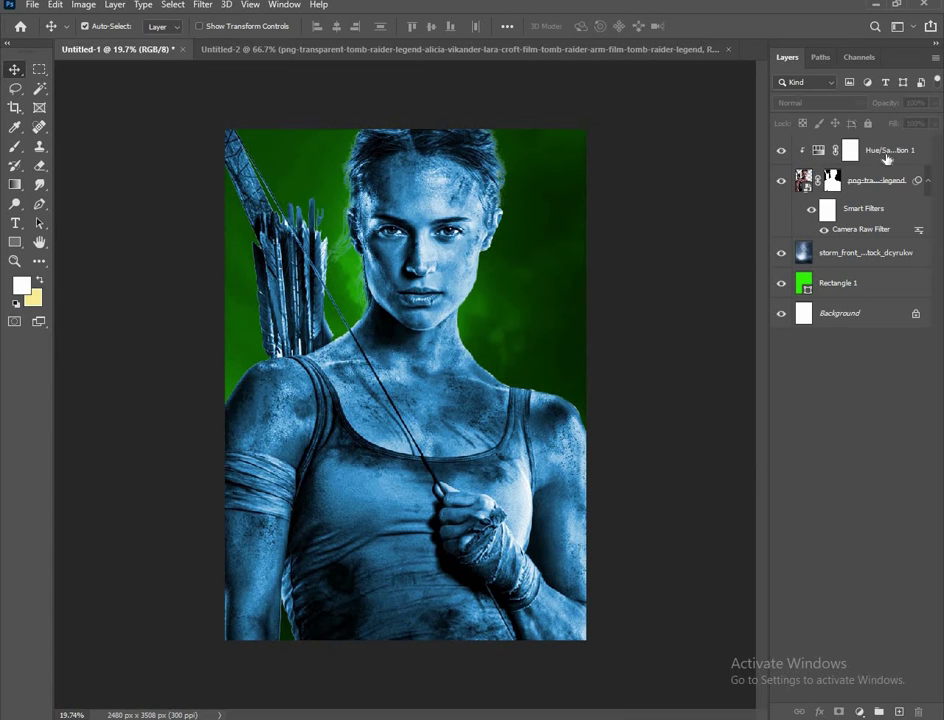
Fill the Hue/Saturation mask black and brush the blue back onto the lower tank top.
{"action": "left_click", "coordinate": [850, 150]}
{"action": "key", "text": "ctrl+i"}
{"action": "key", "text": "b"}
{"action": "scroll", "coordinate": [312, 600], "scroll_direction": "up", "scroll_amount": 1, "text": "alt"}
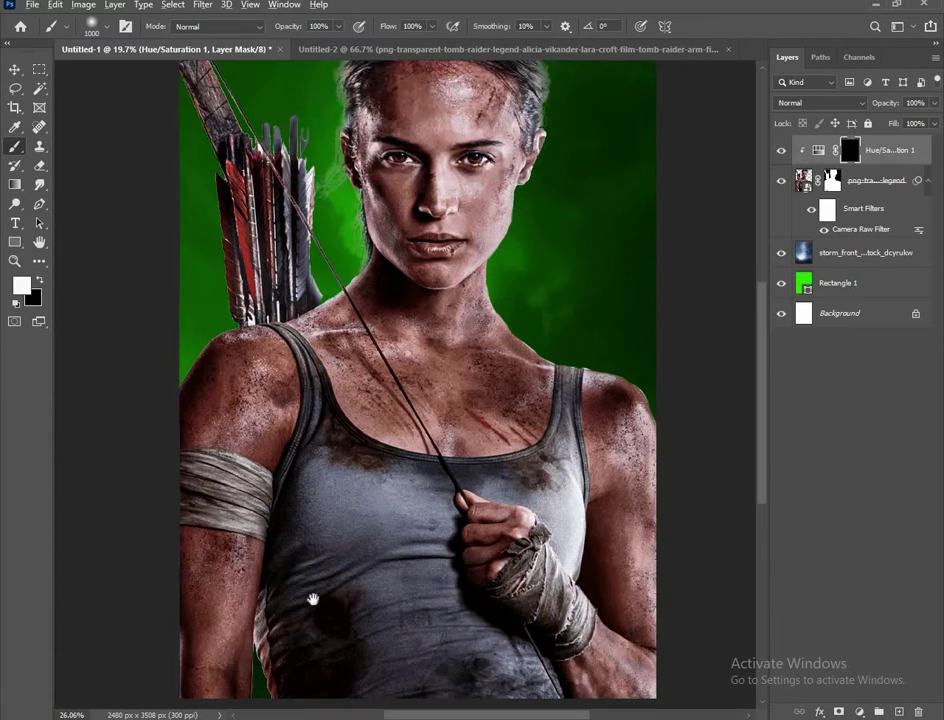
{"action": "left_click_drag", "start_coordinate": [312, 600], "coordinate": [342, 482]}
{"action": "key", "text": "bracketleft"}
{"action": "key", "text": "bracketleft"}
{"action": "left_click_drag", "start_coordinate": [484, 539], "coordinate": [434, 543]}
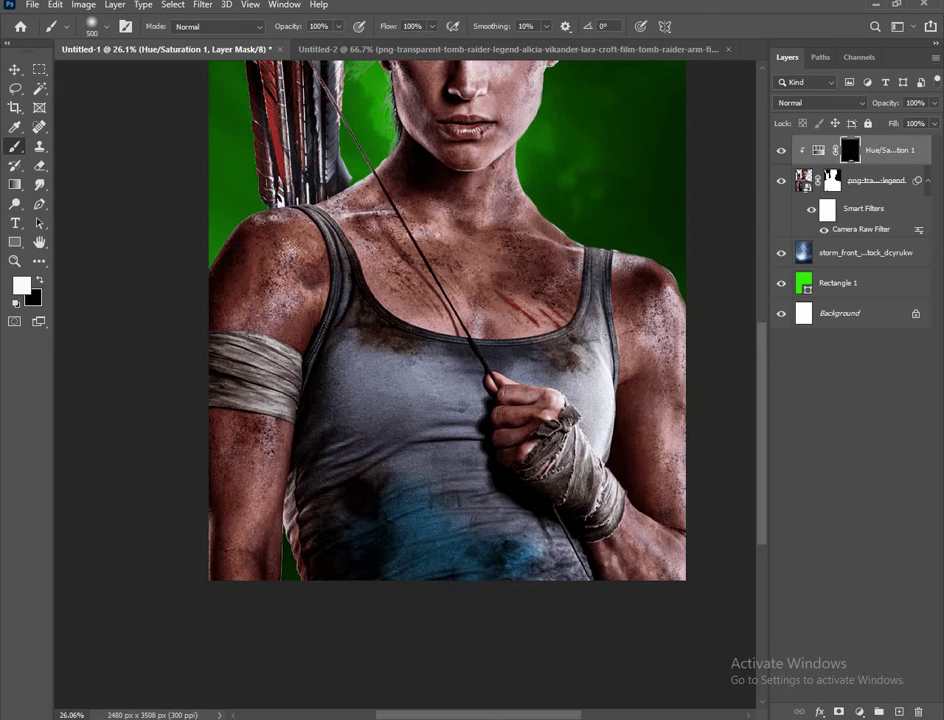
{"action": "left_click_drag", "start_coordinate": [480, 447], "coordinate": [435, 474]}
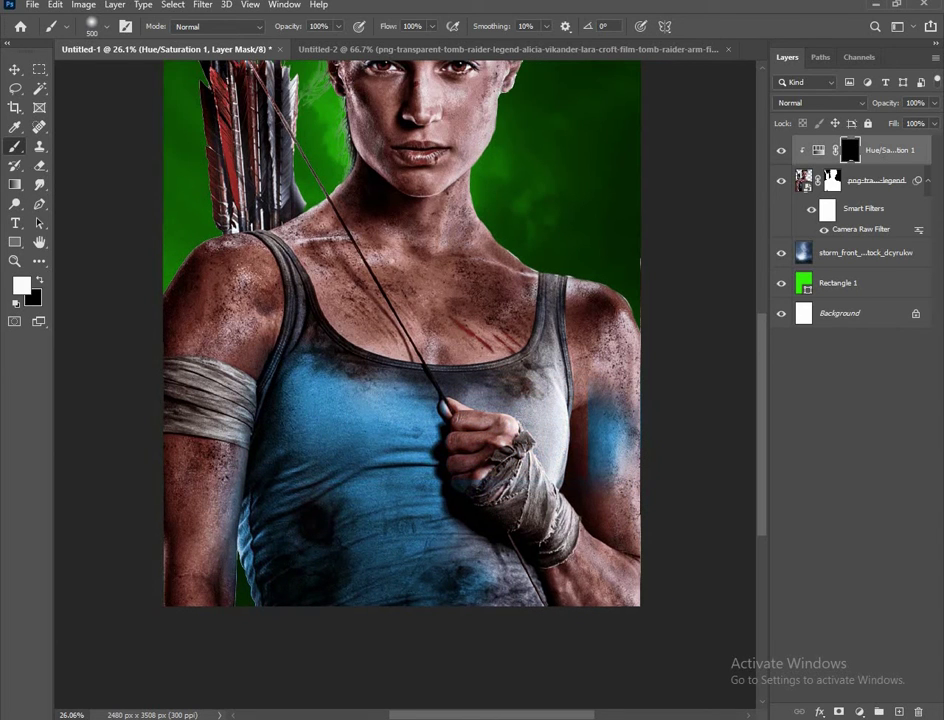
{"action": "key", "text": "ctrl+z"}
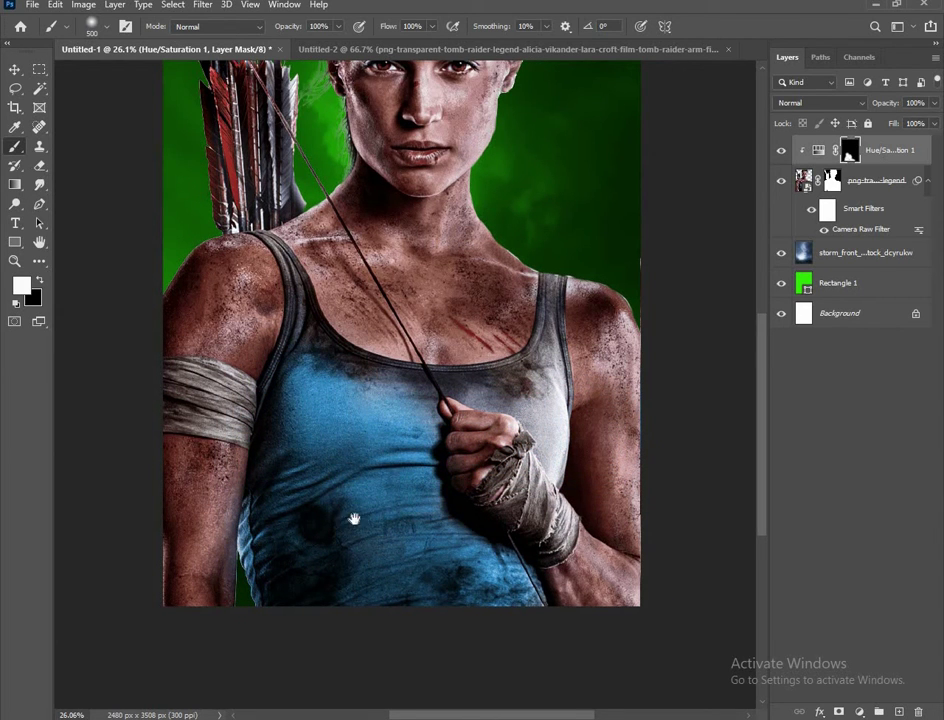
Refine the mask with a smaller brush around her face, right shoulder and wrapped wrist.
{"action": "left_click_drag", "start_coordinate": [353, 518], "coordinate": [323, 583]}
{"action": "key", "text": "bracketleft"}
{"action": "key", "text": "bracketleft"}
{"action": "key", "text": "bracketleft"}
{"action": "scroll", "coordinate": [285, 386], "scroll_direction": "up", "scroll_amount": 3}
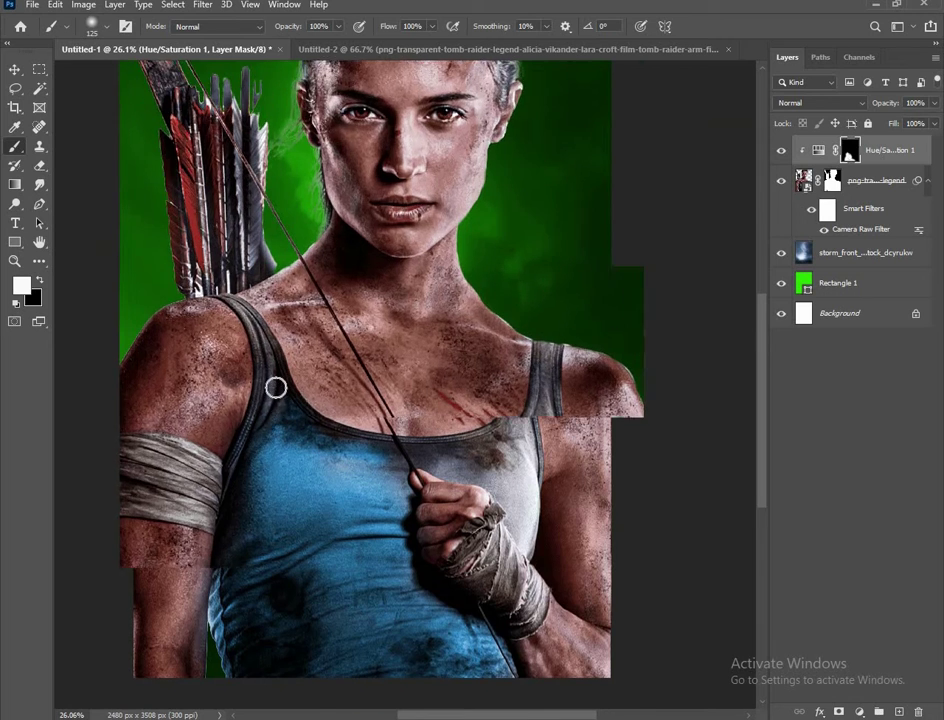
{"action": "key", "text": "bracketleft"}
{"action": "key", "text": "bracketleft"}
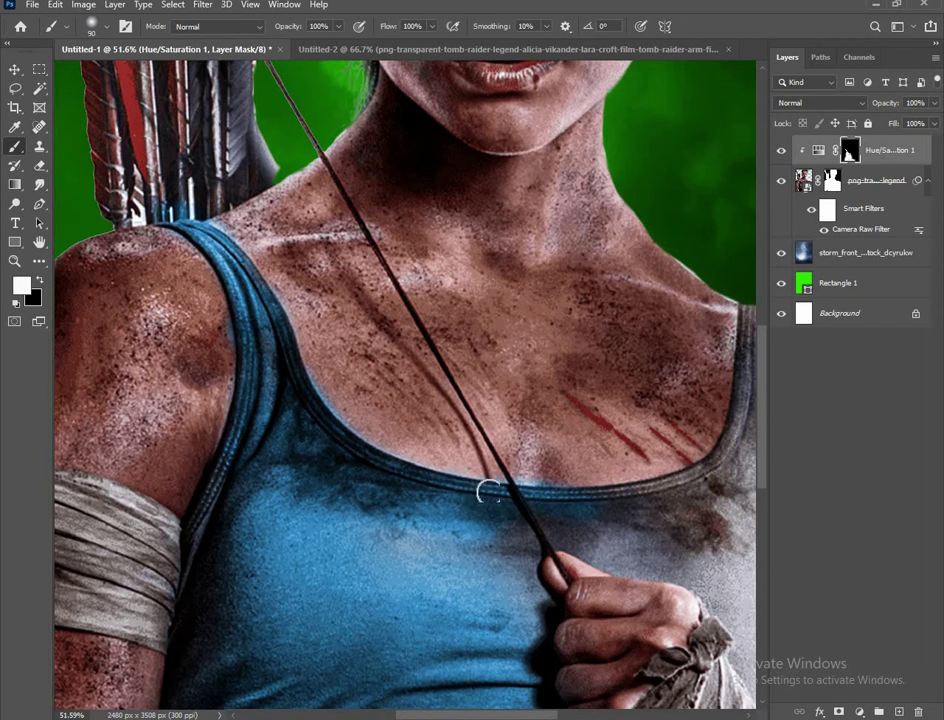
{"action": "left_click_drag", "start_coordinate": [685, 490], "coordinate": [396, 500]}
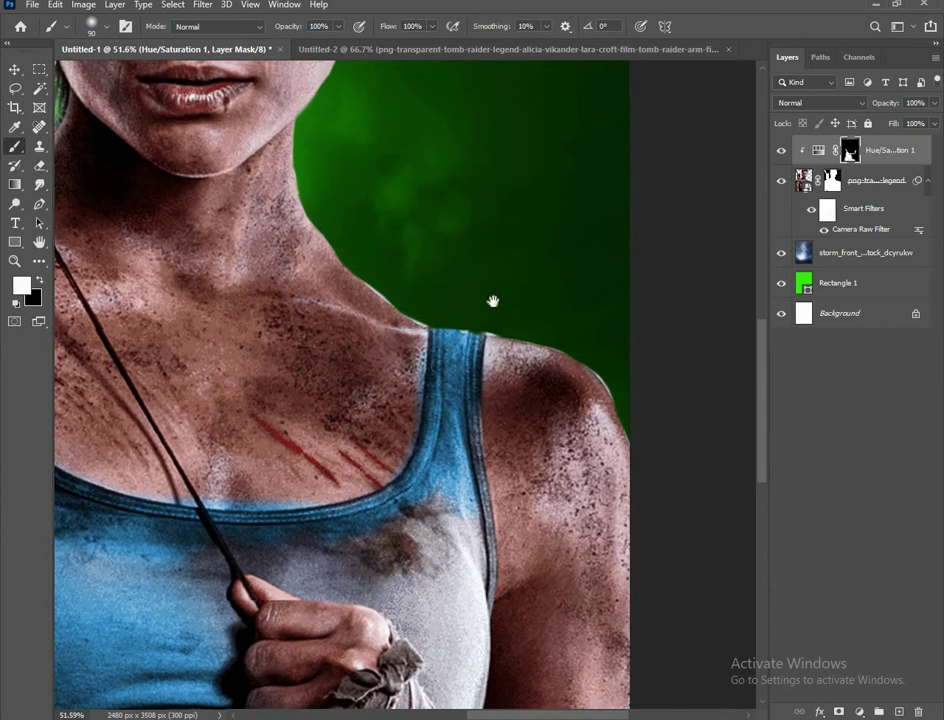
{"action": "mouse_move", "coordinate": [485, 582]}
{"action": "left_mouse_down"}
{"action": "mouse_move", "coordinate": [525, 322]}
{"action": "mouse_move", "coordinate": [278, 298]}
{"action": "left_mouse_up"}
{"action": "key", "text": "bracketright"}
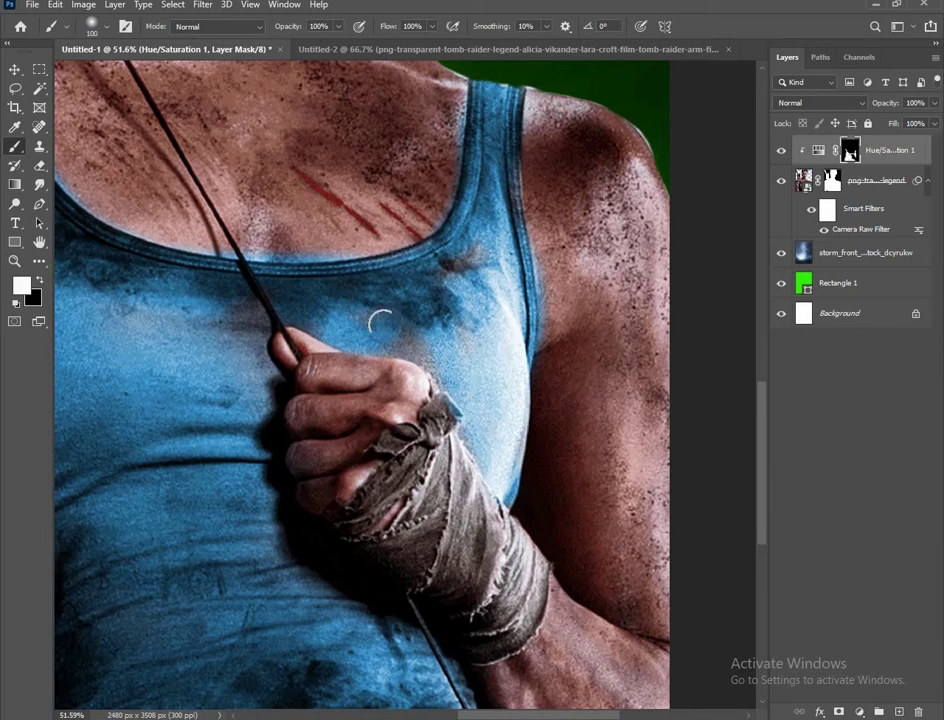
{"action": "key", "text": "bracketright"}
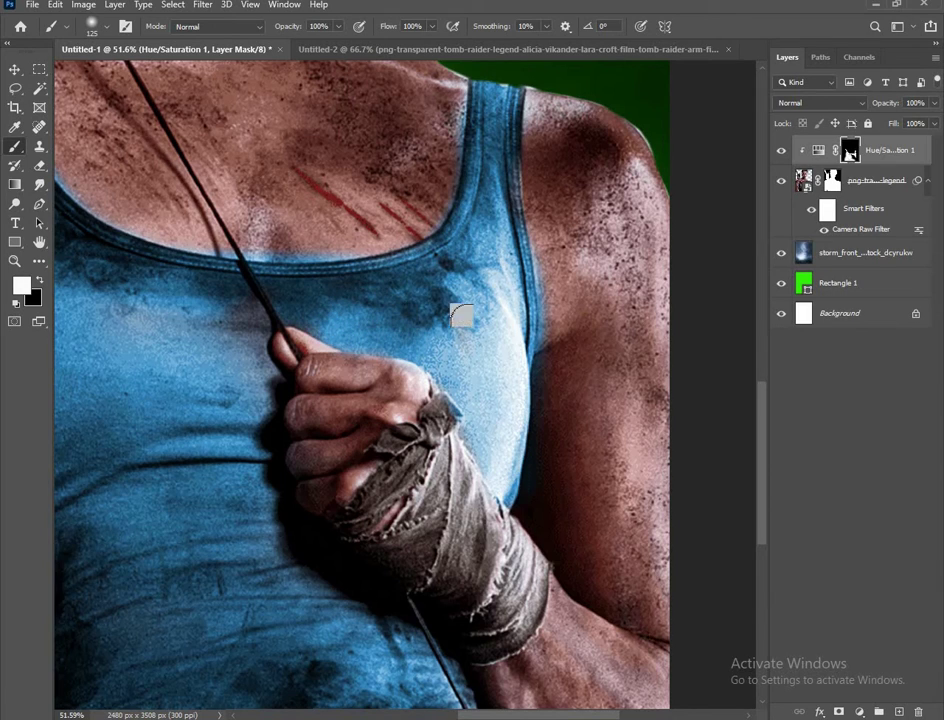
Touch up the mask along her other arm, neckline and lower torso, then fit the image.
{"action": "left_click_drag", "start_coordinate": [361, 359], "coordinate": [551, 259]}
{"action": "left_click_drag", "start_coordinate": [337, 396], "coordinate": [436, 578]}
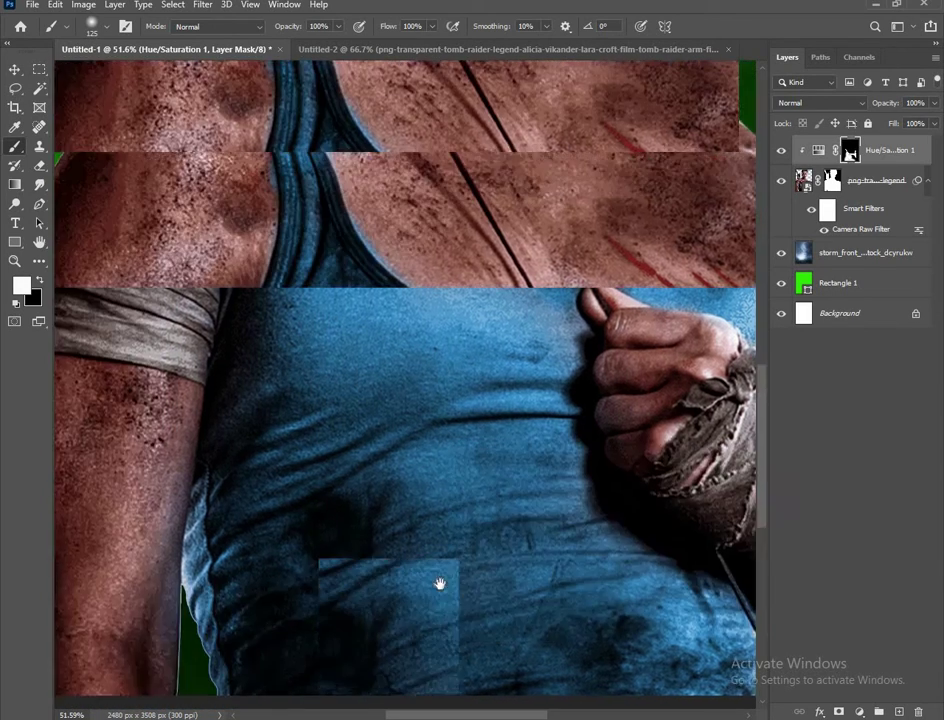
{"action": "left_click_drag", "start_coordinate": [328, 414], "coordinate": [284, 253]}
{"action": "left_click_drag", "start_coordinate": [358, 352], "coordinate": [350, 150]}
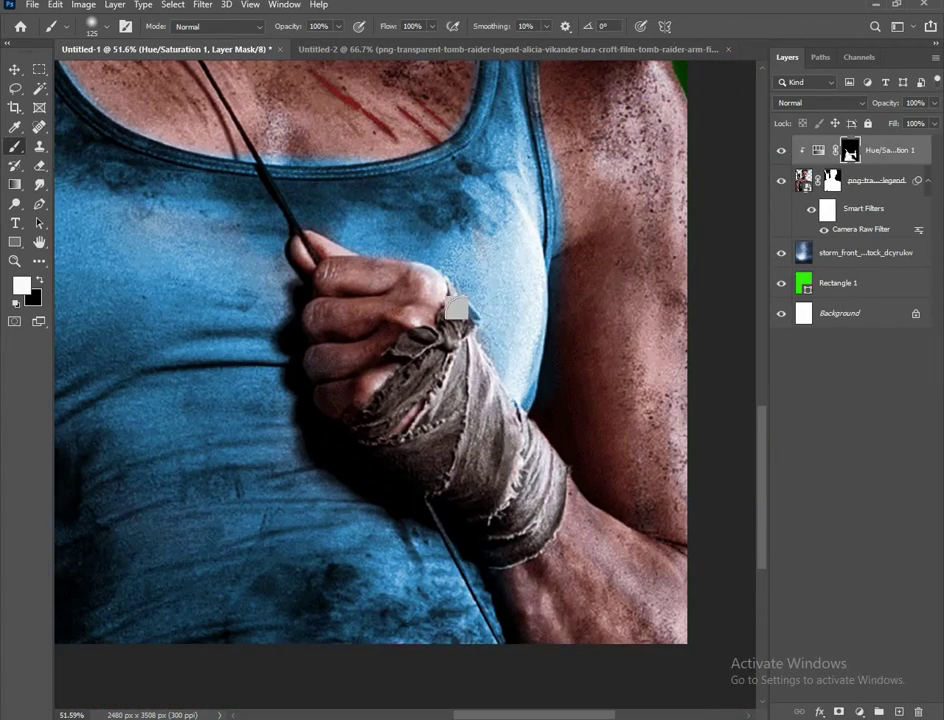
{"action": "key", "text": "ctrl+0"}
{"action": "scroll", "coordinate": [421, 361], "scroll_direction": "down", "scroll_amount": 2}
{"action": "scroll", "coordinate": [621, 412], "scroll_direction": "up", "scroll_amount": 1}
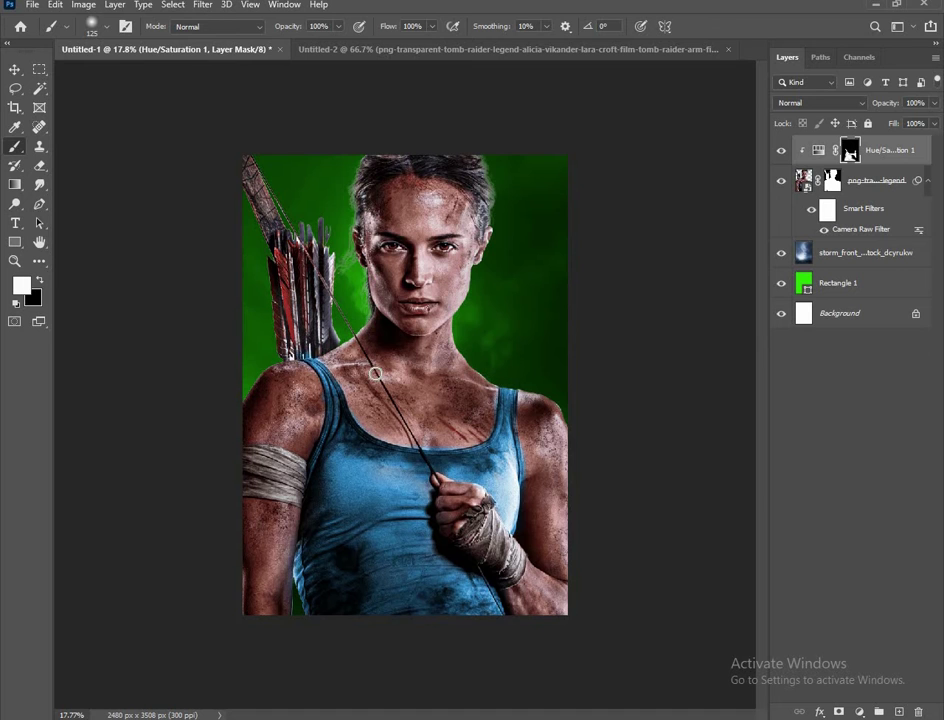
Burn her eyes darker on the portrait layer, rasterizing the smart object when prompted.
{"action": "left_click", "coordinate": [15, 70]}
{"action": "left_click", "coordinate": [449, 160]}
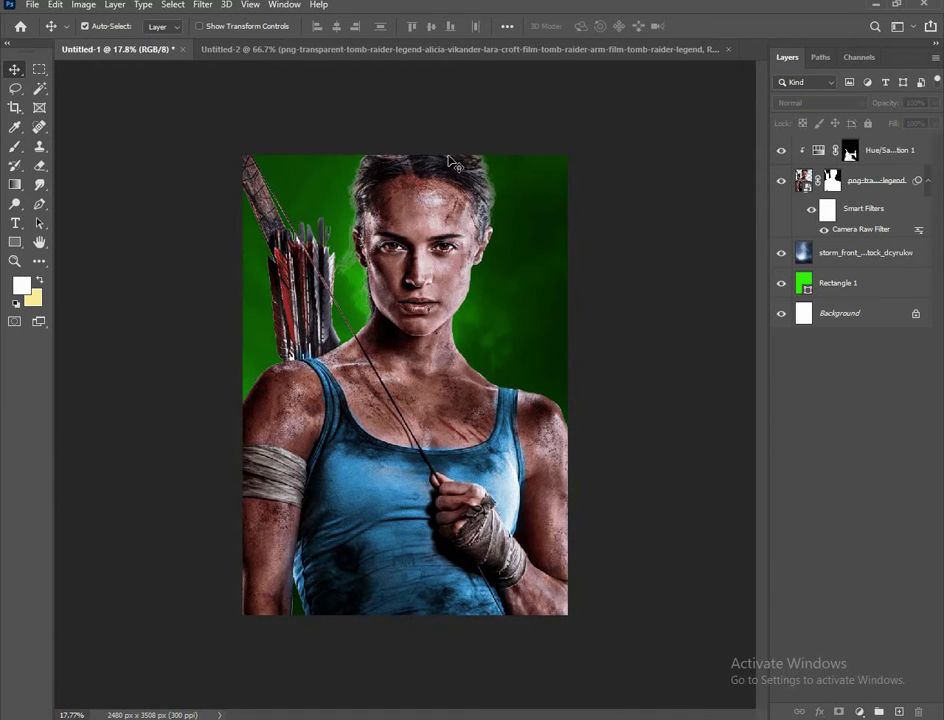
{"action": "left_click", "coordinate": [424, 234]}
{"action": "scroll", "coordinate": [424, 234], "scroll_direction": "up", "scroll_amount": 3}
{"action": "key", "text": "o"}
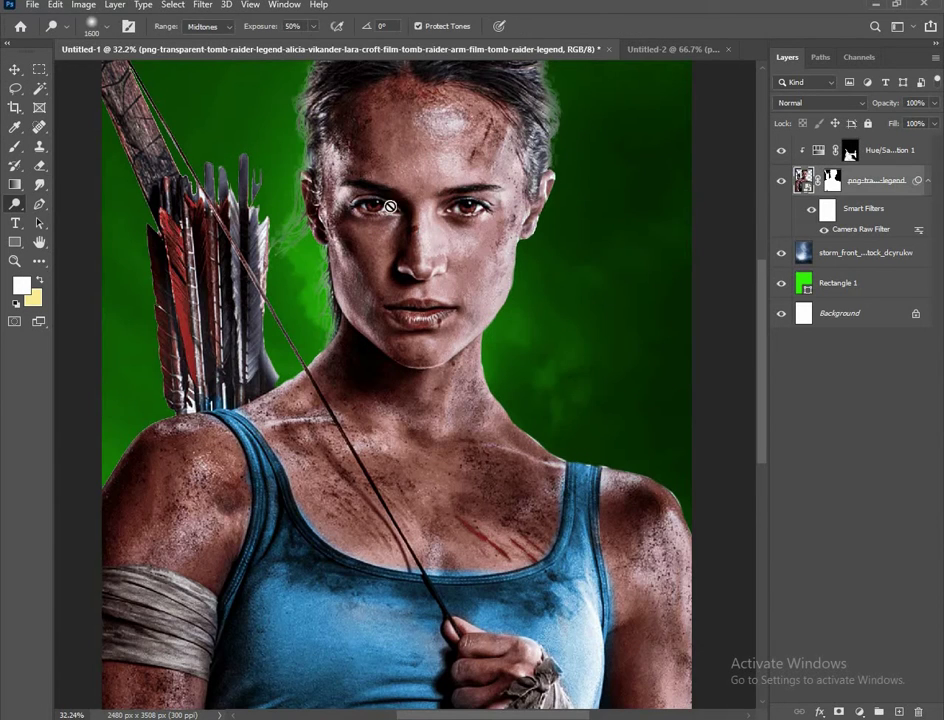
{"action": "left_click", "coordinate": [390, 206]}
{"action": "left_click", "coordinate": [448, 279]}
Check the eye result, then select the Rectangle 1 layer with the Move tool.
{"action": "scroll", "coordinate": [370, 194], "scroll_direction": "up", "scroll_amount": 3}
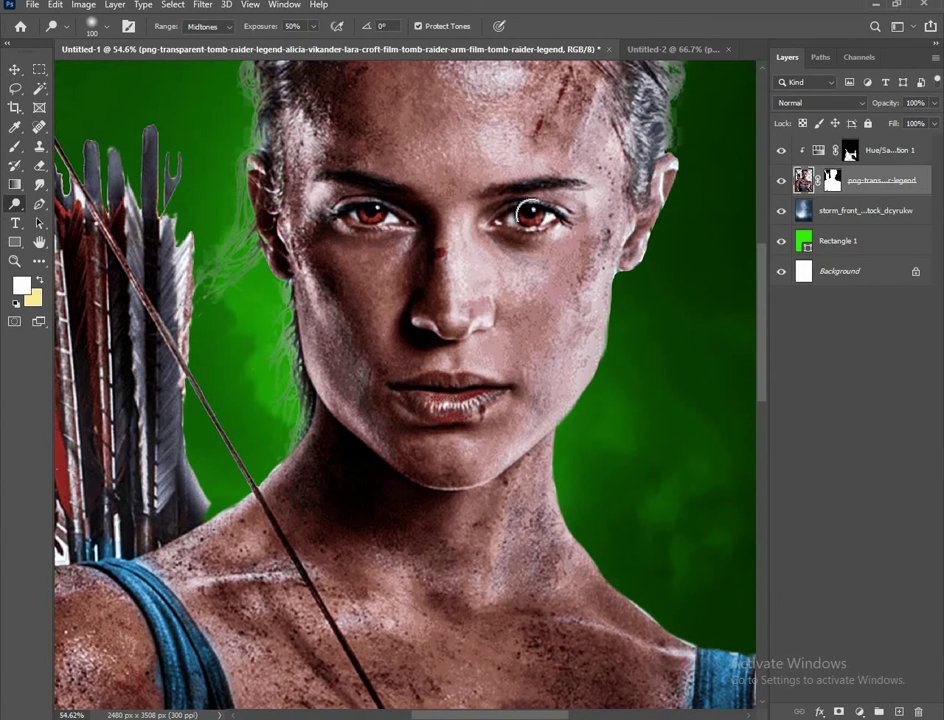
{"action": "scroll", "coordinate": [390, 256], "scroll_direction": "down", "scroll_amount": 5}
{"action": "scroll", "coordinate": [489, 259], "scroll_direction": "down", "scroll_amount": 1}
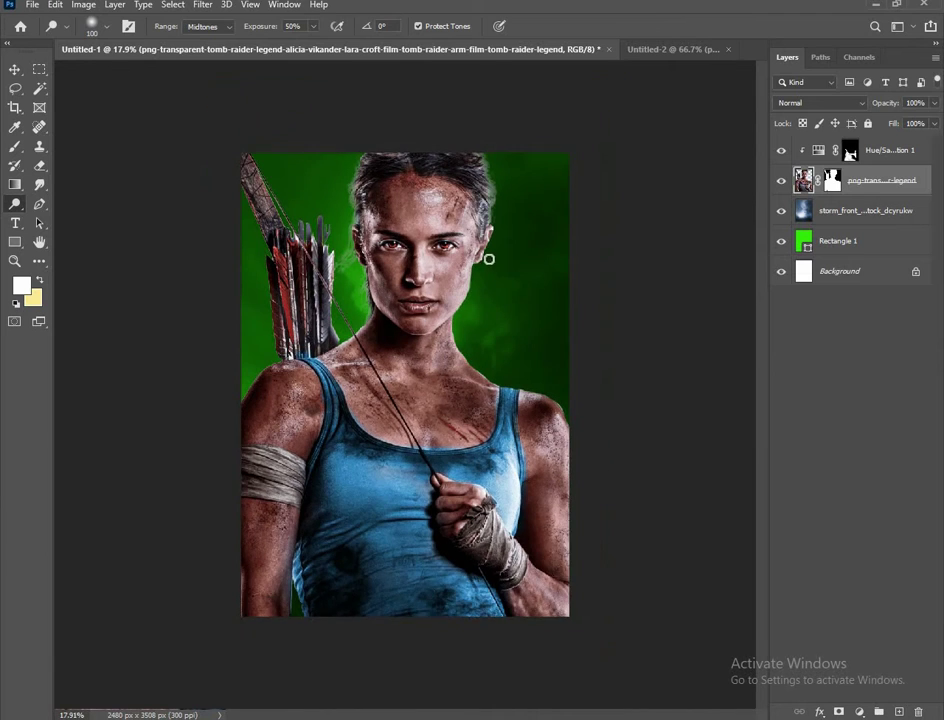
{"action": "scroll", "coordinate": [489, 259], "scroll_direction": "up", "scroll_amount": 1}
{"action": "key", "text": "v"}
{"action": "left_click", "coordinate": [62, 117]}
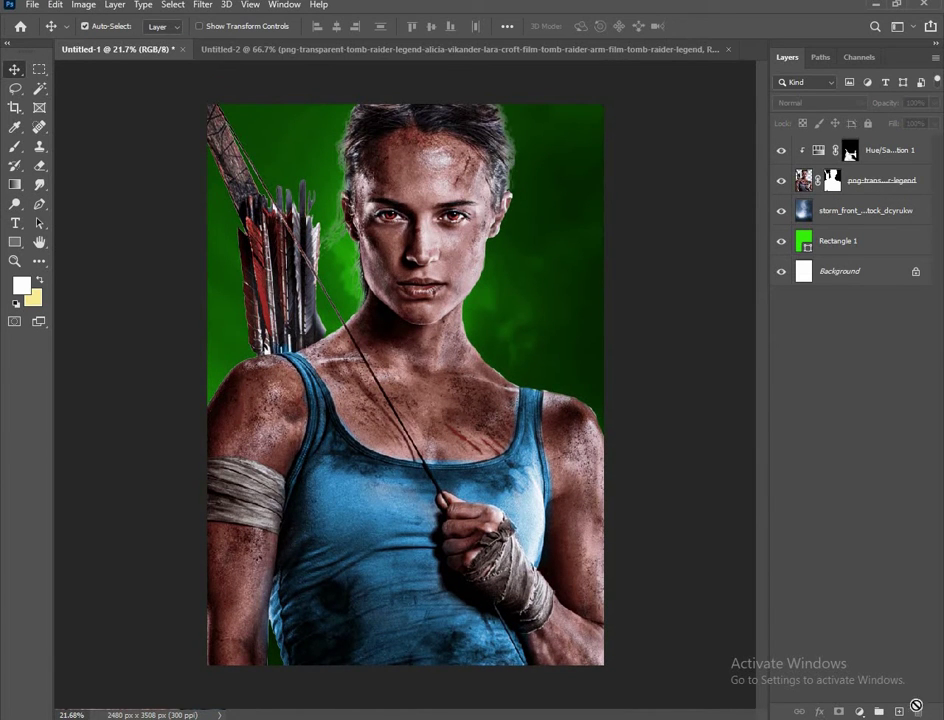
{"action": "left_click", "coordinate": [856, 253]}
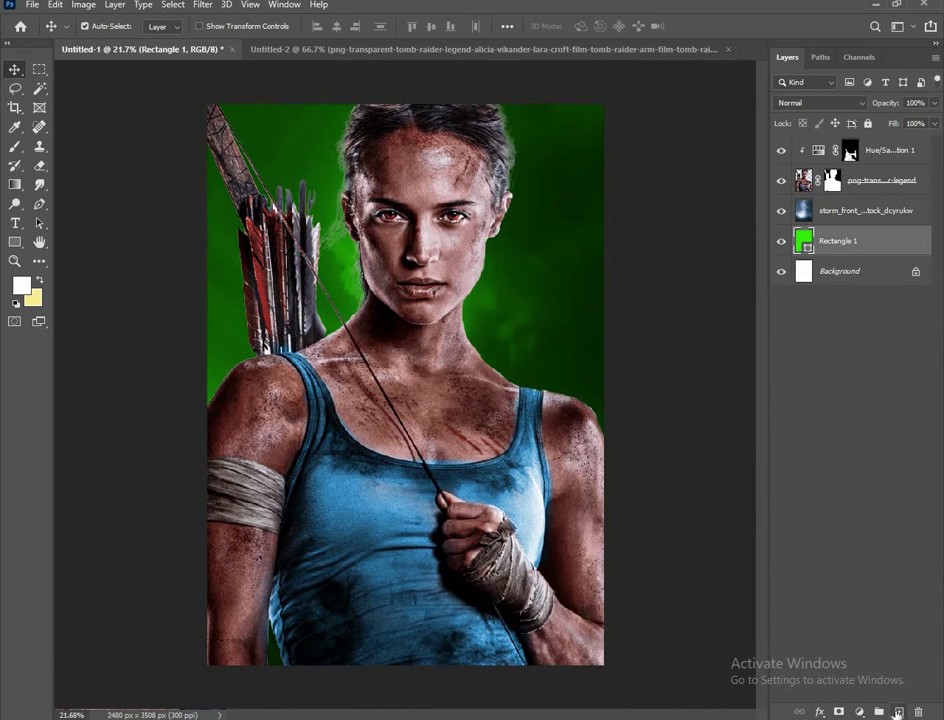
Add an empty layer and set up a pure green #00ff00 brush enlarged to 1200.
{"action": "left_click", "coordinate": [898, 712]}
{"action": "left_click", "coordinate": [15, 146]}
{"action": "left_click", "coordinate": [21, 285]}
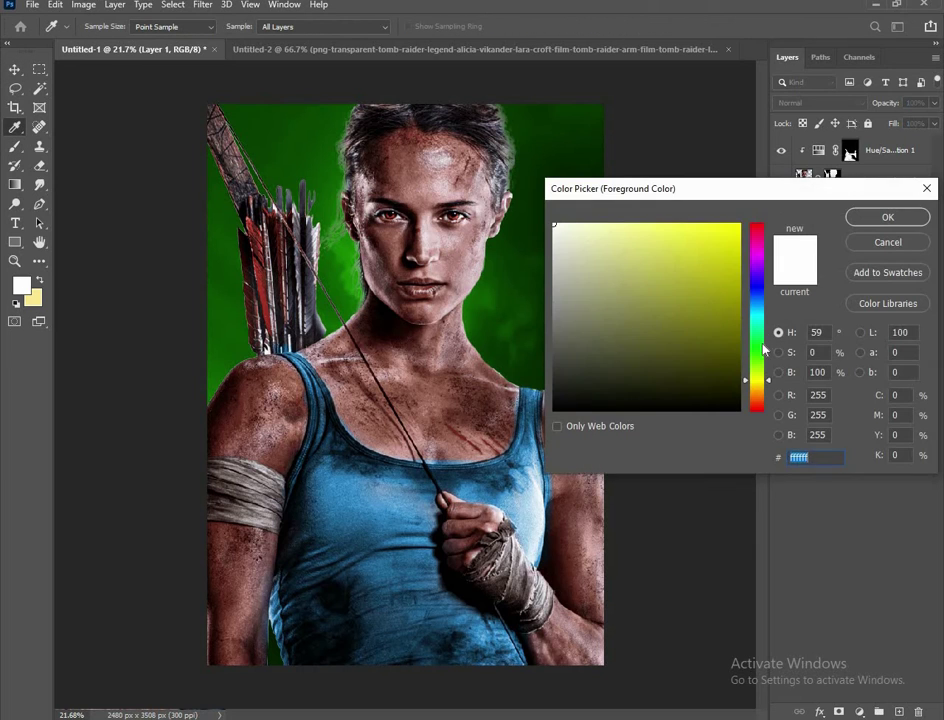
{"action": "left_click", "coordinate": [756, 348]}
{"action": "left_click", "coordinate": [740, 222]}
{"action": "left_click", "coordinate": [889, 217]}
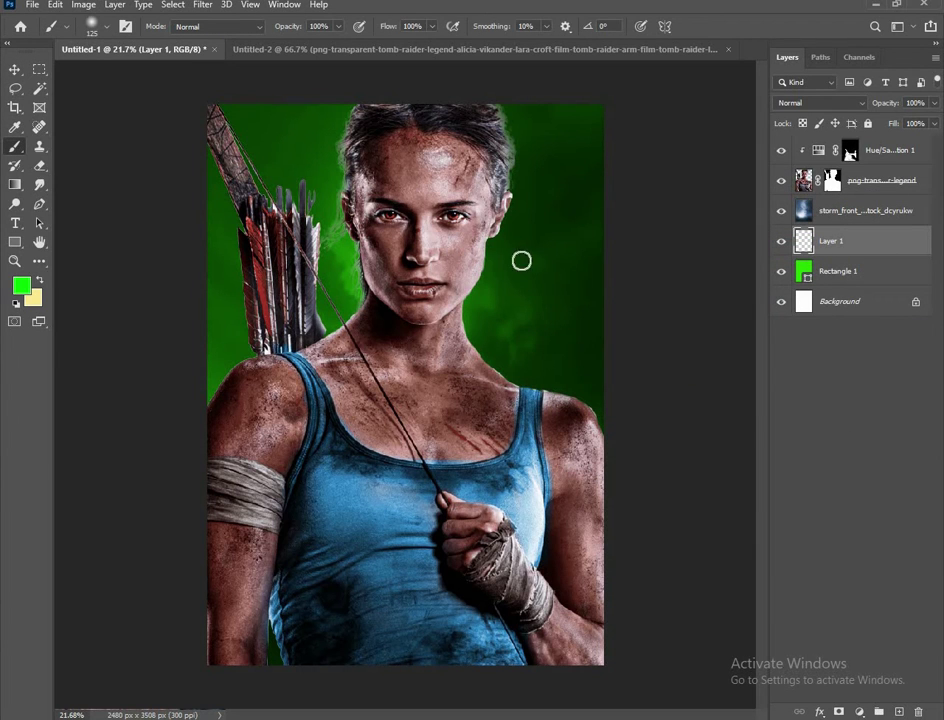
{"action": "key", "text": "bracketright"}
{"action": "key", "text": "bracketright"}
{"action": "key", "text": "bracketright"}
{"action": "key", "text": "alt+bracketleft"}
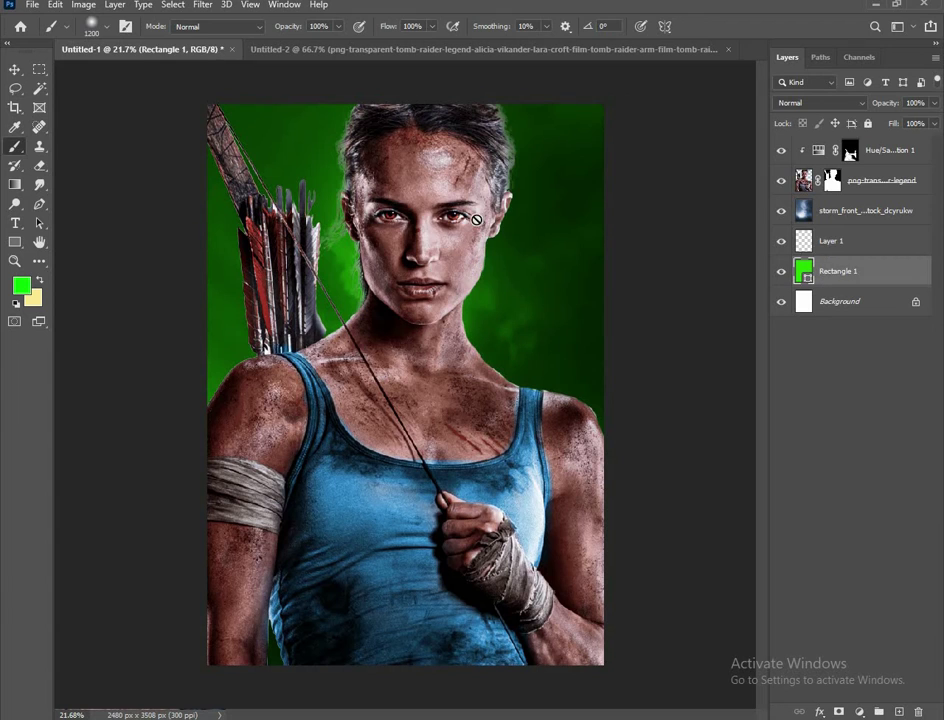
Rasterize Rectangle 1, delete the empty Layer 1, and set storm_front to Multiply.
{"action": "left_click", "coordinate": [402, 277]}
{"action": "left_click", "coordinate": [403, 273]}
{"action": "left_click", "coordinate": [840, 241]}
{"action": "key", "text": "Delete"}
{"action": "left_click", "coordinate": [820, 211]}
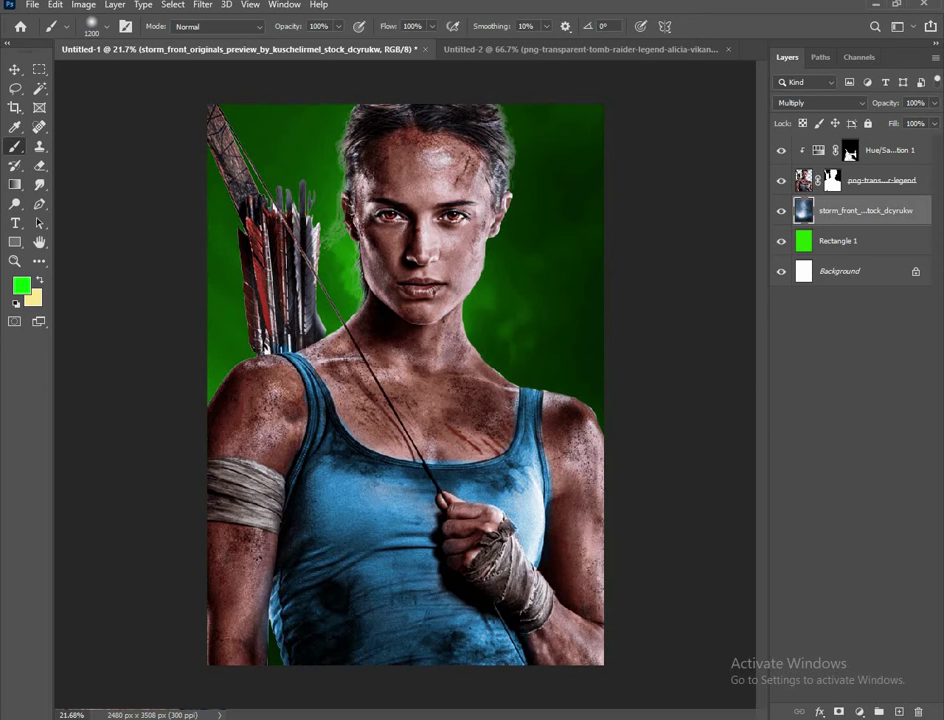
{"action": "key", "text": "shift+alt+m"}
Brush a bright green glow beside her head and return to the Move tool.
{"action": "left_click_drag", "start_coordinate": [555, 130], "coordinate": [535, 330]}
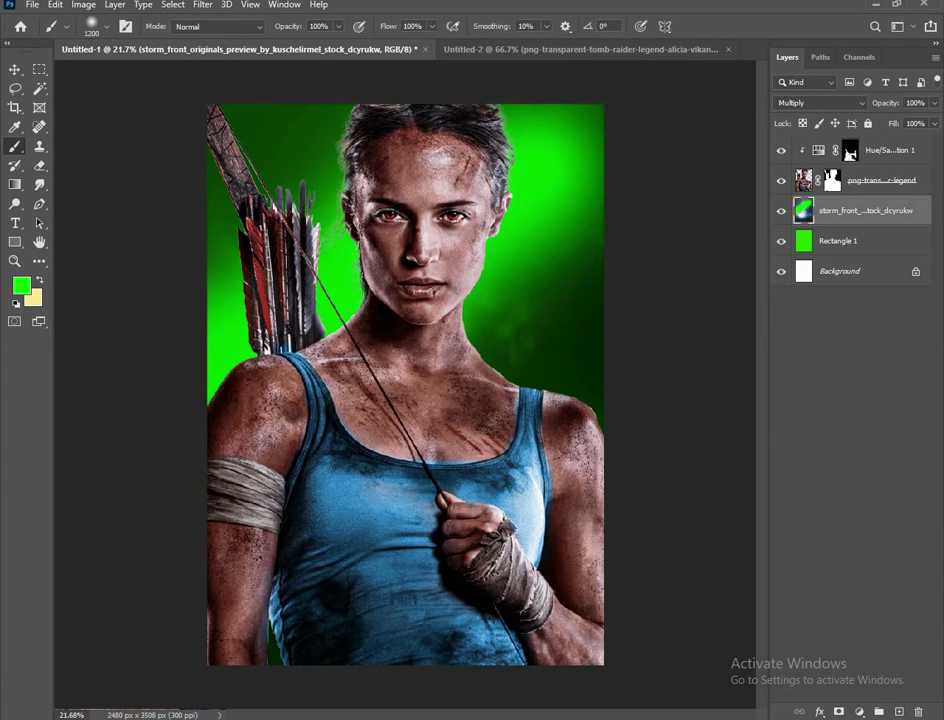
{"action": "scroll", "coordinate": [404, 390], "scroll_direction": "down", "scroll_amount": 1}
{"action": "left_click", "coordinate": [15, 69]}
{"action": "scroll", "coordinate": [400, 300], "scroll_direction": "down", "scroll_amount": 1}
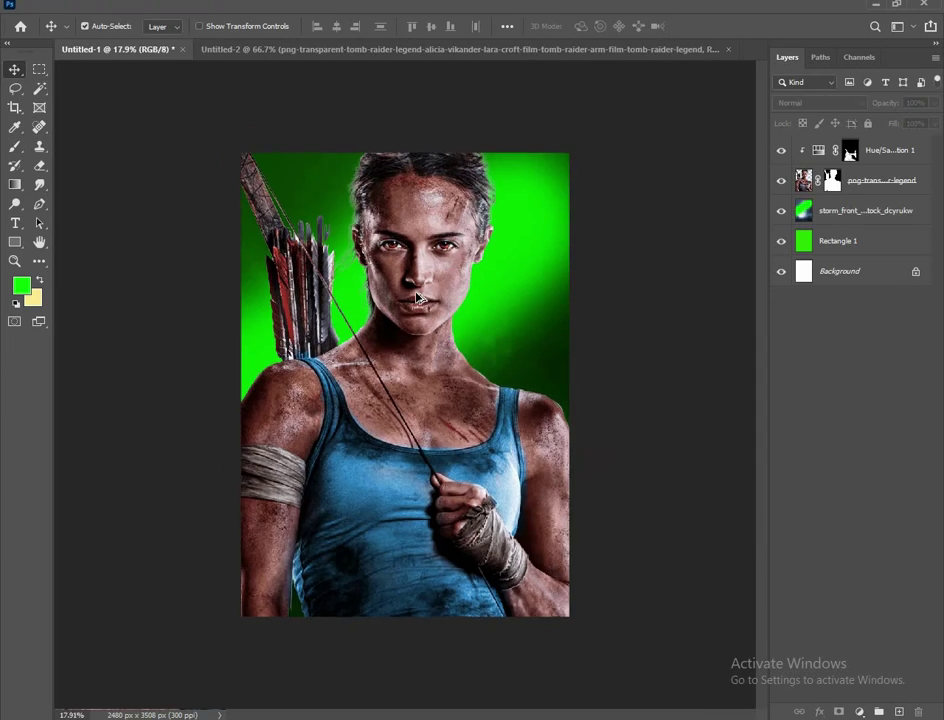
{"action": "scroll", "coordinate": [400, 250], "scroll_direction": "up", "scroll_amount": 2}
{"action": "scroll", "coordinate": [390, 200], "scroll_direction": "down", "scroll_amount": 1}
{"action": "scroll", "coordinate": [500, 210], "scroll_direction": "down", "scroll_amount": 1}
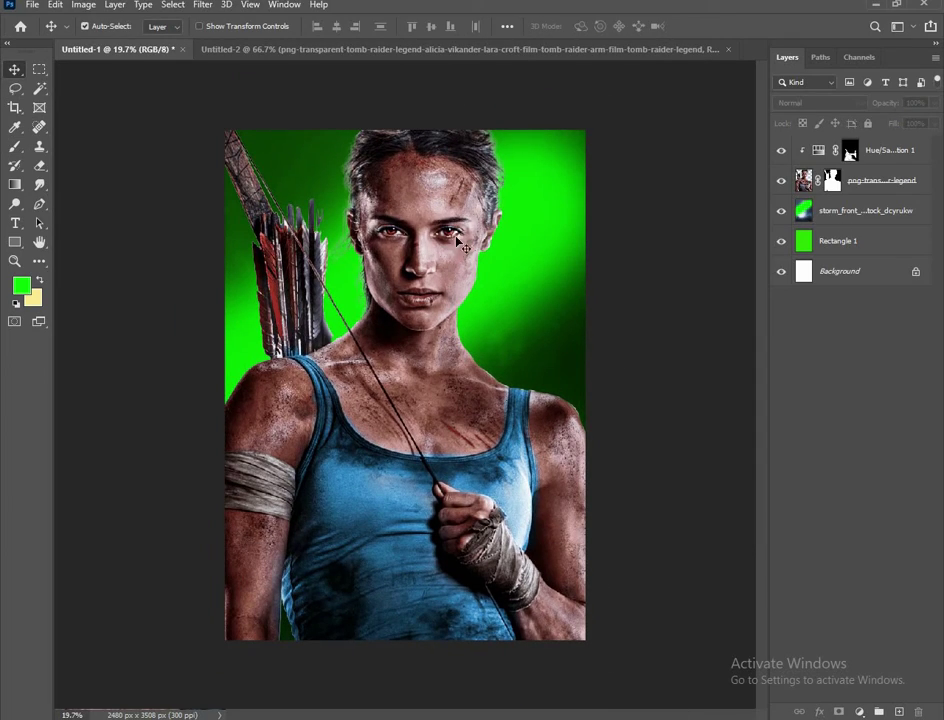
{"action": "key", "text": "alt+Tab"}
{"action": "scroll", "coordinate": [450, 400], "scroll_direction": "down", "scroll_amount": 5}
{"action": "scroll", "coordinate": [450, 500], "scroll_direction": "down", "scroll_amount": 3}
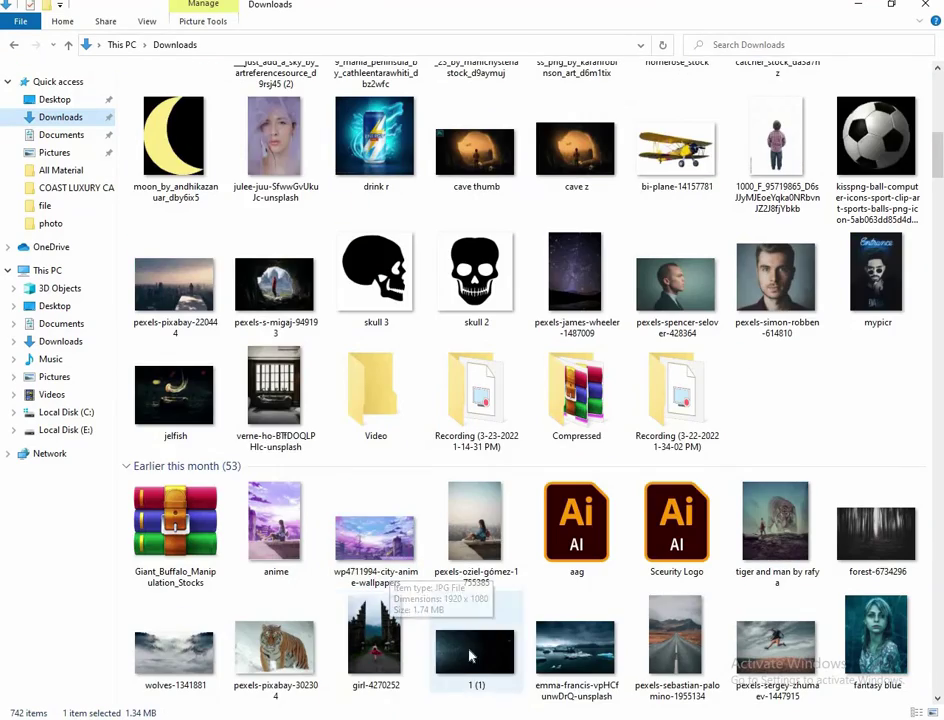
{"action": "left_click_drag", "start_coordinate": [453, 632], "coordinate": [436, 508]}
{"action": "left_click_drag", "start_coordinate": [560, 423], "coordinate": [632, 388]}
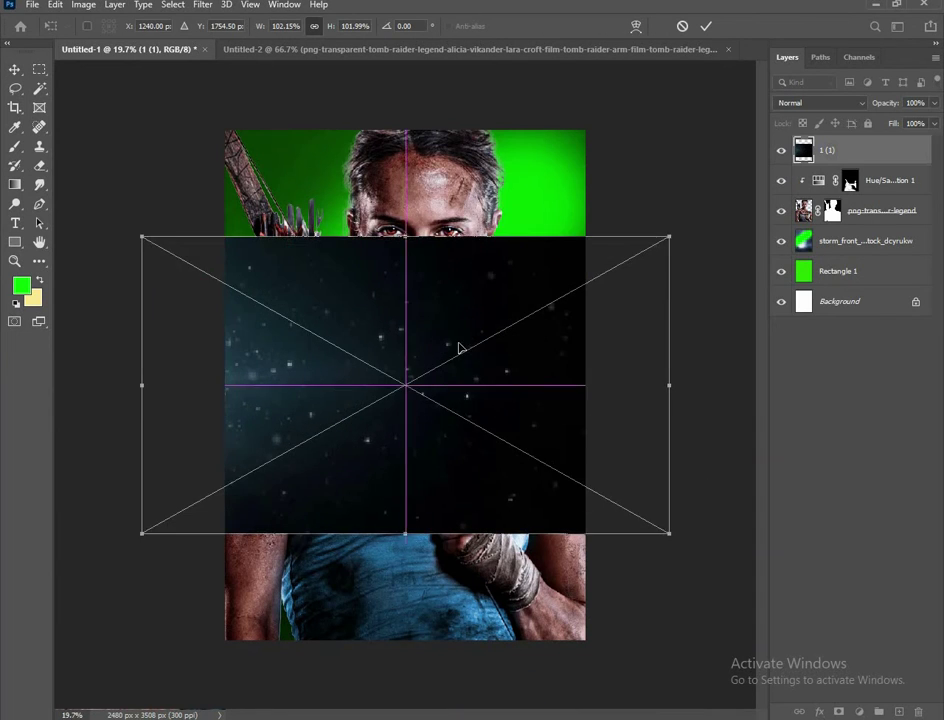
{"action": "left_click_drag", "start_coordinate": [457, 343], "coordinate": [500, 315]}
{"action": "left_click", "coordinate": [705, 26]}
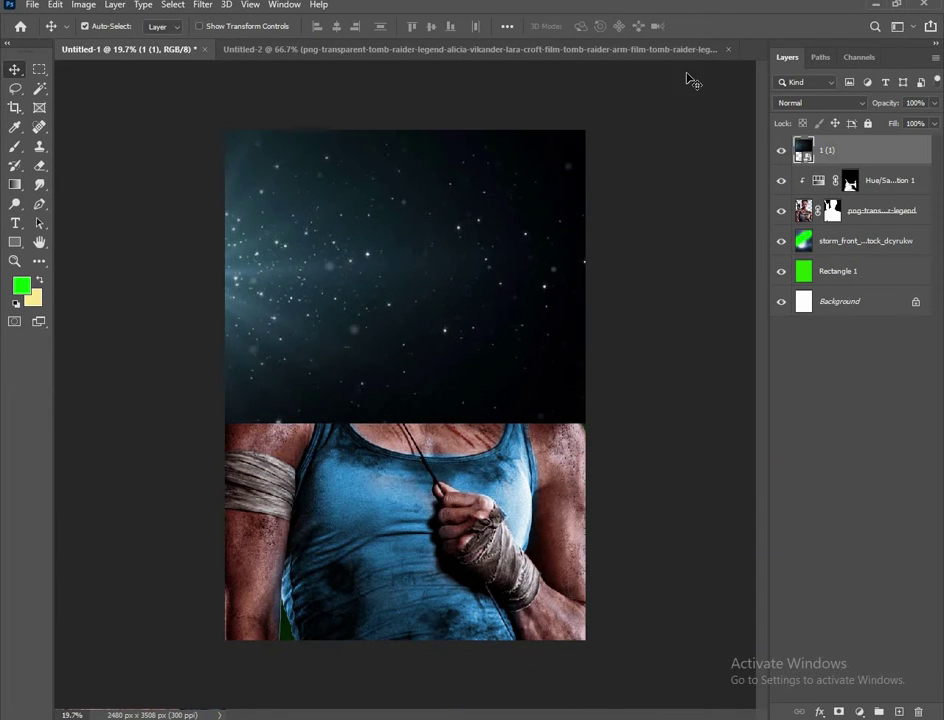
{"action": "left_click", "coordinate": [820, 103]}
{"action": "left_click", "coordinate": [796, 237]}
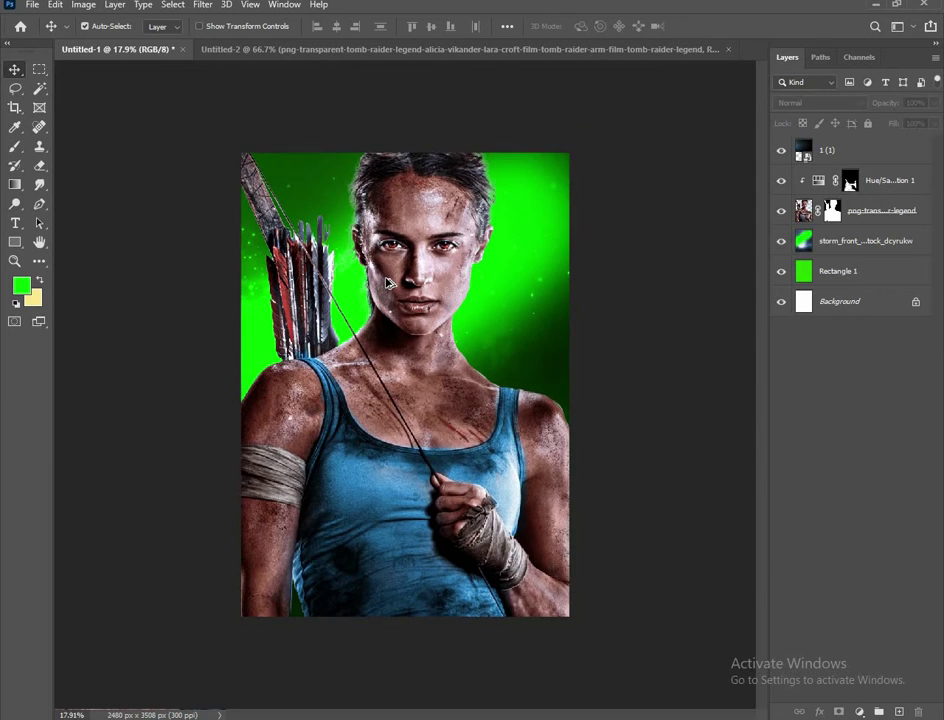
{"action": "scroll", "coordinate": [381, 233], "scroll_direction": "up", "scroll_amount": 1}
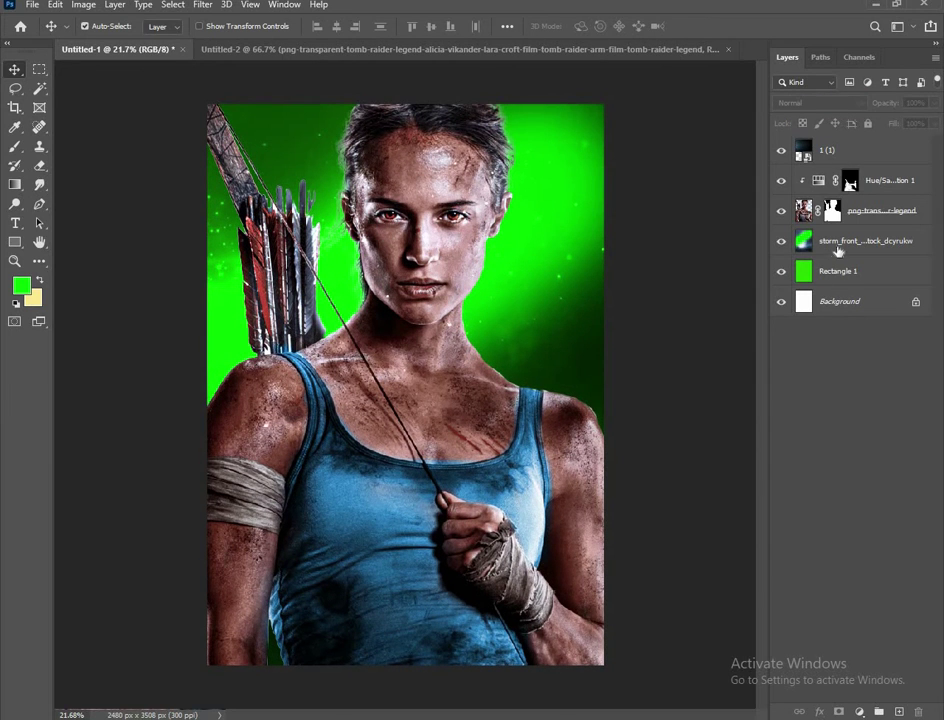
{"action": "left_click_drag", "start_coordinate": [565, 287], "coordinate": [557, 535]}
{"action": "scroll", "coordinate": [468, 276], "scroll_direction": "down", "scroll_amount": 1}
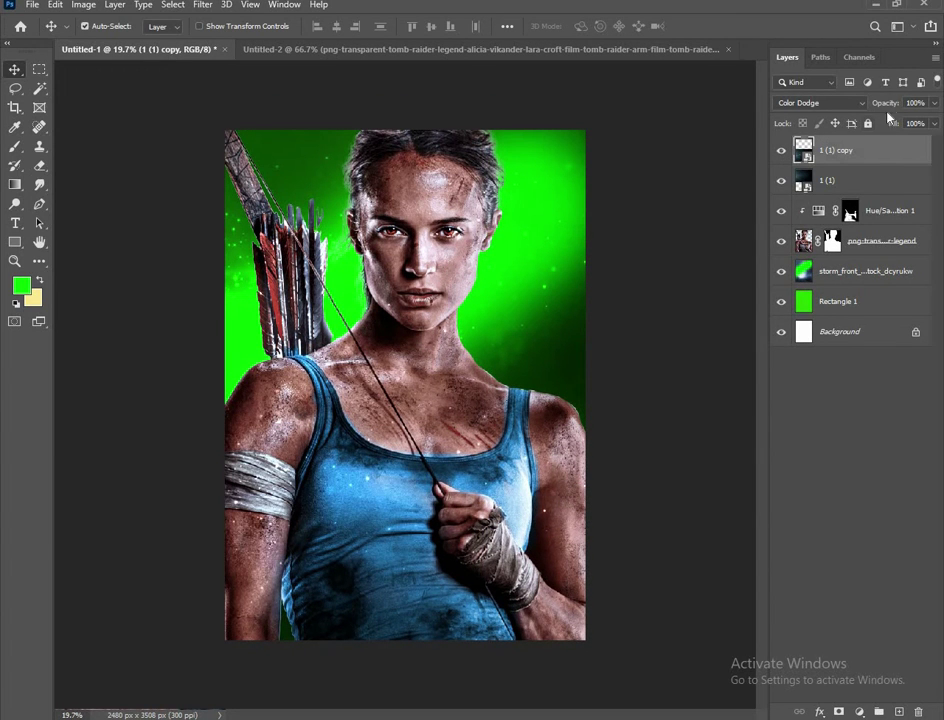
{"action": "key", "text": "4"}
{"action": "key", "text": "2"}
{"action": "left_click", "coordinate": [425, 207]}
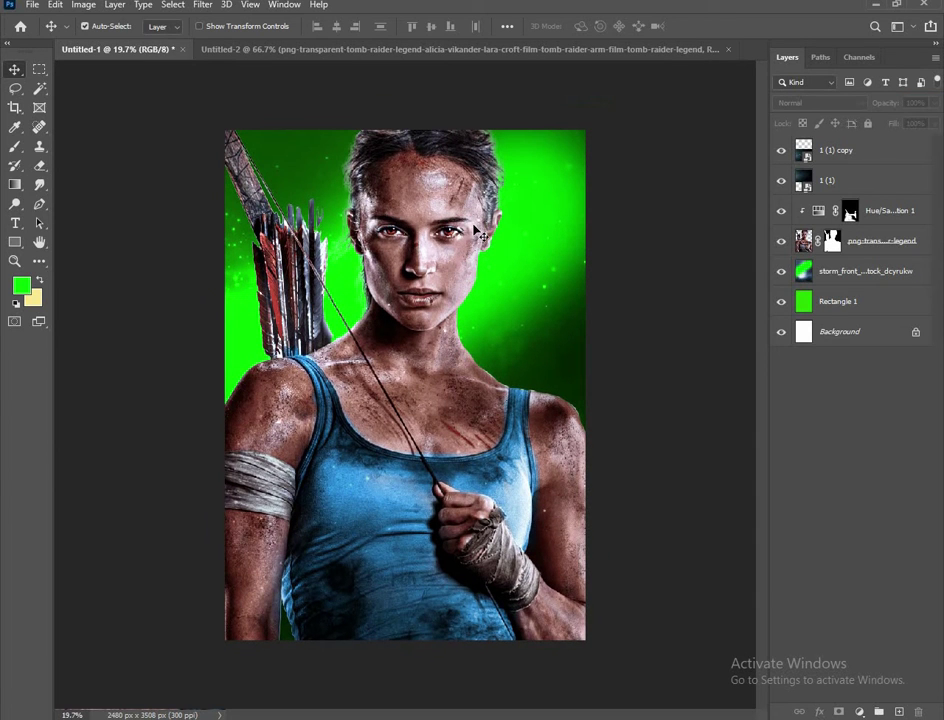
Dodge the woman's photo around the arrow tips with a 400 px brush.
{"action": "scroll", "coordinate": [452, 203], "scroll_direction": "up", "scroll_amount": 1}
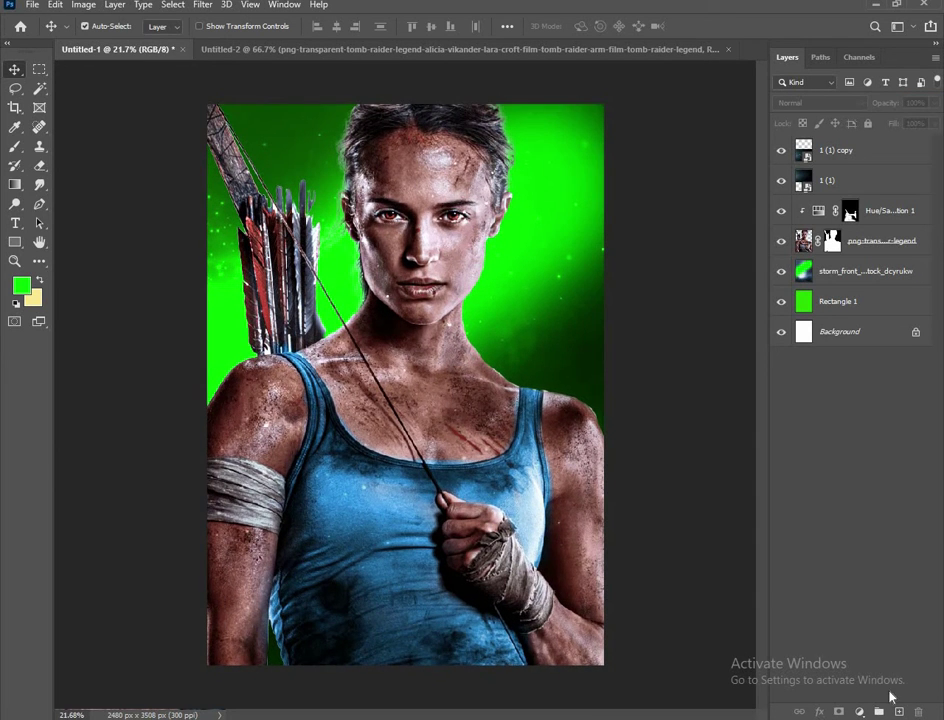
{"action": "left_click", "coordinate": [811, 243]}
{"action": "key", "text": "o"}
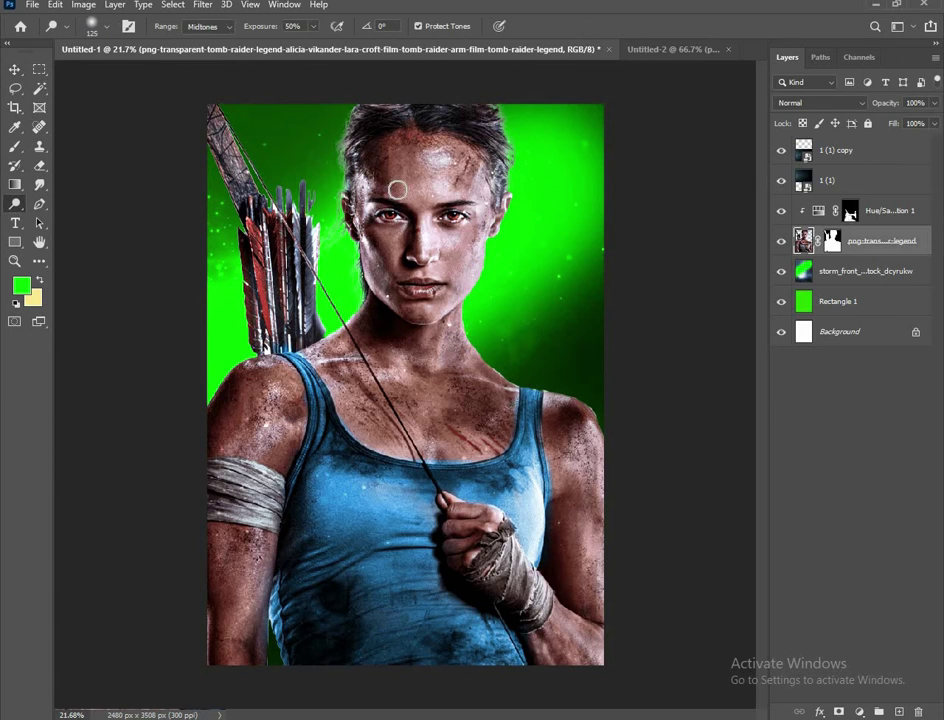
{"action": "key", "text": "bracketright"}
{"action": "key", "text": "bracketright"}
{"action": "key", "text": "bracketright"}
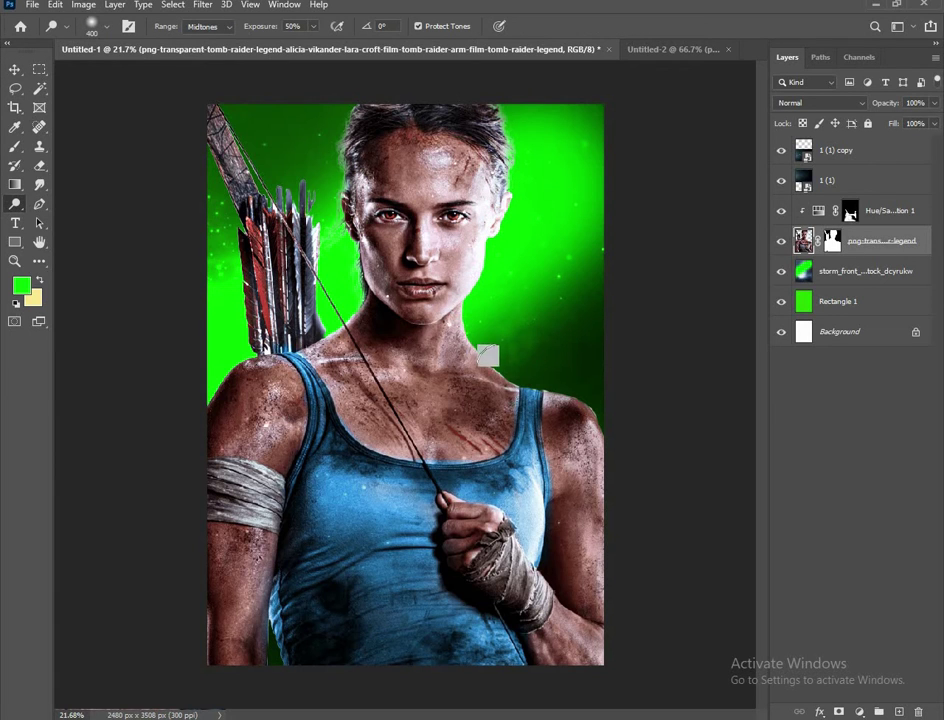
{"action": "left_click_drag", "start_coordinate": [255, 215], "coordinate": [331, 292]}
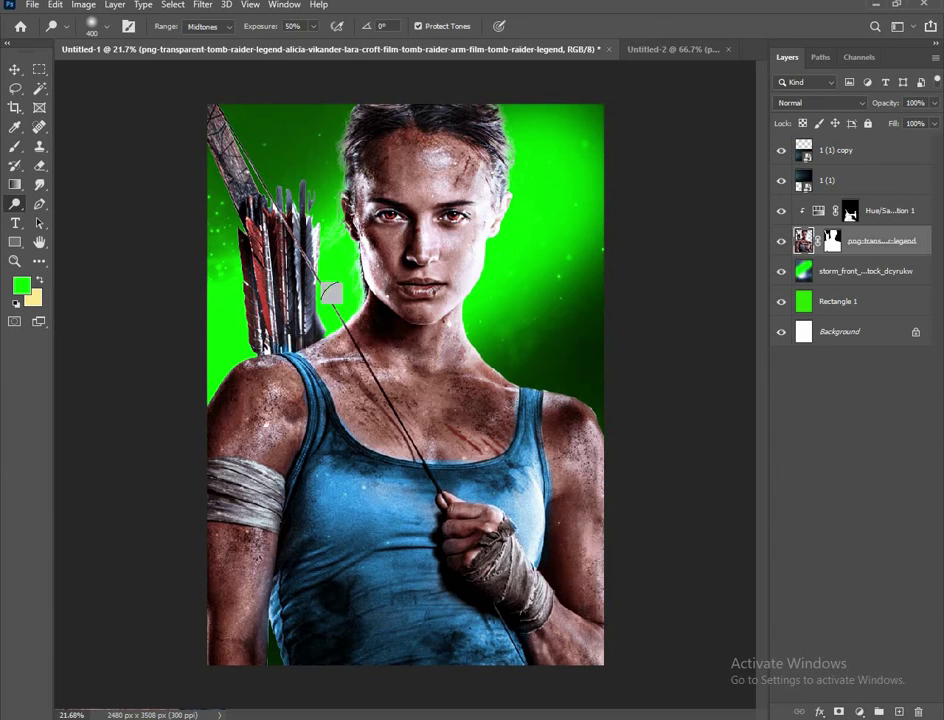
Add a new empty Layer 1 at the very top of the layer stack.
{"action": "scroll", "coordinate": [459, 270], "scroll_direction": "down", "scroll_amount": 1}
{"action": "scroll", "coordinate": [520, 240], "scroll_direction": "up", "scroll_amount": 1}
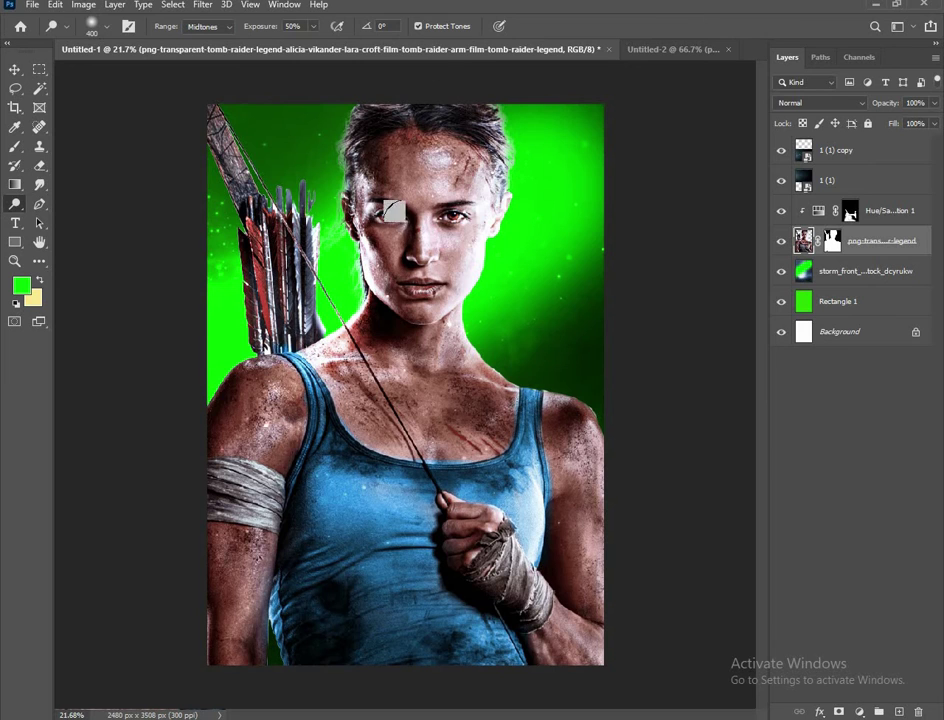
{"action": "scroll", "coordinate": [400, 380], "scroll_direction": "down", "scroll_amount": 1}
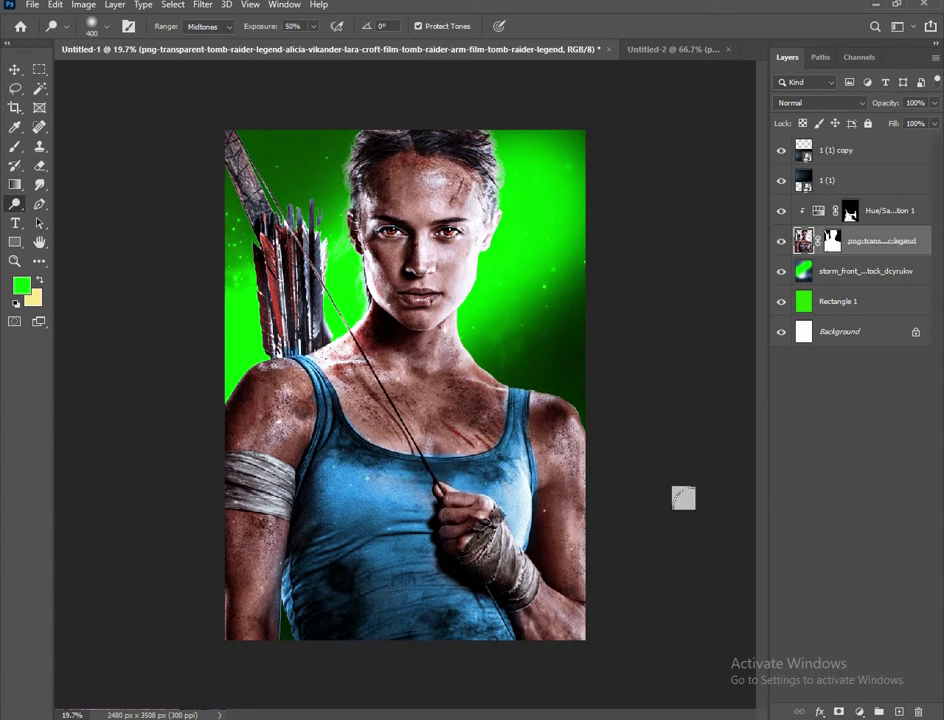
{"action": "key", "text": "ctrl+shift+alt+n"}
{"action": "key", "text": "ctrl+shift+bracketright"}
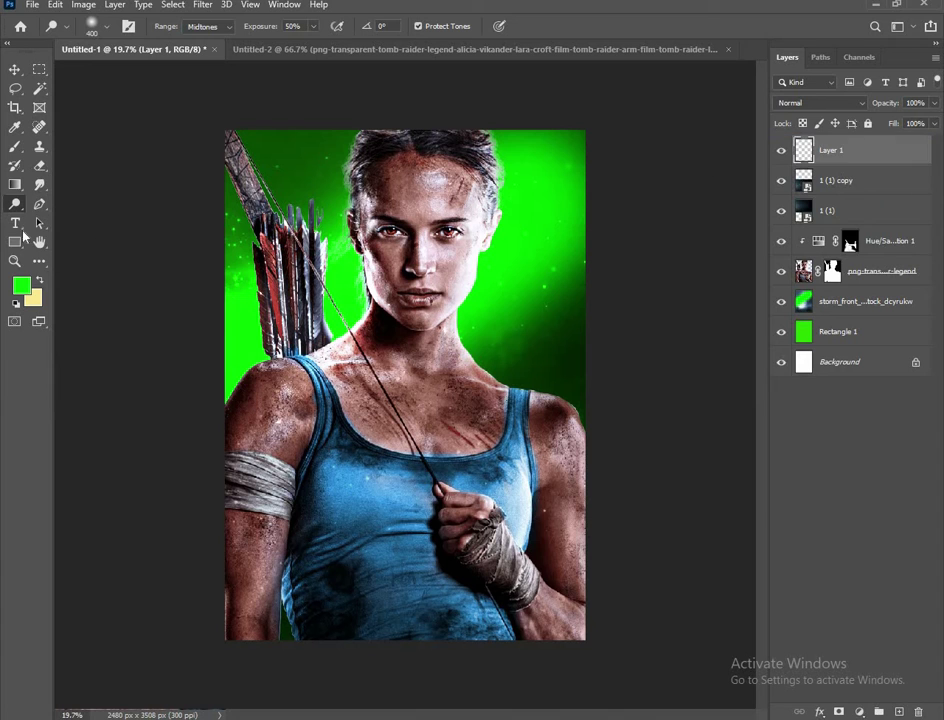
Sample green 00db00 as foreground and set Layer 1 to Color Dodge.
{"action": "left_click", "coordinate": [15, 127]}
{"action": "left_click", "coordinate": [21, 286]}
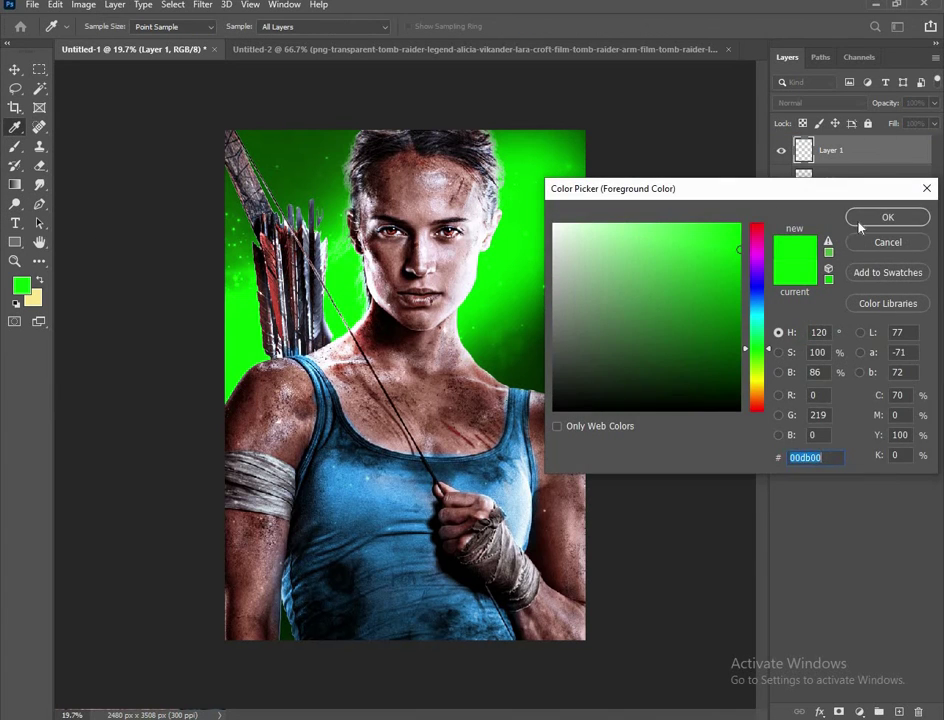
{"action": "left_click", "coordinate": [887, 217]}
{"action": "key", "text": "b"}
{"action": "left_click", "coordinate": [810, 103]}
{"action": "left_click", "coordinate": [796, 238]}
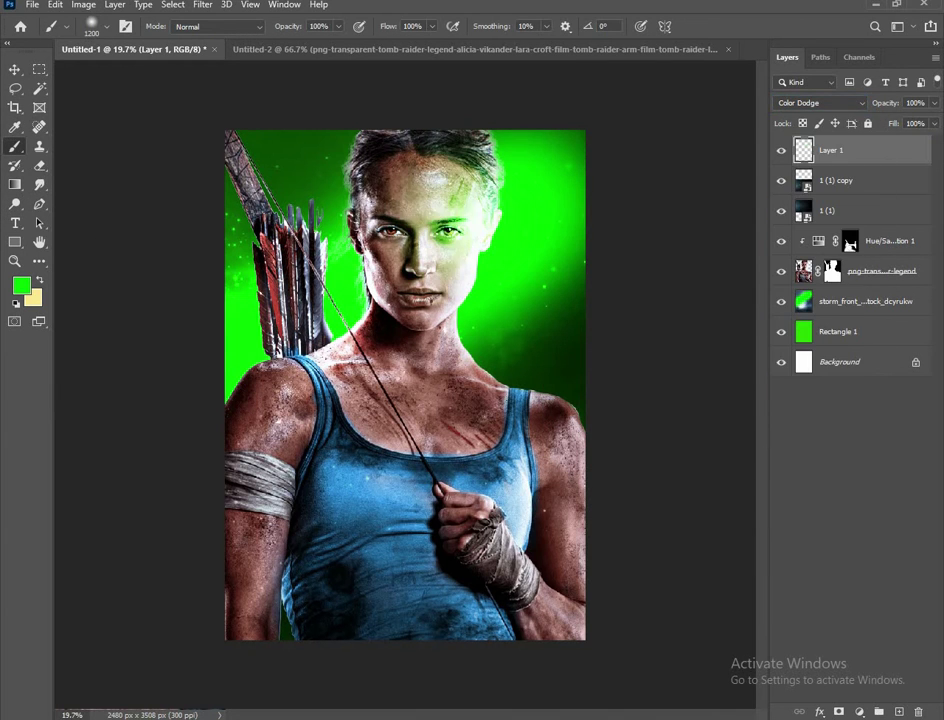
Paint the green glow over her neck and face, repositioning it over the face.
{"action": "mouse_move", "coordinate": [472, 290]}
{"action": "left_mouse_down"}
{"action": "mouse_move", "coordinate": [455, 318]}
{"action": "mouse_move", "coordinate": [500, 377]}
{"action": "left_mouse_up"}
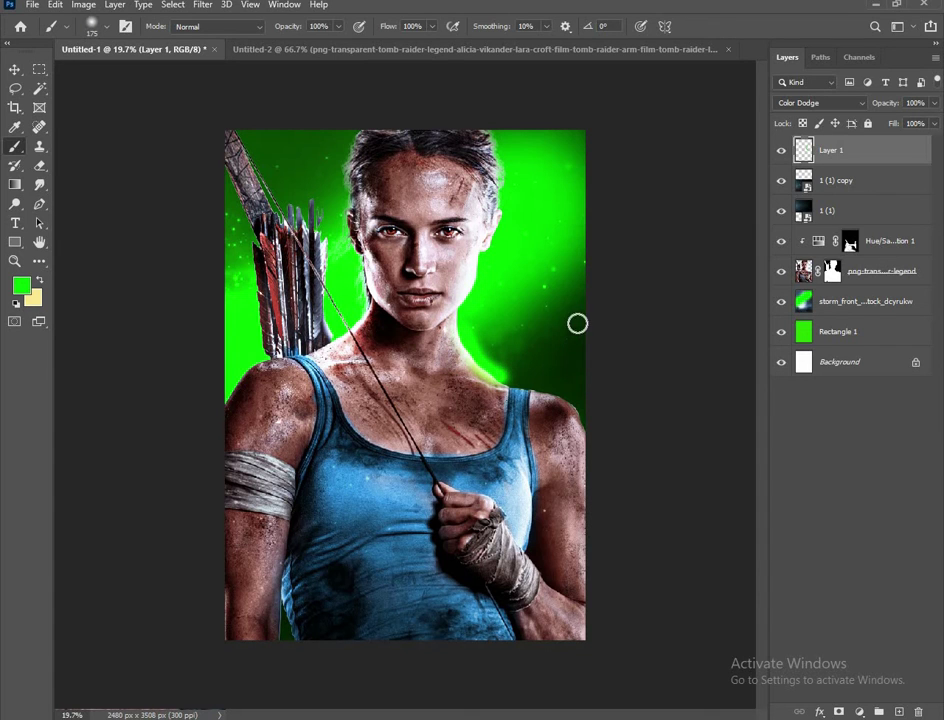
{"action": "scroll", "coordinate": [320, 228], "scroll_direction": "up", "scroll_amount": 3}
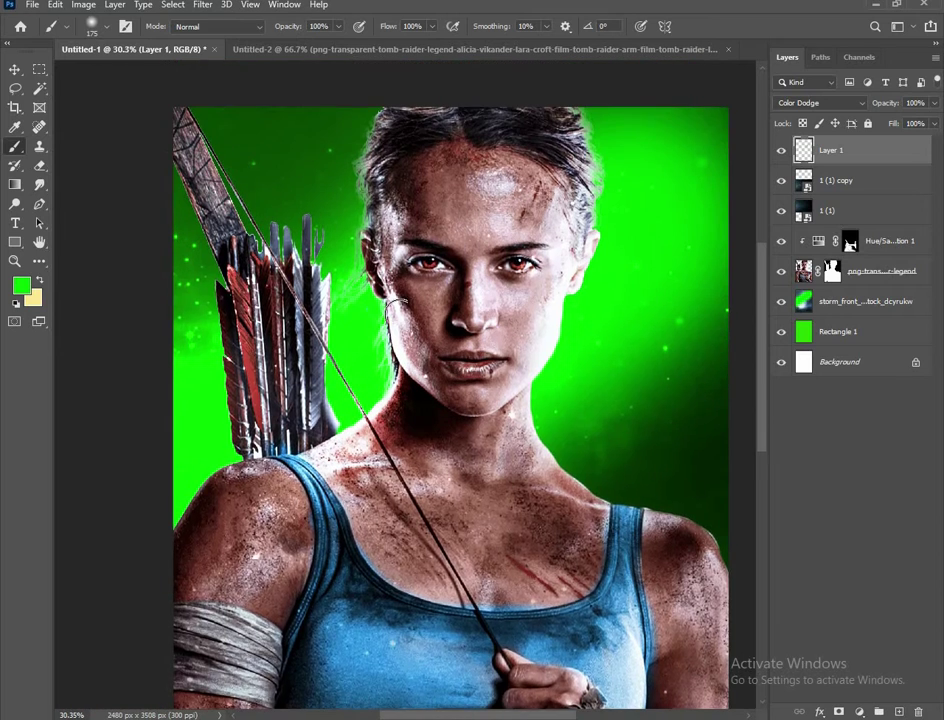
{"action": "left_click", "coordinate": [350, 232]}
{"action": "scroll", "coordinate": [346, 232], "scroll_direction": "down", "scroll_amount": 3}
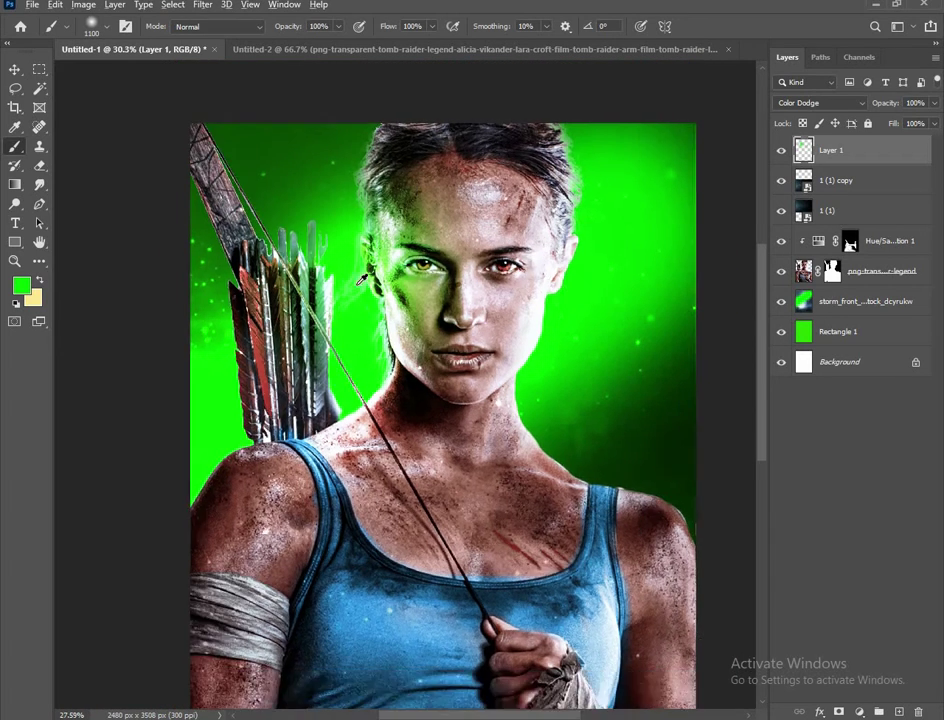
{"action": "left_click", "coordinate": [15, 69]}
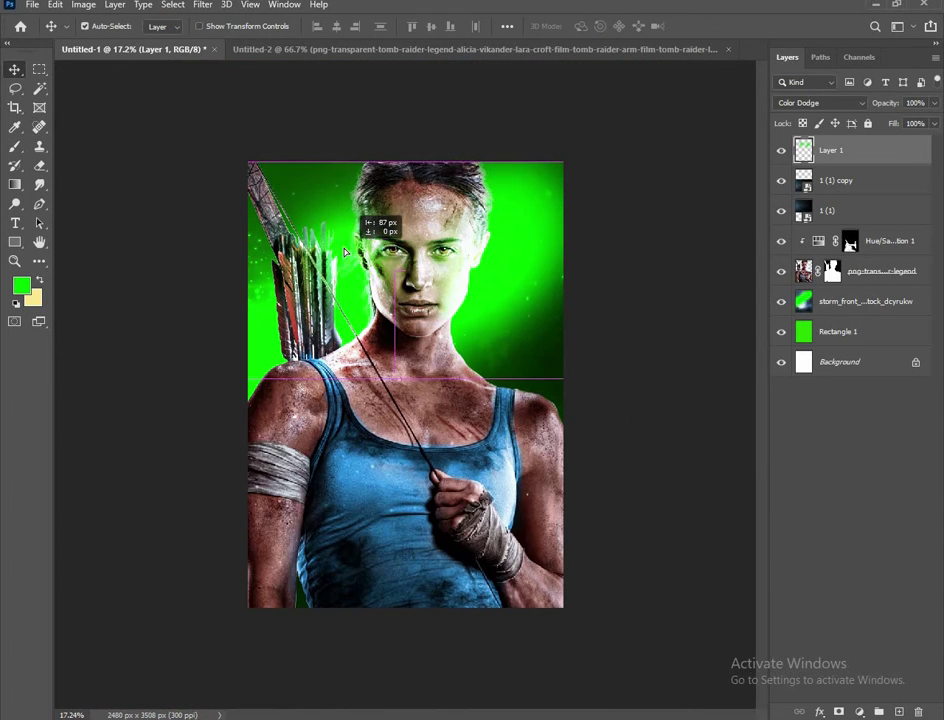
{"action": "mouse_move", "coordinate": [400, 250]}
{"action": "left_mouse_down"}
{"action": "mouse_move", "coordinate": [343, 256]}
{"action": "mouse_move", "coordinate": [395, 272]}
{"action": "left_mouse_up"}
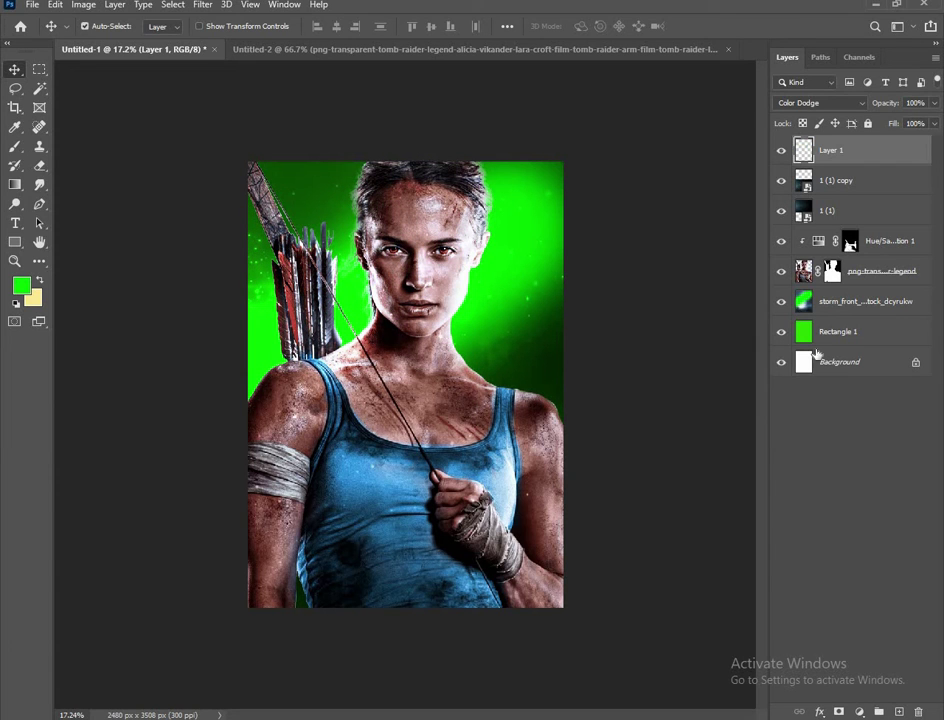
{"action": "left_click", "coordinate": [14, 148]}
{"action": "left_click_drag", "start_coordinate": [350, 190], "coordinate": [405, 255]}
{"action": "key", "text": "v"}
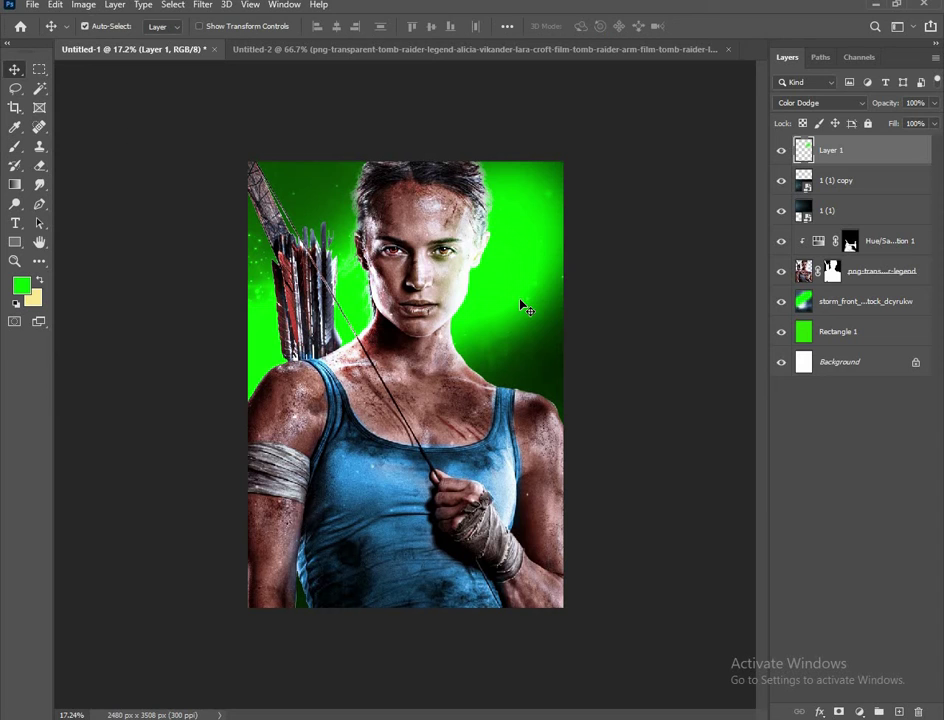
{"action": "mouse_move", "coordinate": [520, 307]}
{"action": "left_mouse_down"}
{"action": "mouse_move", "coordinate": [336, 313]}
{"action": "mouse_move", "coordinate": [383, 302]}
{"action": "mouse_move", "coordinate": [330, 218]}
{"action": "left_mouse_up"}
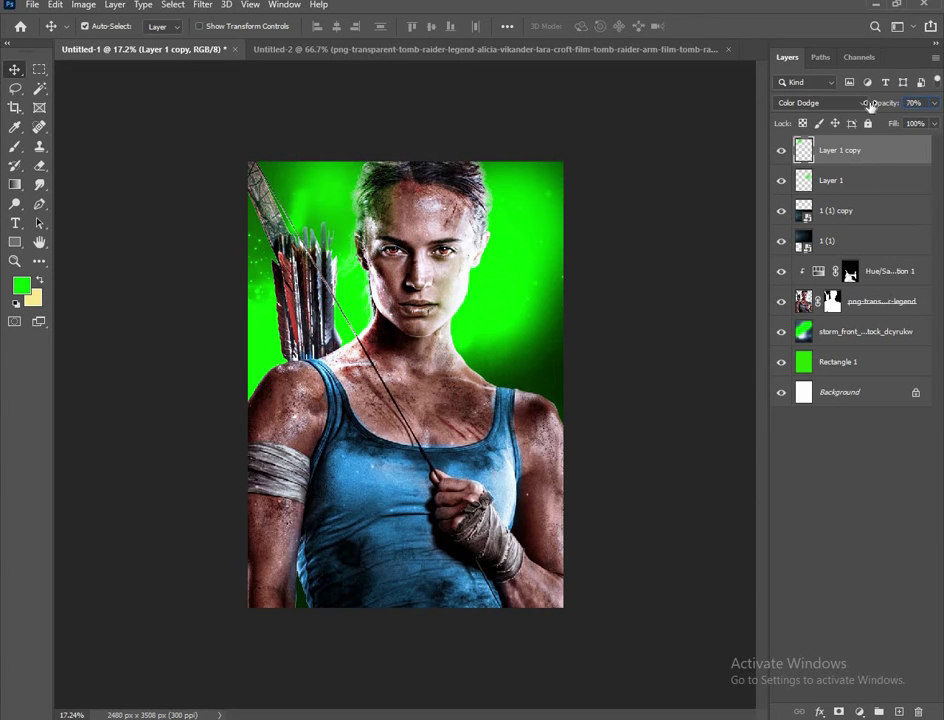
Lower Layer 1 copy's opacity to 49% to soften the green glow.
{"action": "left_click_drag", "start_coordinate": [870, 103], "coordinate": [860, 104]}
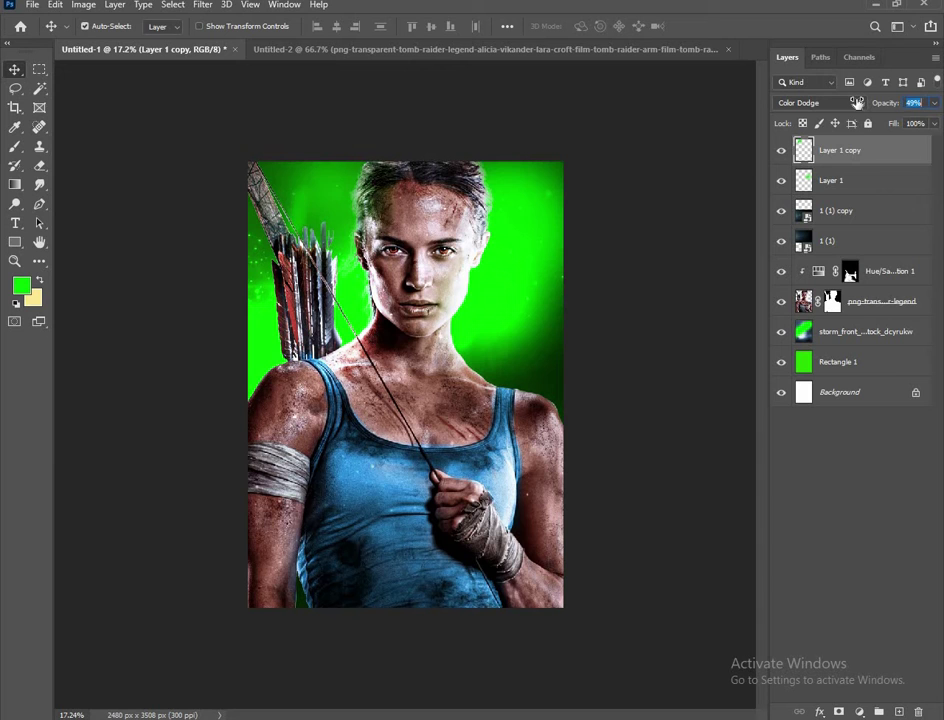
{"action": "left_click", "coordinate": [742, 167]}
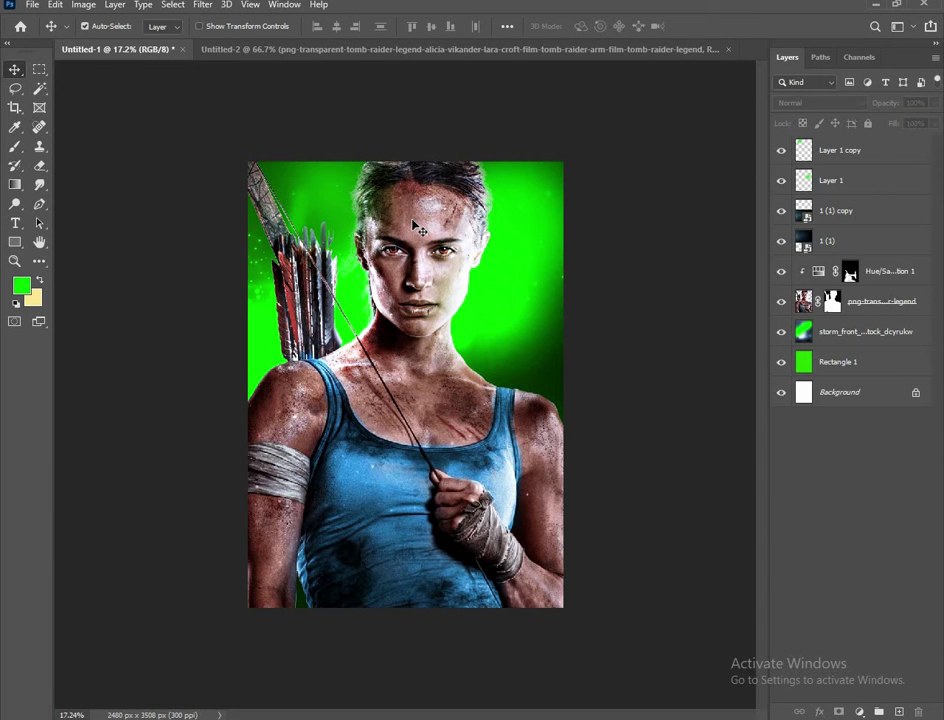
{"action": "key", "text": "ctrl+plus"}
{"action": "key", "text": "ctrl+plus"}
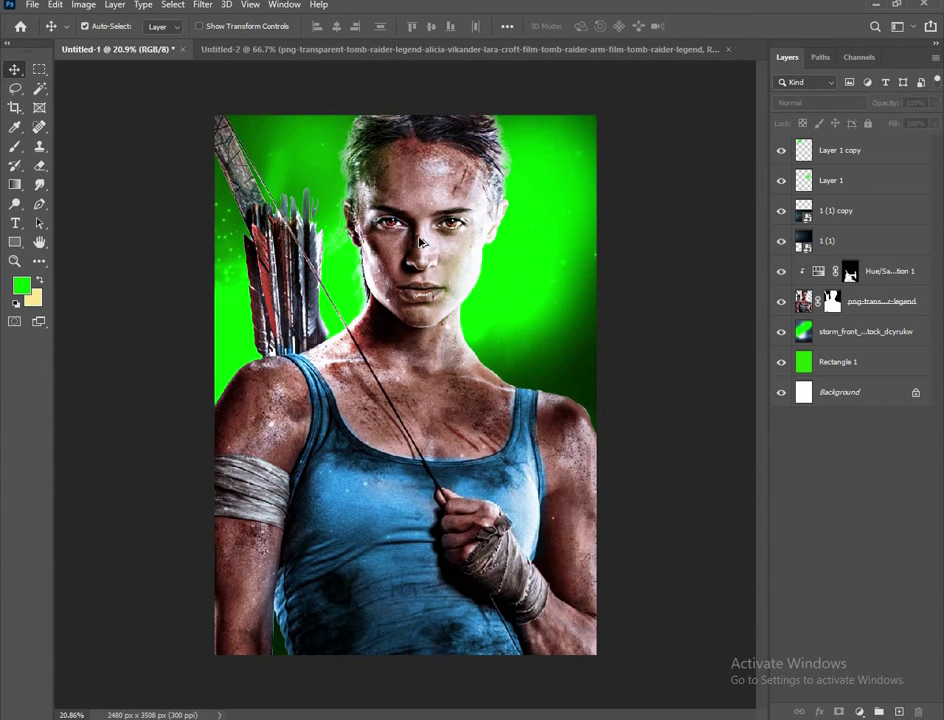
Dodge the eyes, nose and forehead on layer 1 (1), then select the woman's layer.
{"action": "left_click", "coordinate": [428, 262]}
{"action": "key", "text": "o"}
{"action": "left_click_drag", "start_coordinate": [438, 272], "coordinate": [410, 220]}
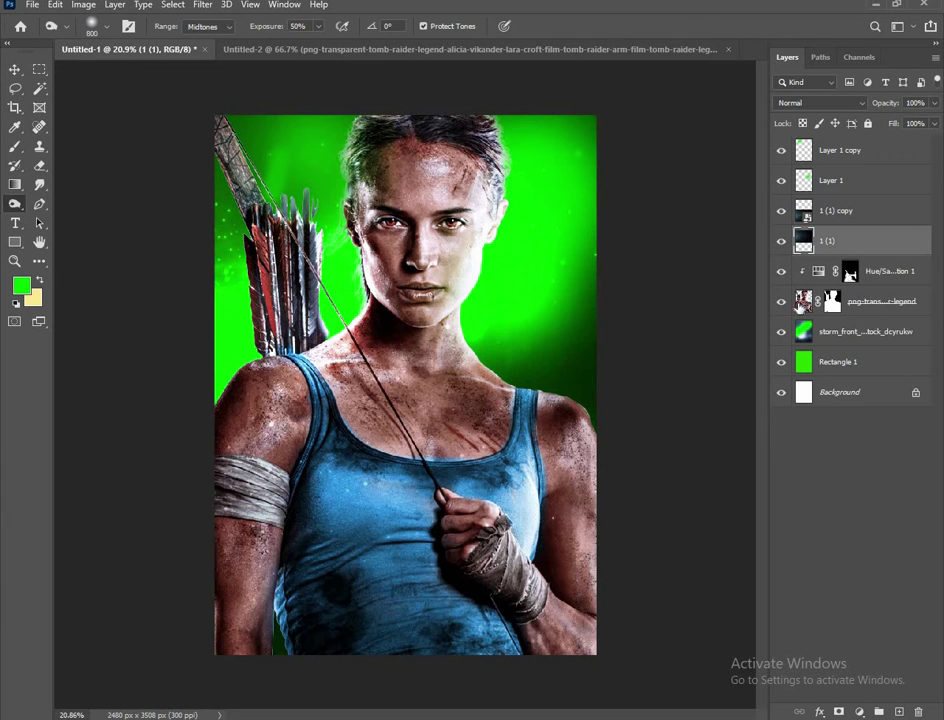
{"action": "left_click", "coordinate": [800, 302]}
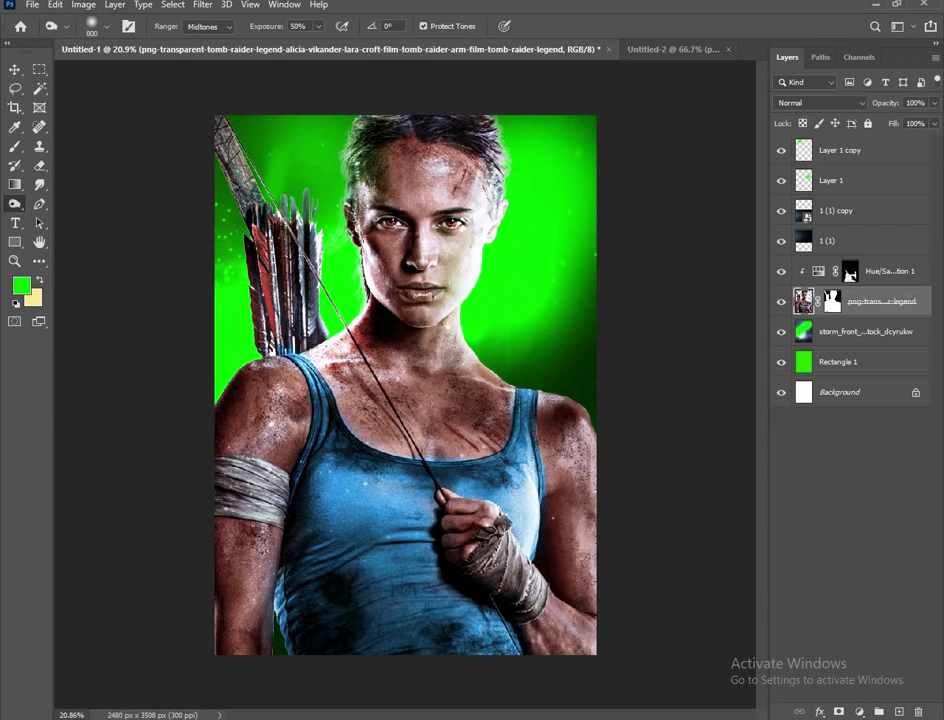
{"action": "scroll", "coordinate": [399, 370], "scroll_direction": "down", "scroll_amount": 1}
{"action": "scroll", "coordinate": [399, 370], "scroll_direction": "up", "scroll_amount": 1}
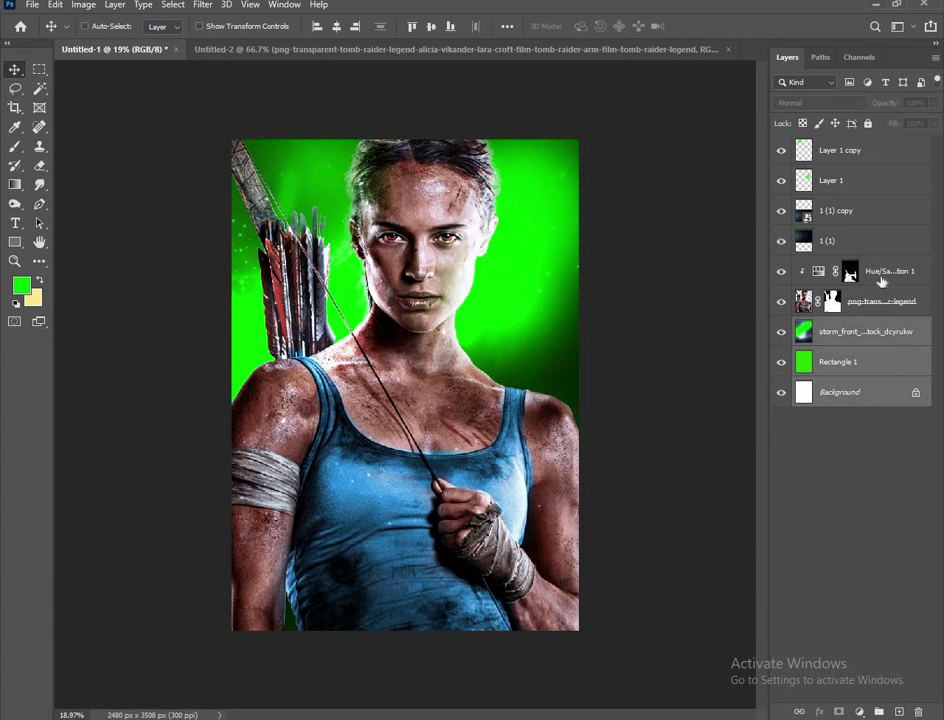
Convert all the poster layers into a single smart object.
{"action": "left_click", "coordinate": [840, 150], "text": "shift"}
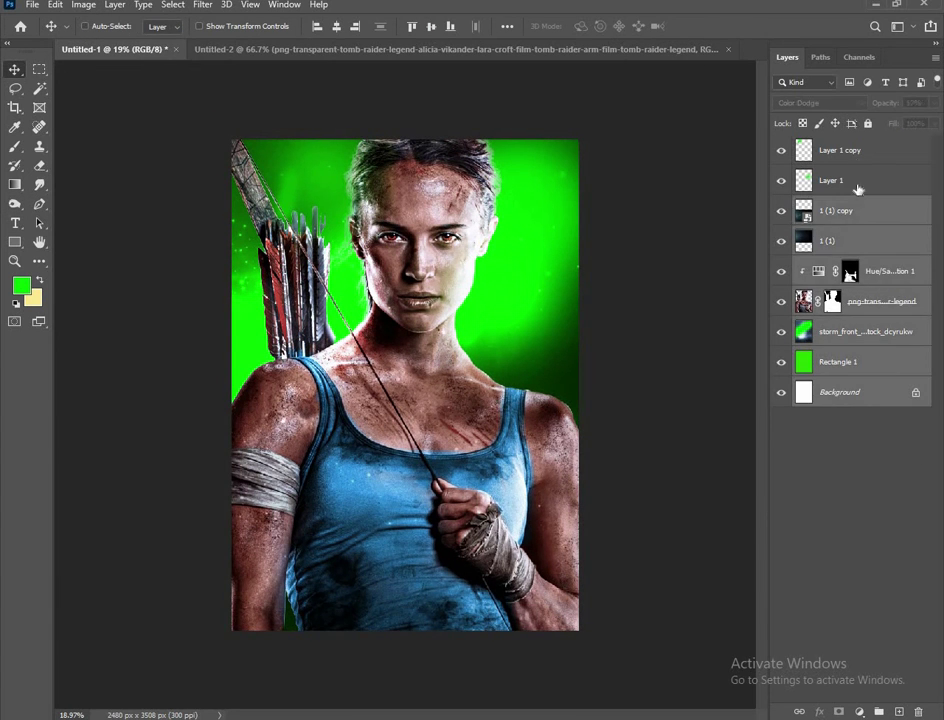
{"action": "right_click", "coordinate": [855, 190]}
{"action": "left_click", "coordinate": [662, 297]}
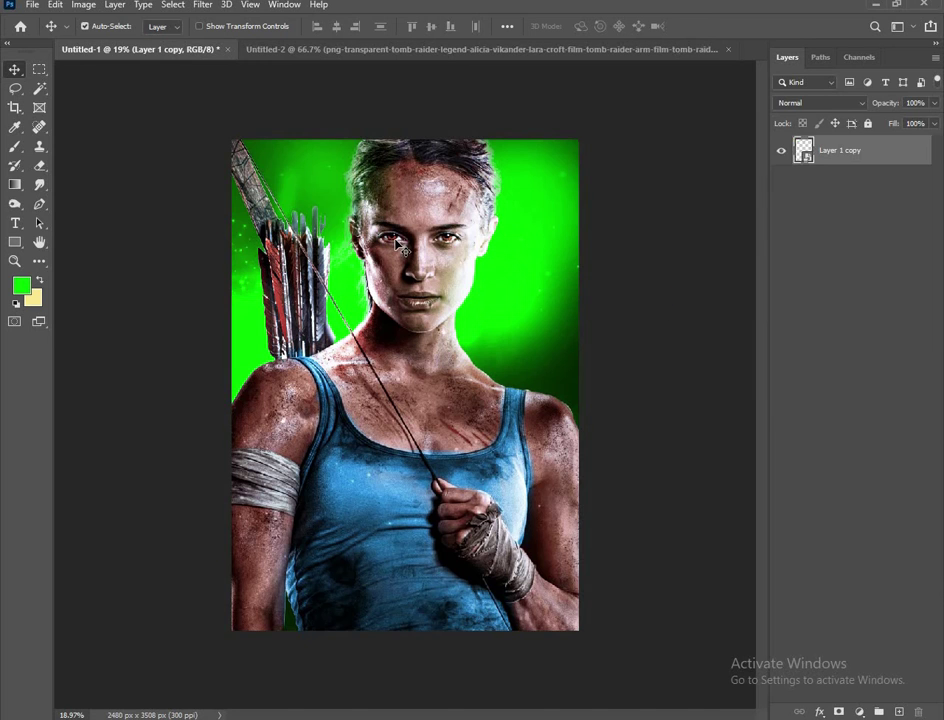
Add a Color Lookup grade using TensionGreen.3DL and drag in the starry particle image.
{"action": "left_click", "coordinate": [858, 713]}
{"action": "left_click", "coordinate": [866, 630]}
{"action": "left_click", "coordinate": [728, 245]}
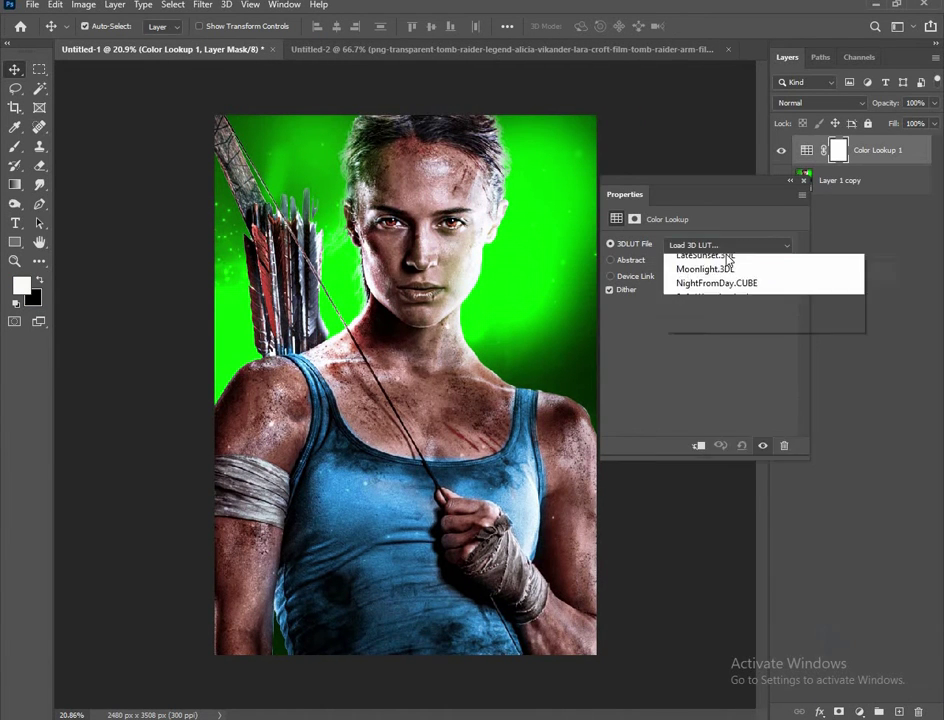
{"action": "left_click", "coordinate": [722, 668]}
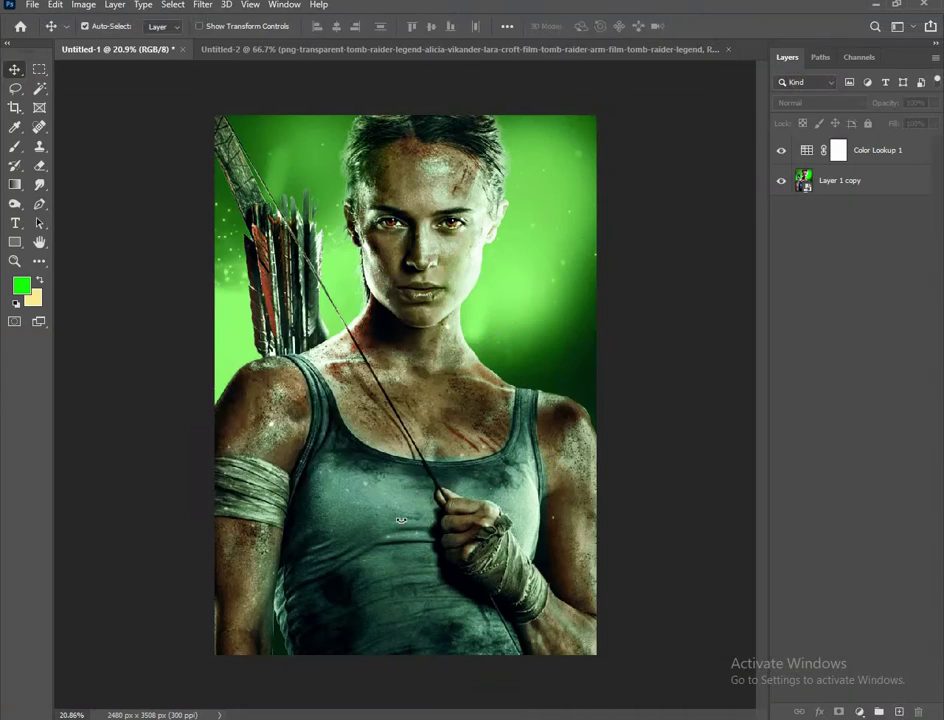
{"action": "left_click_drag", "start_coordinate": [472, 628], "coordinate": [405, 380]}
Scale the starry image to cover the canvas and blend it in Color Dodge.
{"action": "left_click_drag", "start_coordinate": [820, 351], "coordinate": [665, 350]}
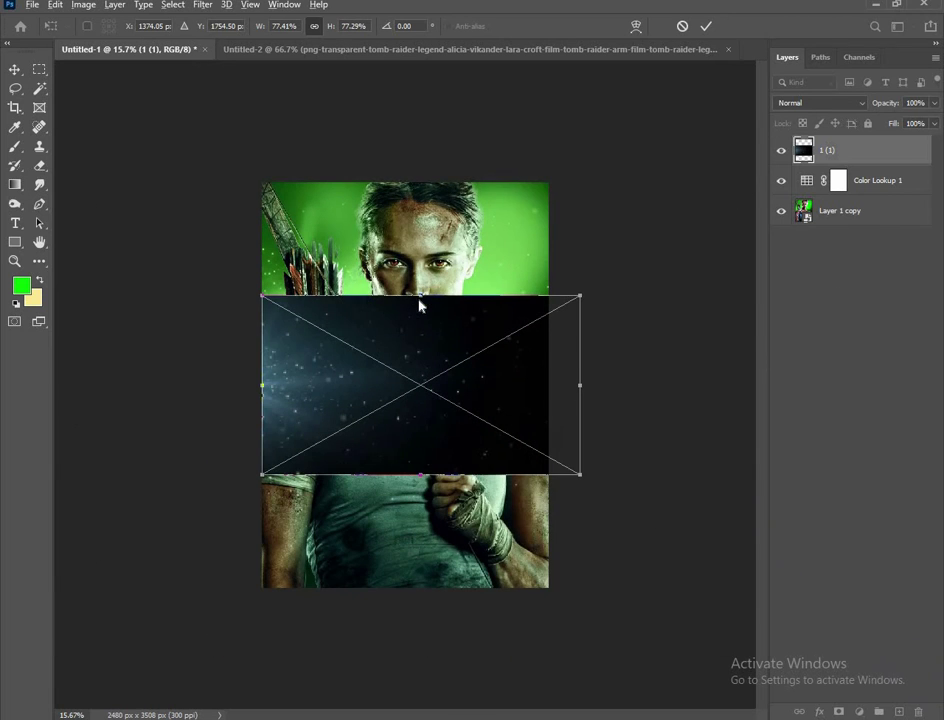
{"action": "left_click_drag", "start_coordinate": [420, 509], "coordinate": [421, 598]}
{"action": "key", "text": "Return"}
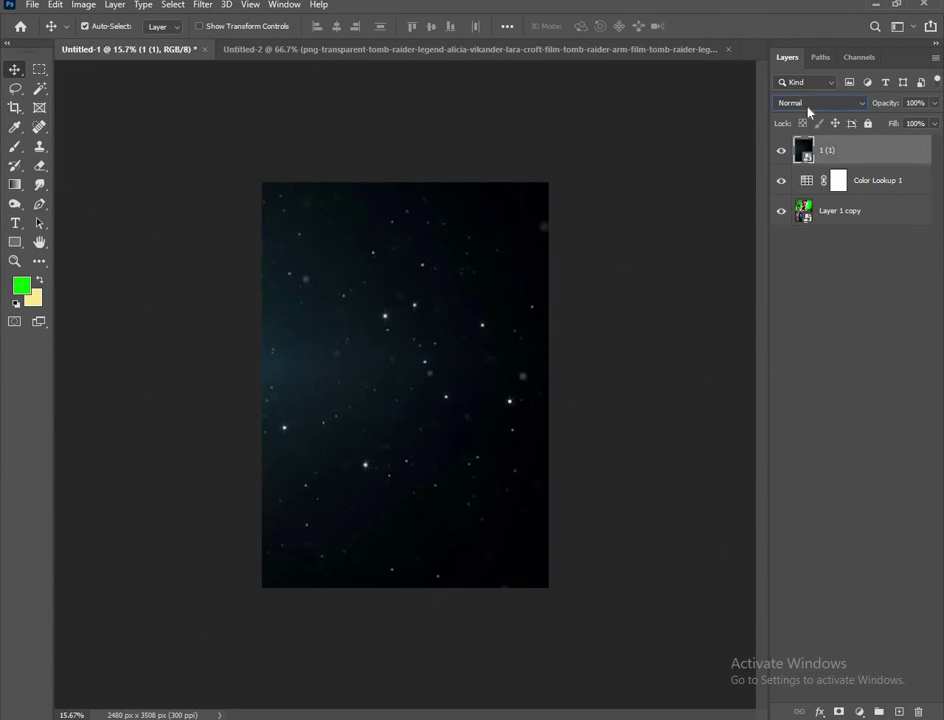
{"action": "left_click", "coordinate": [810, 103]}
{"action": "left_click", "coordinate": [803, 237]}
{"action": "scroll", "coordinate": [415, 258], "scroll_direction": "up", "scroll_amount": 2}
{"action": "scroll", "coordinate": [415, 258], "scroll_direction": "down", "scroll_amount": 1}
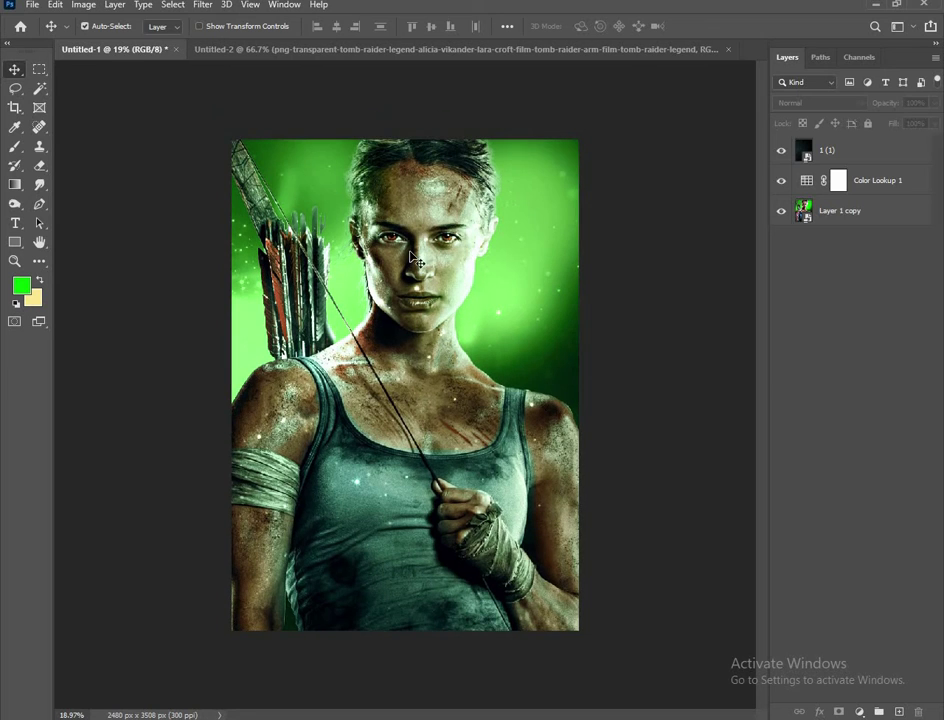
Merge the three layers into one smart object and open the Camera Raw Filter.
{"action": "left_click", "coordinate": [855, 217], "text": "shift"}
{"action": "right_click", "coordinate": [850, 213]}
{"action": "left_click", "coordinate": [755, 237]}
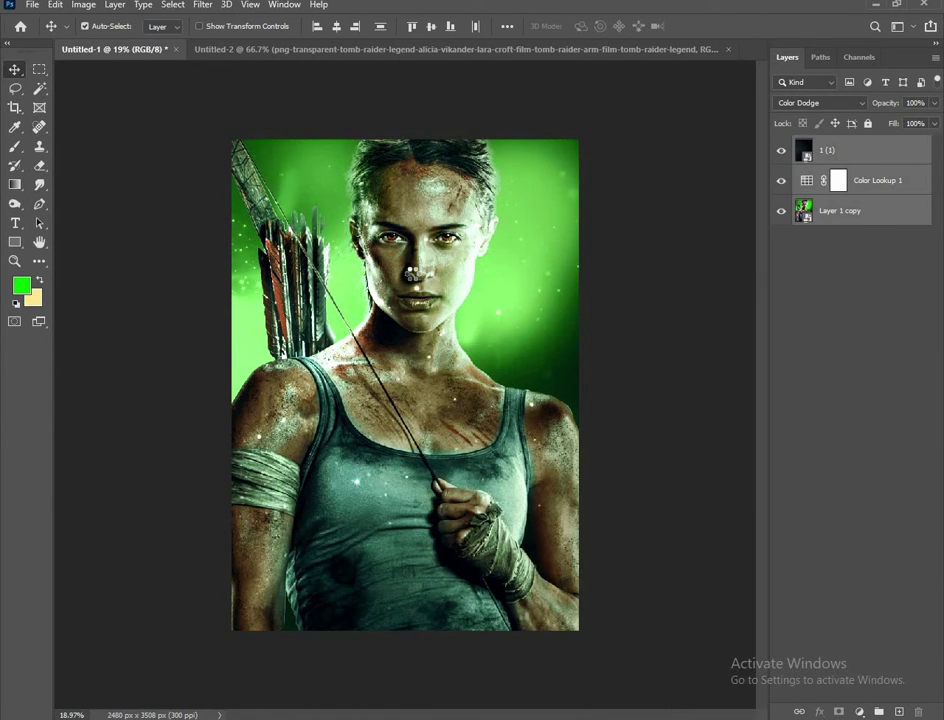
{"action": "left_click", "coordinate": [202, 4]}
{"action": "left_click", "coordinate": [226, 92]}
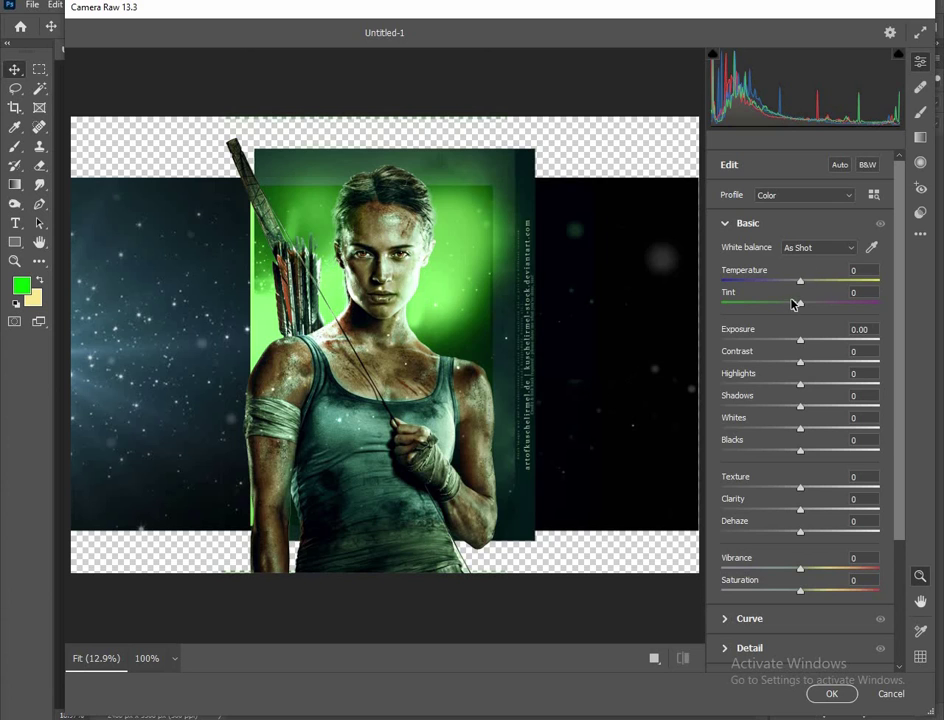
In Camera Raw, adjust Temperature, raise Vibrance to +8 and Clarity to +3, and shift the Blues hue.
{"action": "left_click_drag", "start_coordinate": [802, 287], "coordinate": [792, 281]}
{"action": "scroll", "coordinate": [802, 390], "scroll_direction": "down", "scroll_amount": 3}
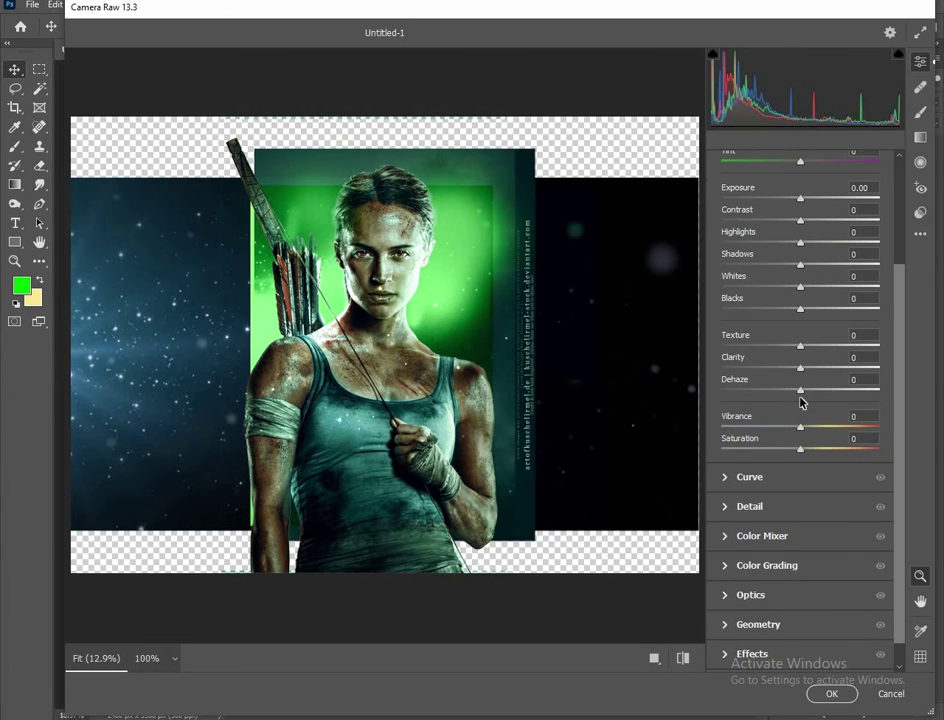
{"action": "left_click_drag", "start_coordinate": [797, 432], "coordinate": [808, 433]}
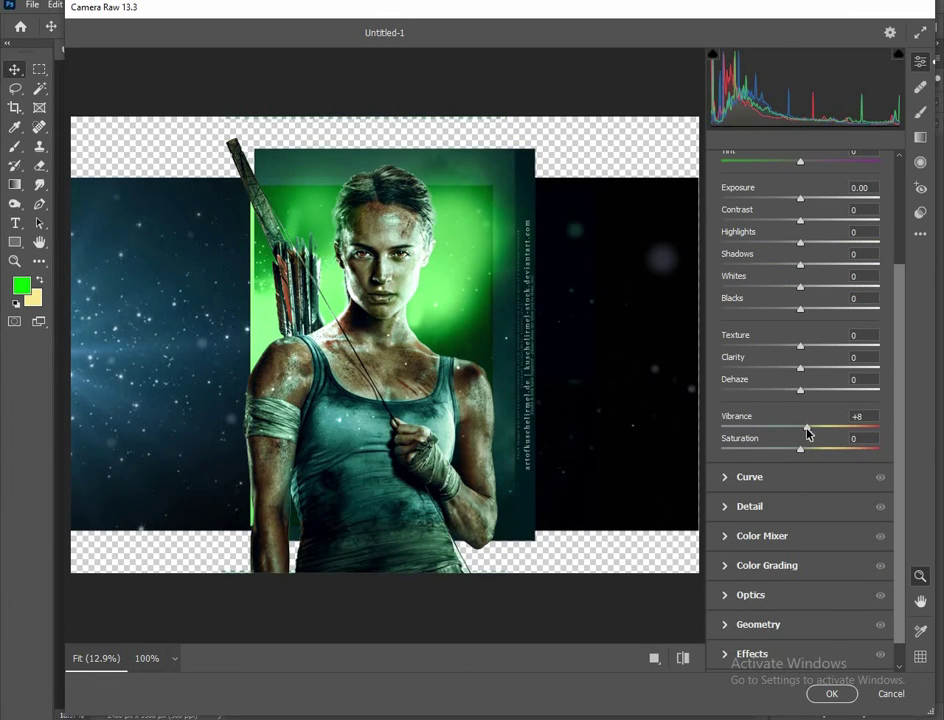
{"action": "left_click_drag", "start_coordinate": [803, 372], "coordinate": [803, 371]}
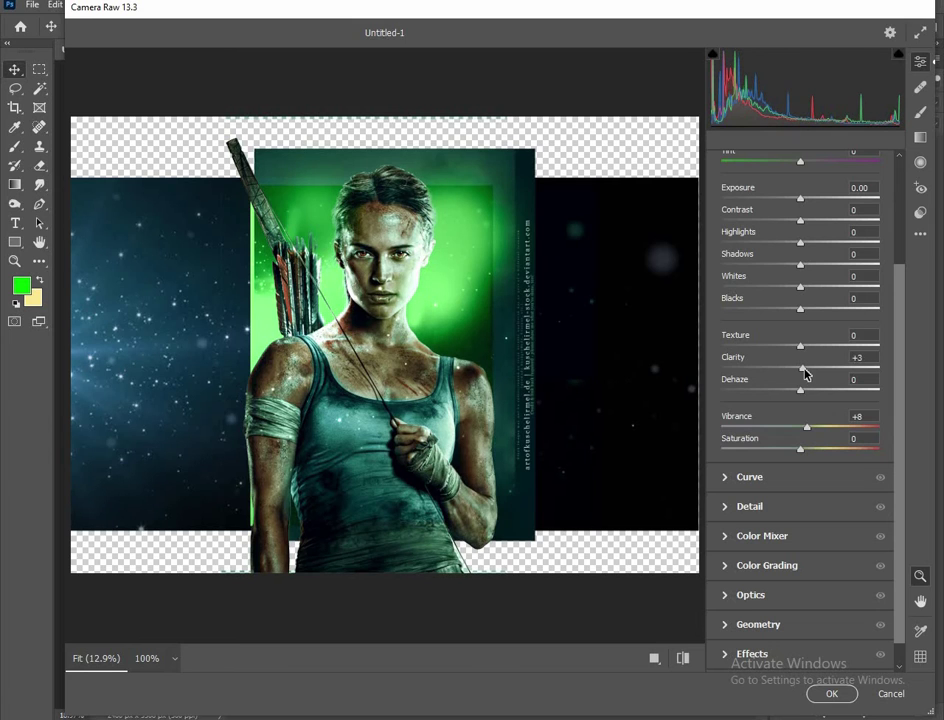
{"action": "scroll", "coordinate": [780, 542], "scroll_direction": "down", "scroll_amount": 1}
{"action": "left_click", "coordinate": [782, 520]}
{"action": "left_click_drag", "start_coordinate": [800, 467], "coordinate": [716, 471]}
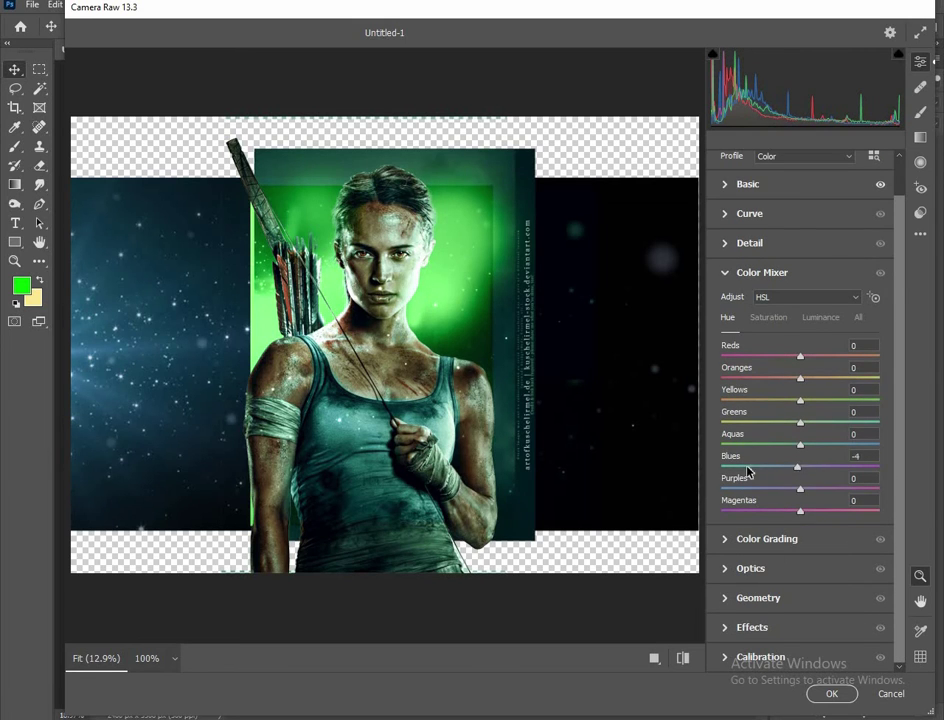
Apply the Cool Matte creative preset after trying Cool Light, and accept the Camera Raw grade.
{"action": "key", "text": "shift+p"}
{"action": "scroll", "coordinate": [760, 345], "scroll_direction": "down", "scroll_amount": 4}
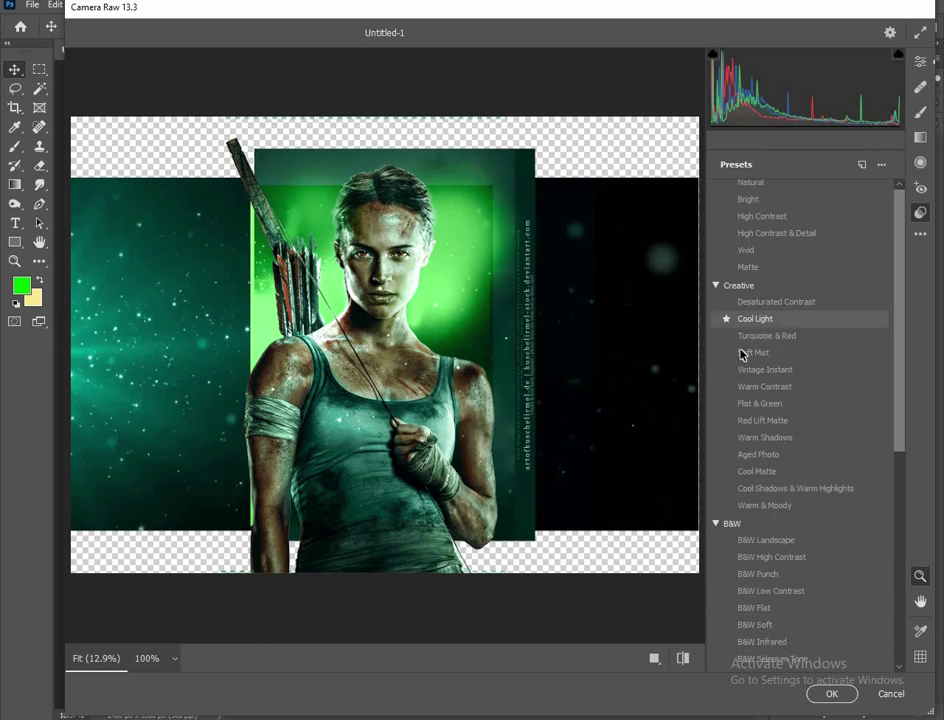
{"action": "left_click", "coordinate": [745, 320]}
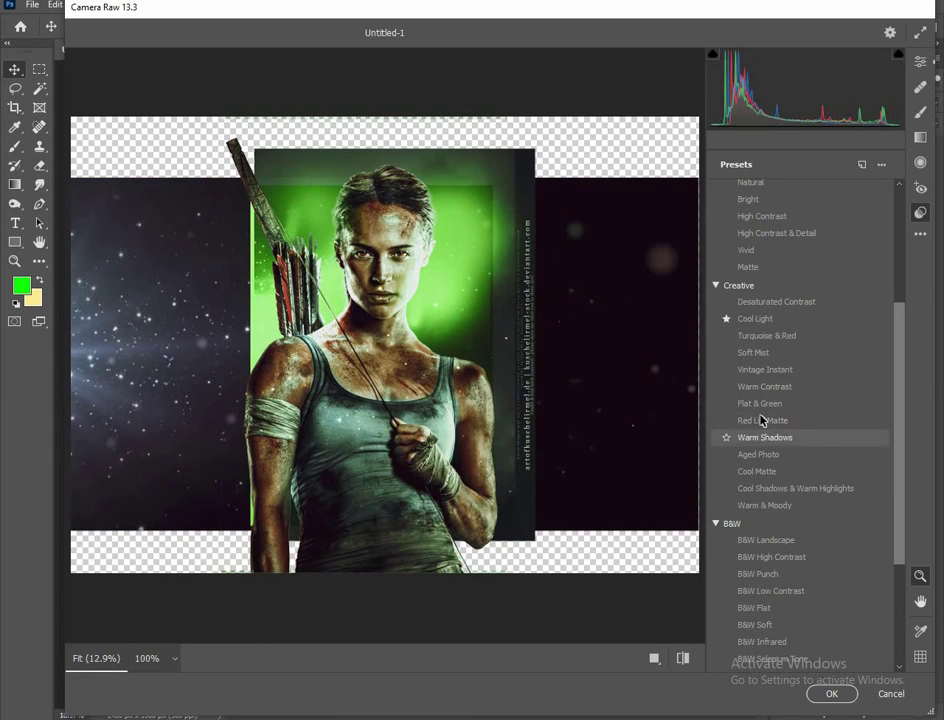
{"action": "left_click", "coordinate": [767, 472]}
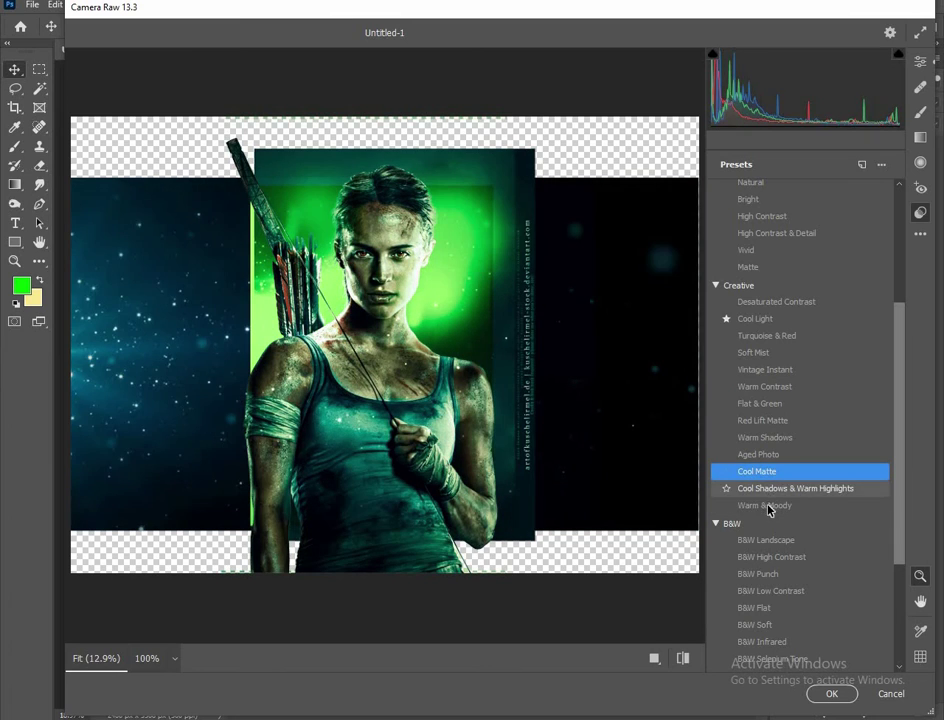
{"action": "left_click", "coordinate": [829, 693]}
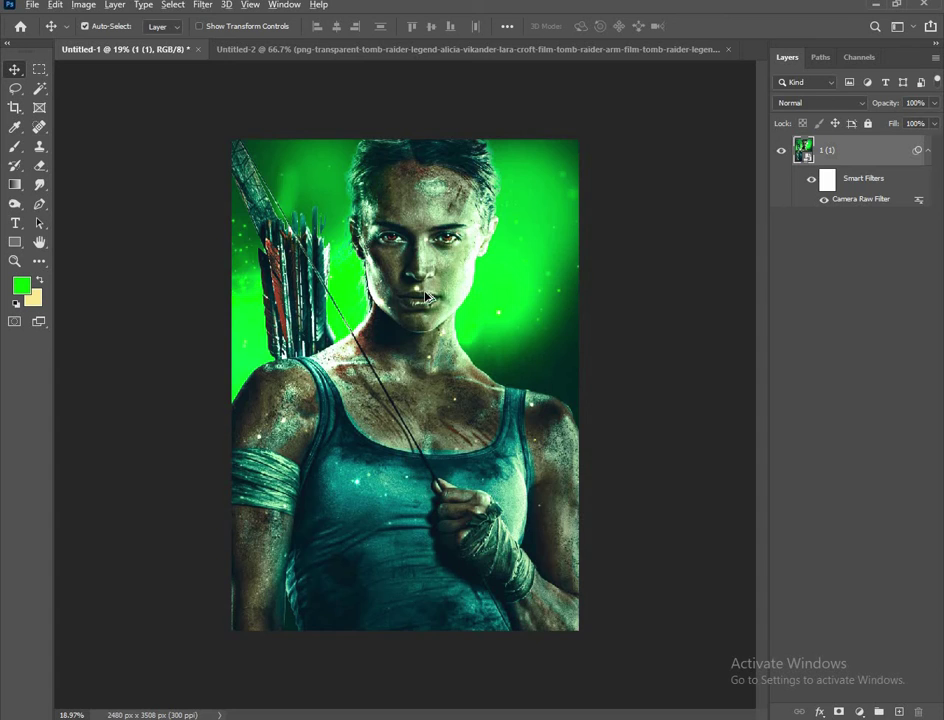
Rasterize the poster and dodge the face, neck, hair and arrows with a 500 px brush.
{"action": "left_click", "coordinate": [15, 203]}
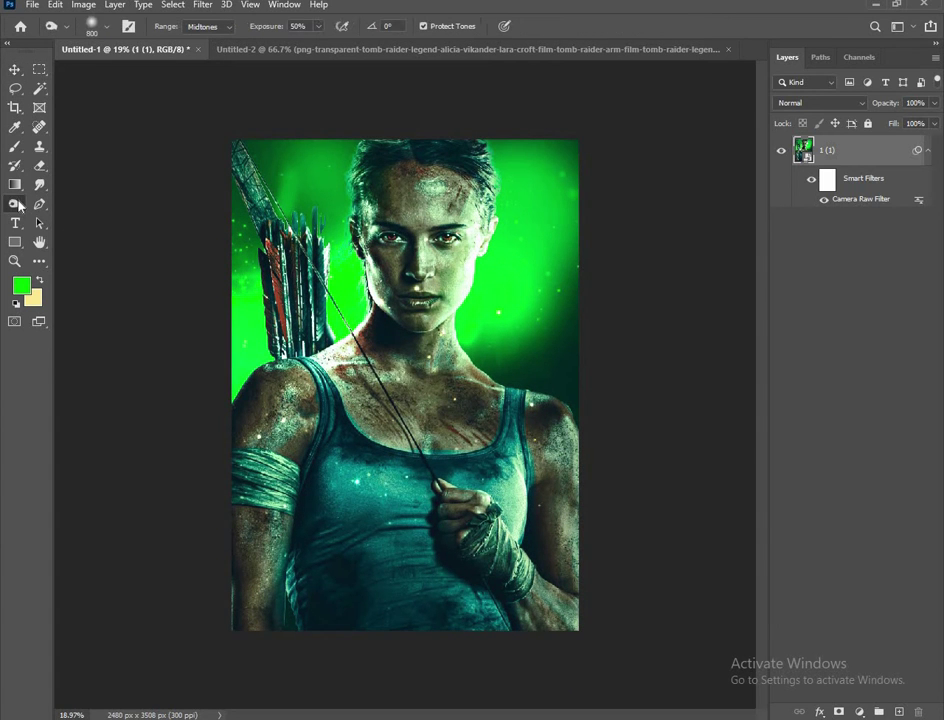
{"action": "left_click", "coordinate": [430, 290]}
{"action": "left_click", "coordinate": [430, 288]}
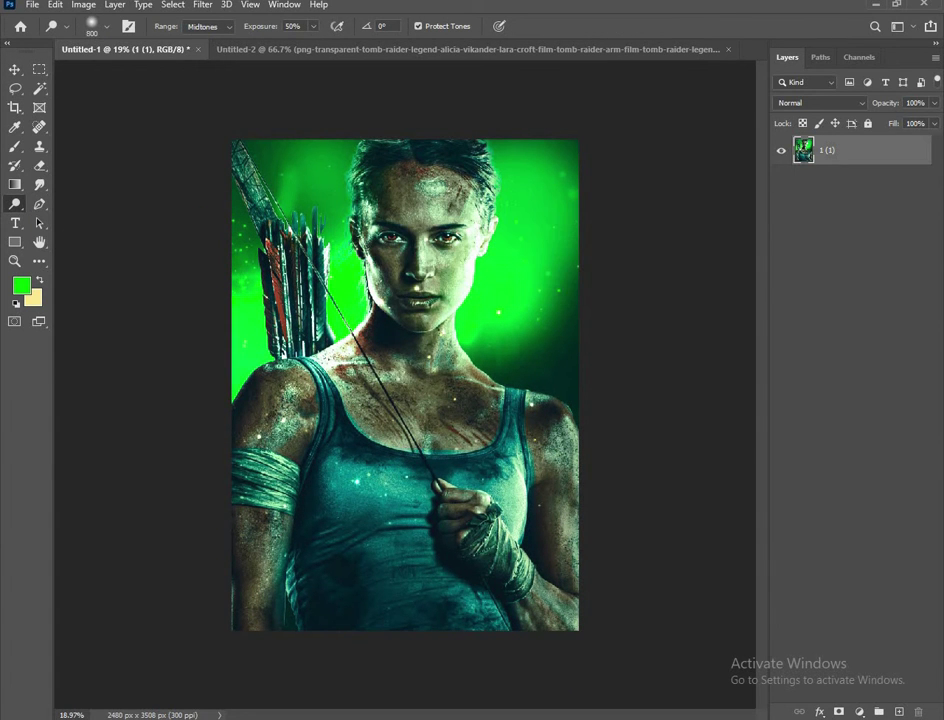
{"action": "key", "text": "bracketright"}
{"action": "left_click_drag", "start_coordinate": [397, 294], "coordinate": [428, 297]}
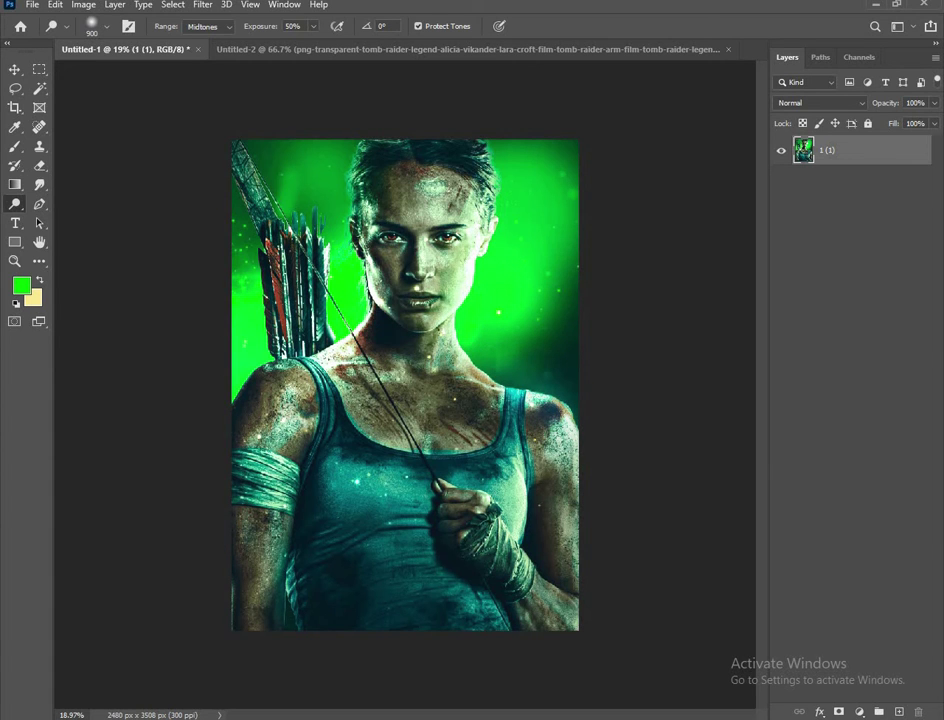
{"action": "left_click_drag", "start_coordinate": [316, 170], "coordinate": [276, 290]}
{"action": "left_click_drag", "start_coordinate": [240, 160], "coordinate": [255, 135]}
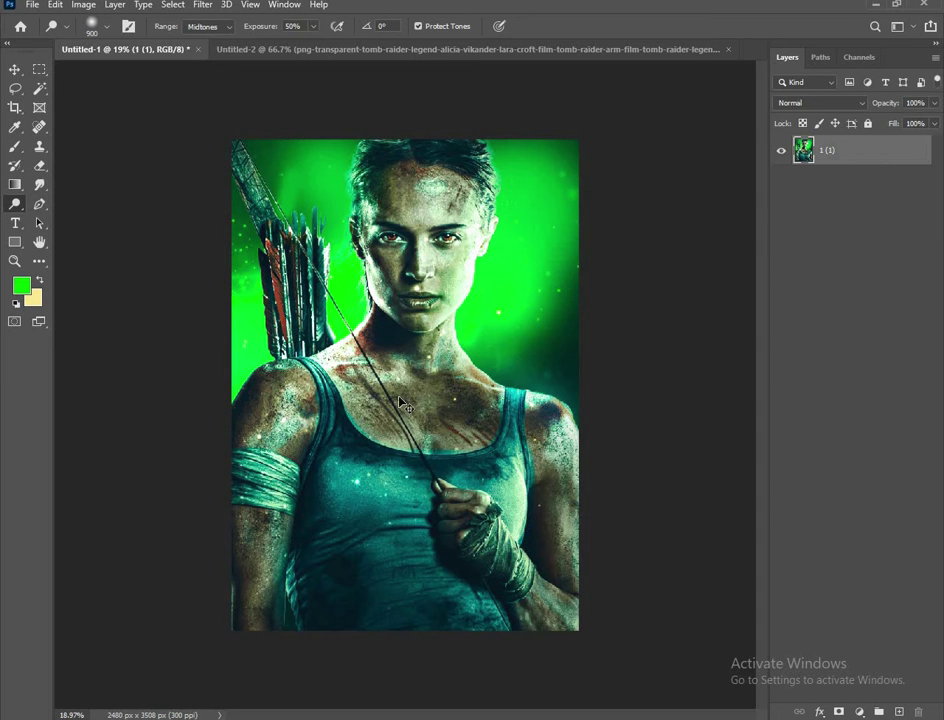
Darken the chest with burn streaks using a 250 px brush.
{"action": "key", "text": "ctrl+minus"}
{"action": "key", "text": "ctrl+0"}
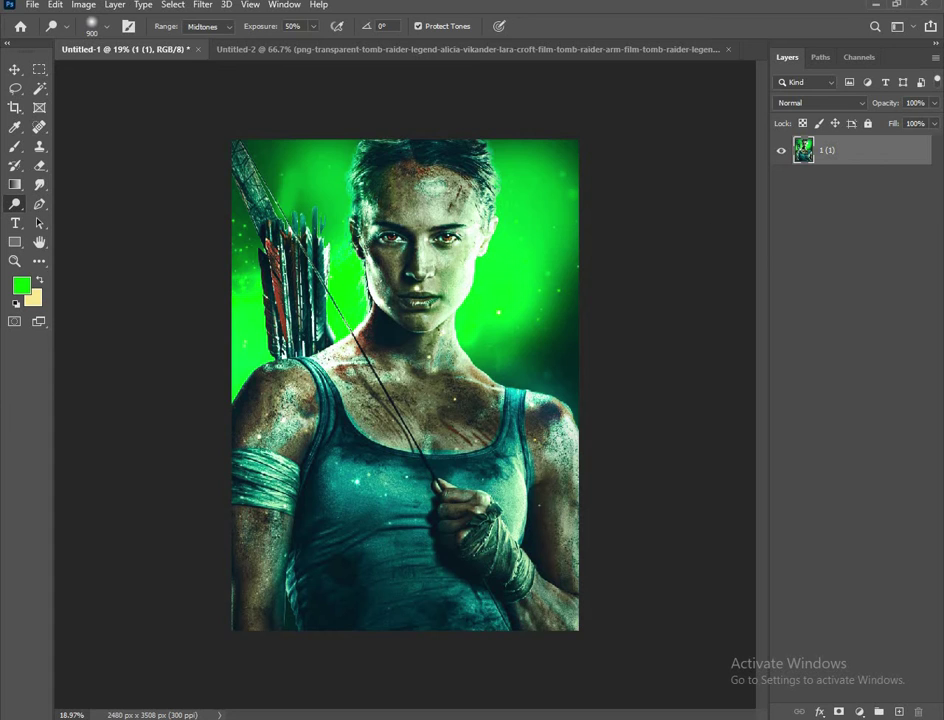
{"action": "key", "text": "ctrl+minus"}
{"action": "key", "text": "ctrl+0"}
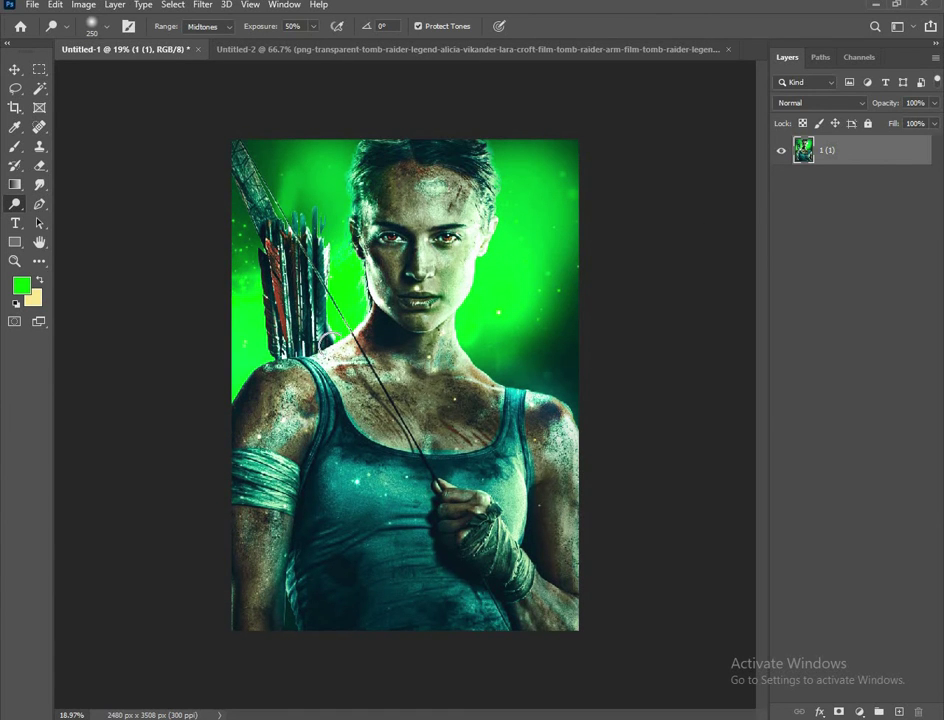
{"action": "key", "text": "bracketleft"}
{"action": "left_click_drag", "start_coordinate": [455, 418], "coordinate": [420, 432]}
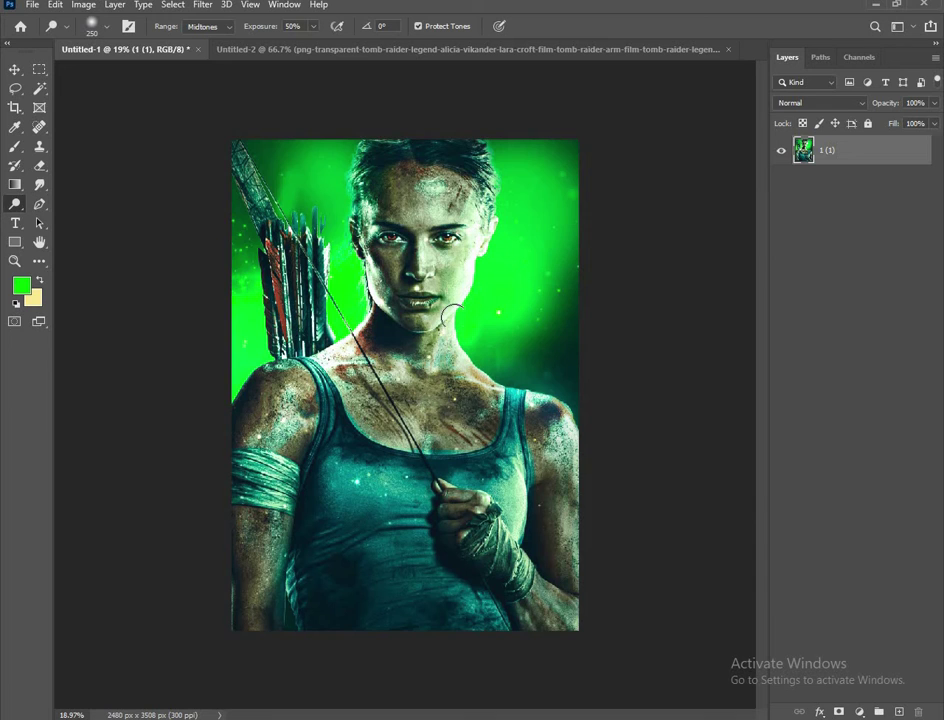
{"action": "key", "text": "ctrl+minus"}
{"action": "key", "text": "ctrl+0"}
{"action": "key", "text": "ctrl+minus"}
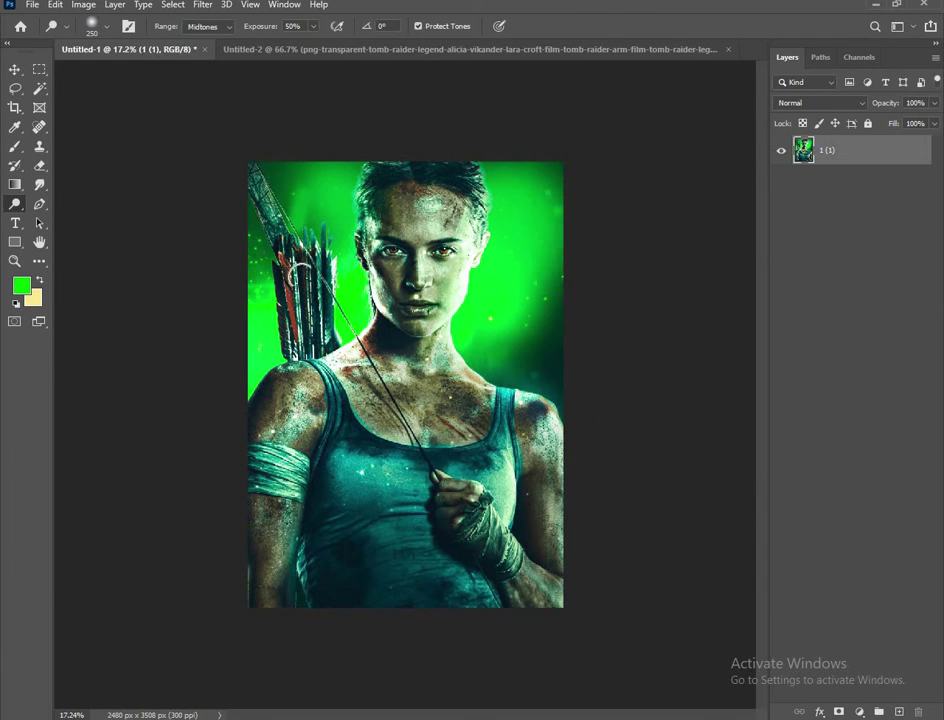
{"action": "key", "text": "ctrl+0"}
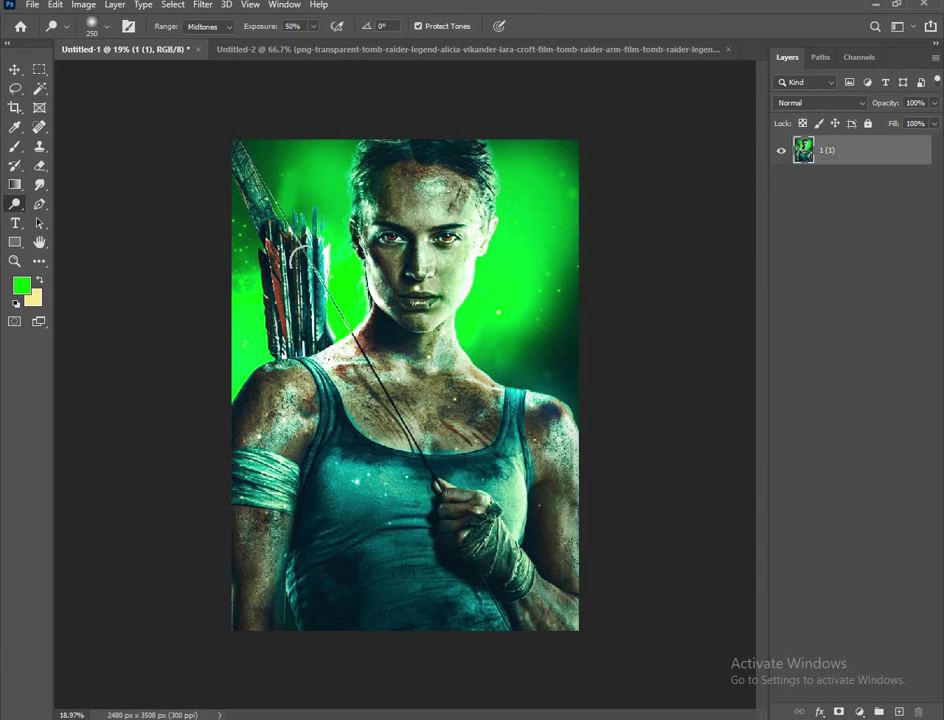
Resize the brush through 500 and 125 to 200 px for the eyes.
{"action": "key", "text": "bracketright"}
{"action": "key", "text": "bracketright"}
{"action": "key", "text": "bracketright"}
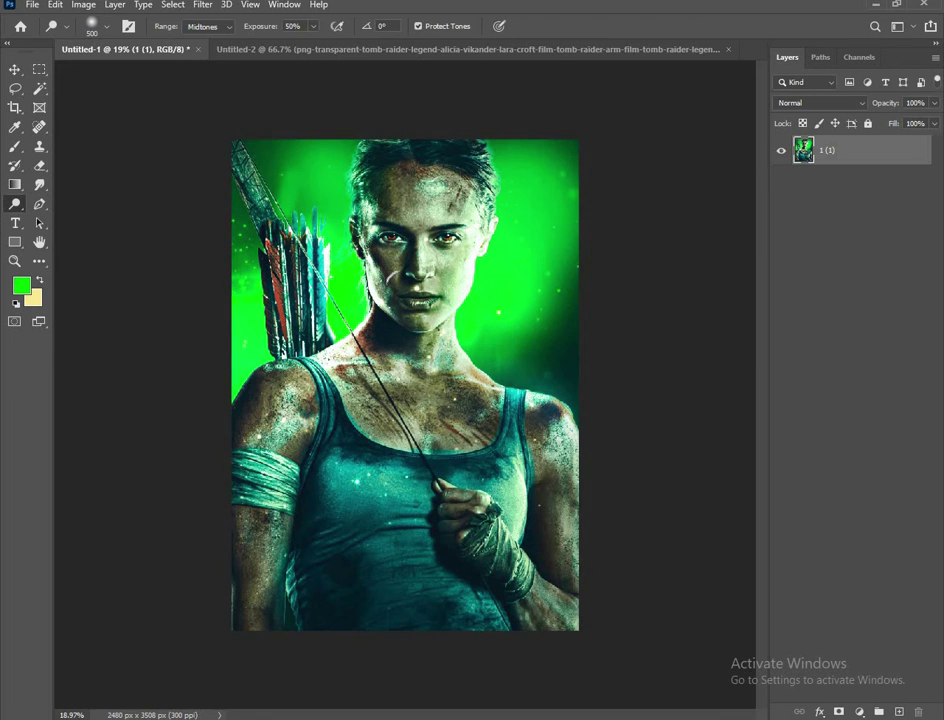
{"action": "key", "text": "bracketleft"}
{"action": "key", "text": "bracketleft"}
{"action": "key", "text": "bracketleft"}
{"action": "scroll", "coordinate": [392, 240], "scroll_direction": "up", "scroll_amount": 3}
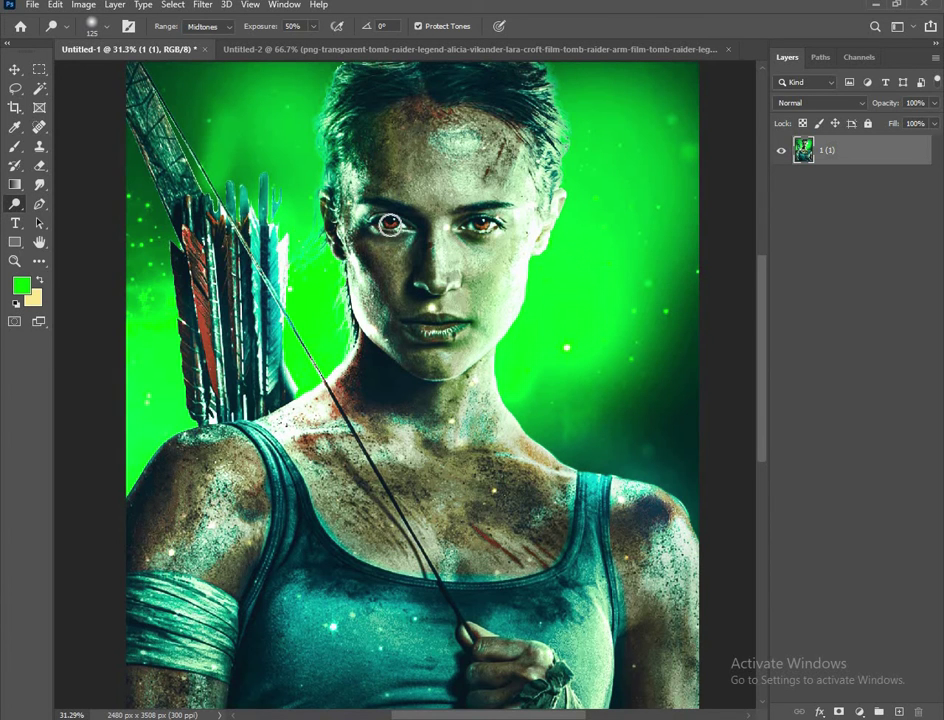
{"action": "scroll", "coordinate": [413, 275], "scroll_direction": "down", "scroll_amount": 2}
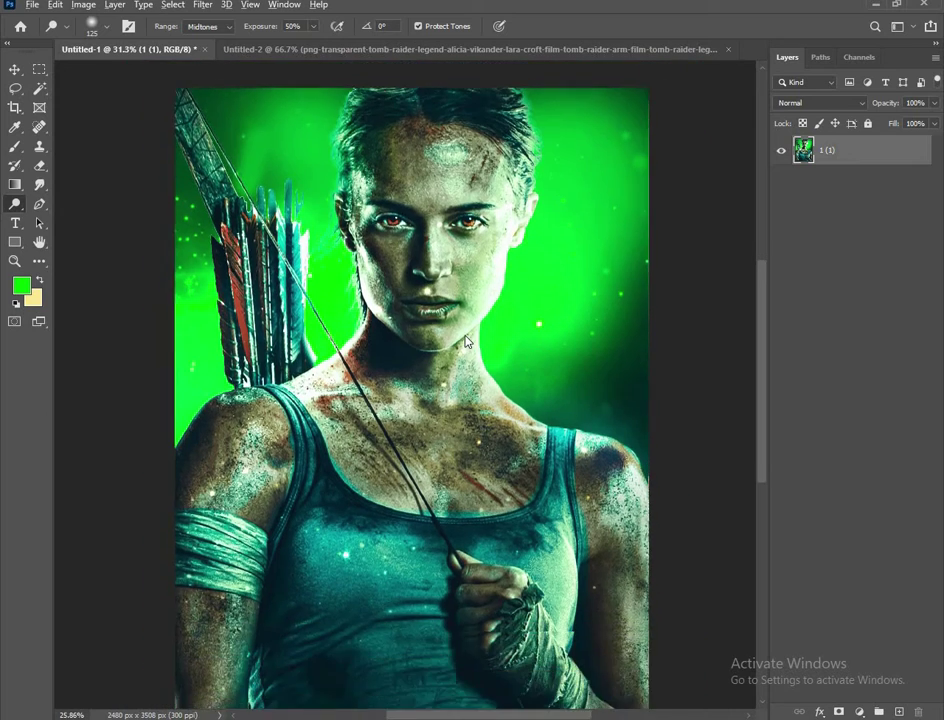
{"action": "scroll", "coordinate": [465, 341], "scroll_direction": "down", "scroll_amount": 2}
{"action": "scroll", "coordinate": [428, 289], "scroll_direction": "up", "scroll_amount": 1}
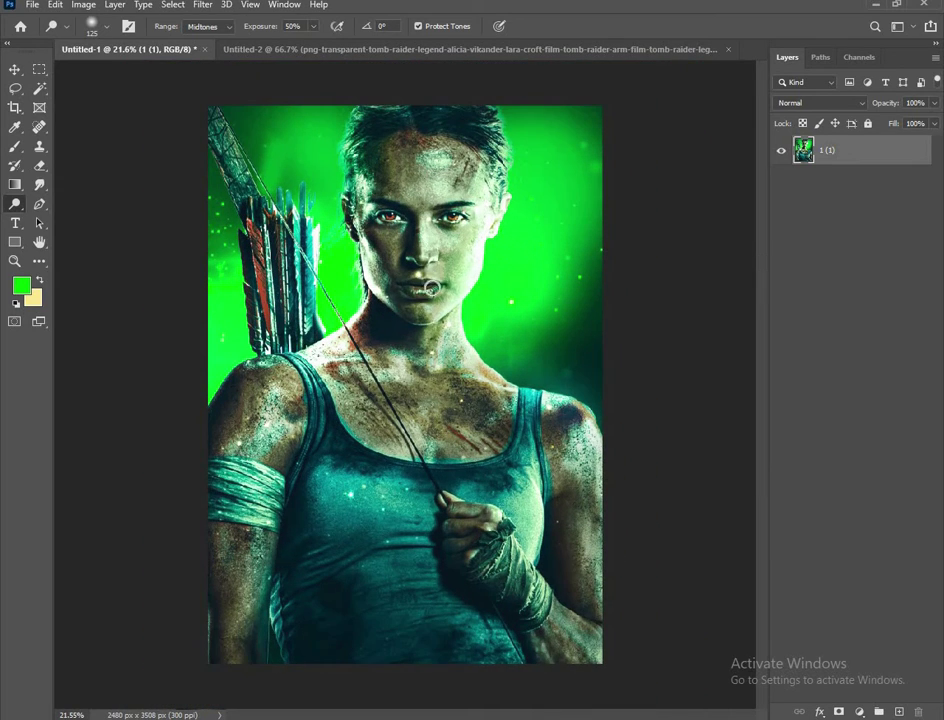
{"action": "scroll", "coordinate": [425, 300], "scroll_direction": "down", "scroll_amount": 1}
{"action": "key", "text": "bracketright"}
{"action": "key", "text": "bracketright"}
{"action": "key", "text": "bracketright"}
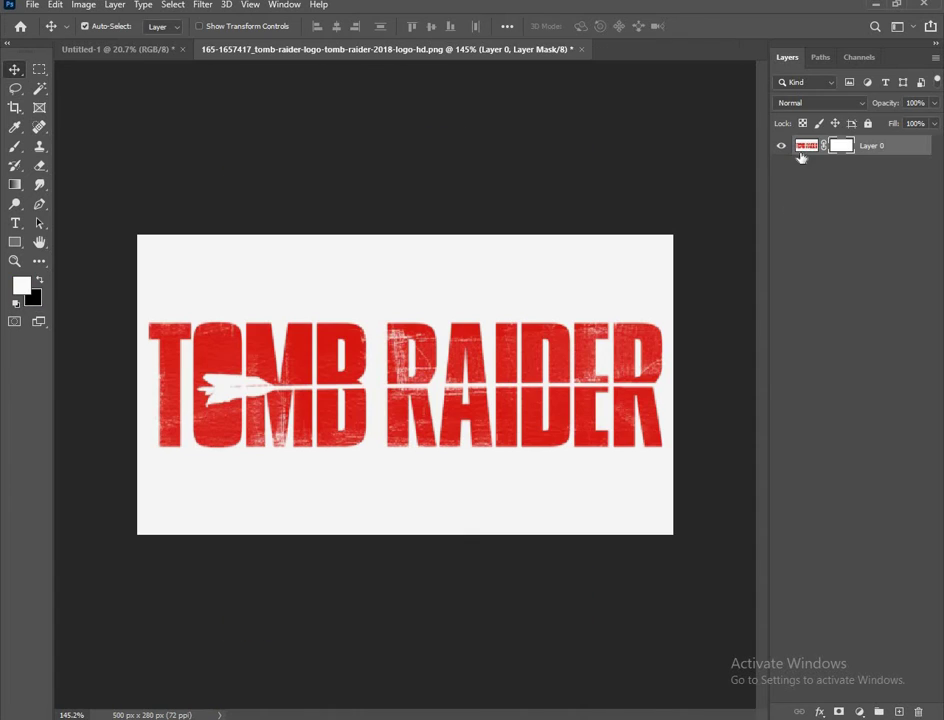
Delete the logo's white background with the Magic Wand, deselect, and nudge the red logo into place.
{"action": "left_click", "coordinate": [801, 150]}
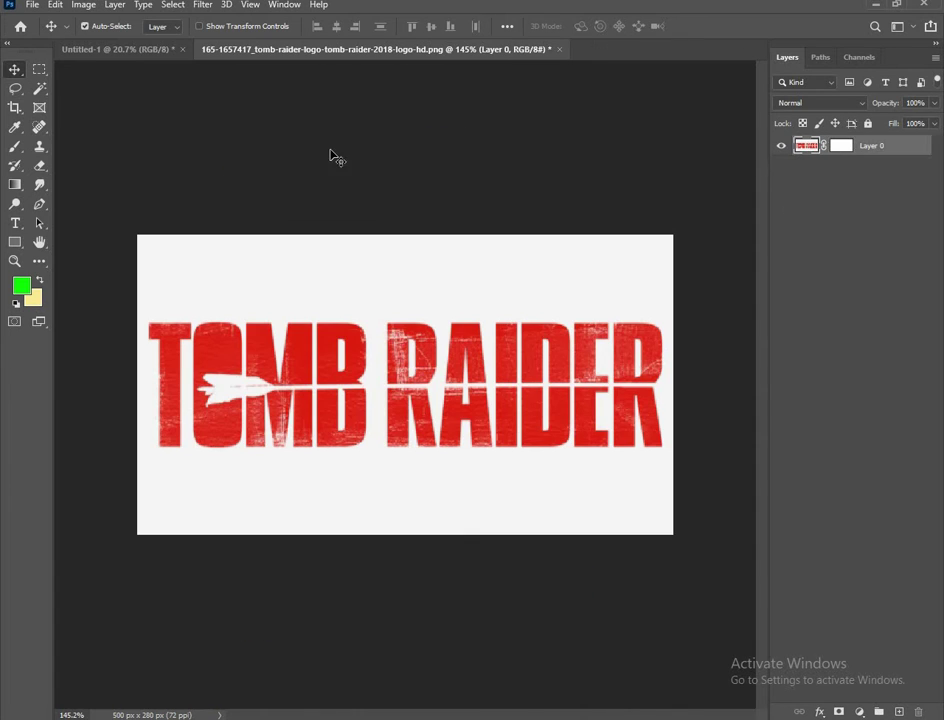
{"action": "key", "text": "w"}
{"action": "left_click", "coordinate": [231, 290]}
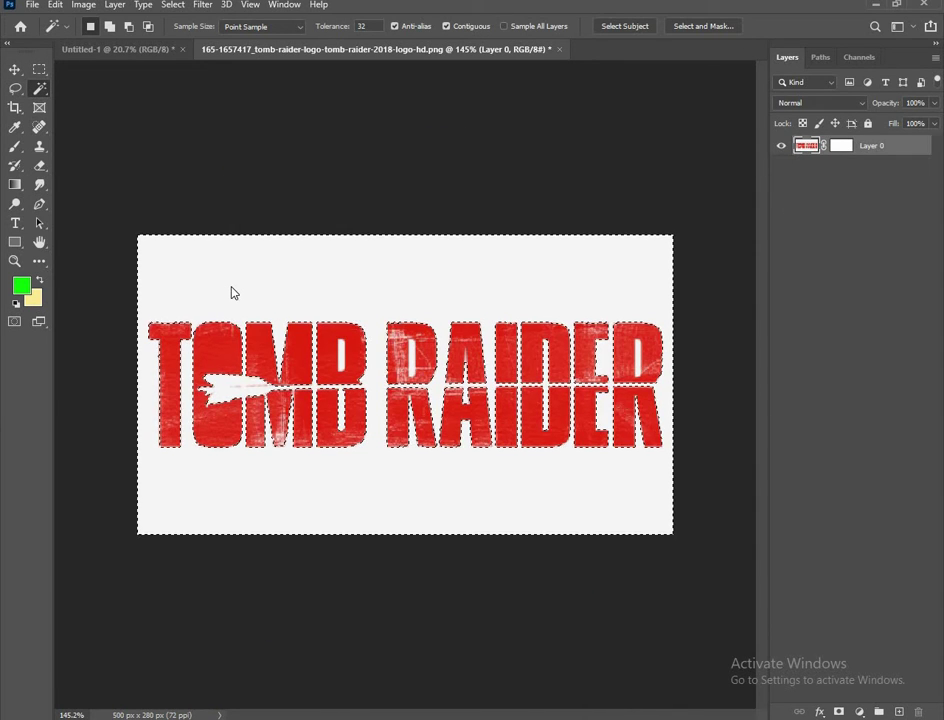
{"action": "key", "text": "Delete"}
{"action": "key", "text": "ctrl+d"}
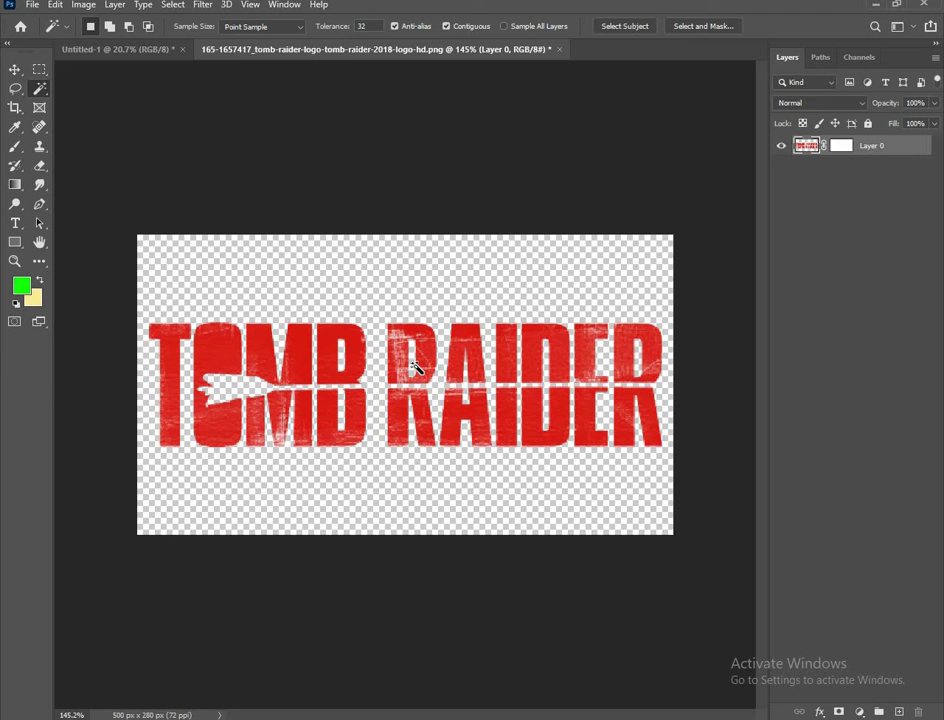
{"action": "left_click", "coordinate": [14, 69]}
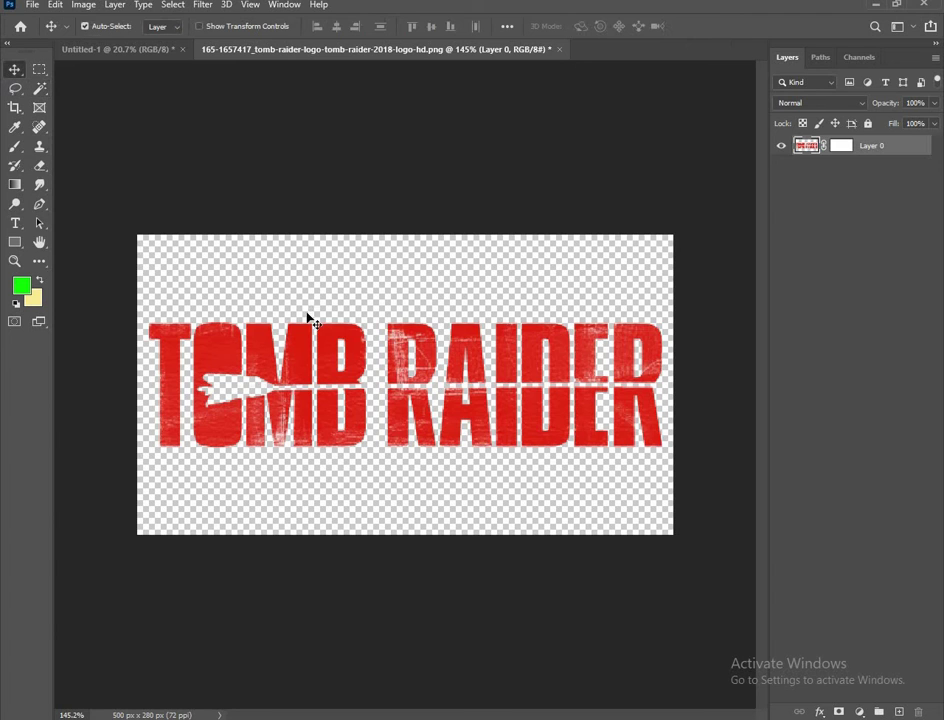
{"action": "mouse_move", "coordinate": [331, 358]}
{"action": "left_mouse_down"}
{"action": "mouse_move", "coordinate": [184, 69]}
{"action": "mouse_move", "coordinate": [347, 463]}
{"action": "left_mouse_up"}
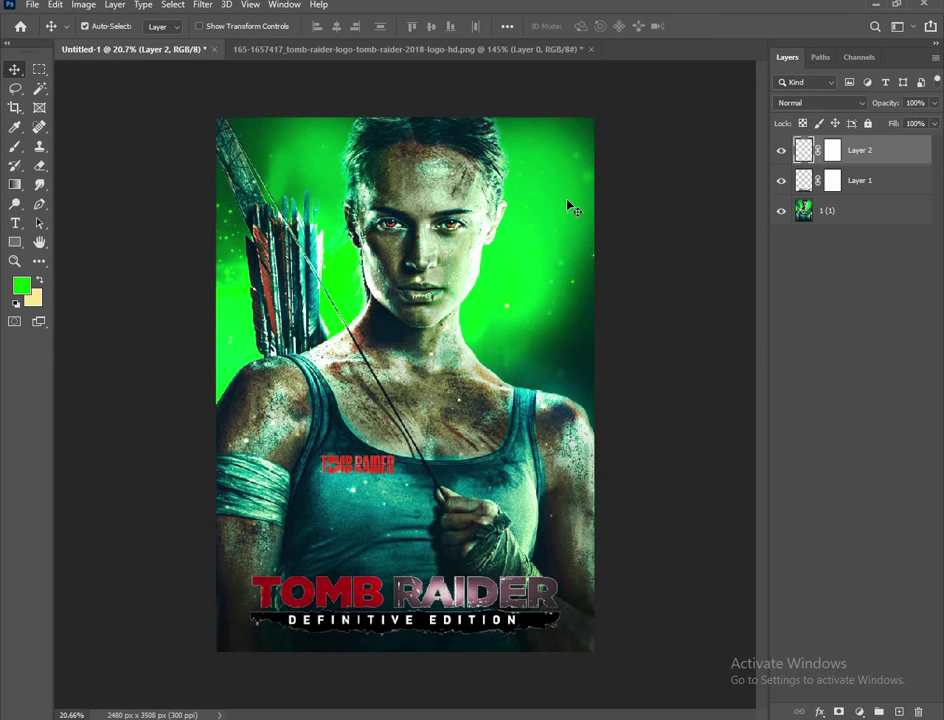
Close the logo document without saving and delete the Definitive Edition logo layer.
{"action": "left_click", "coordinate": [591, 49]}
{"action": "left_click", "coordinate": [456, 272]}
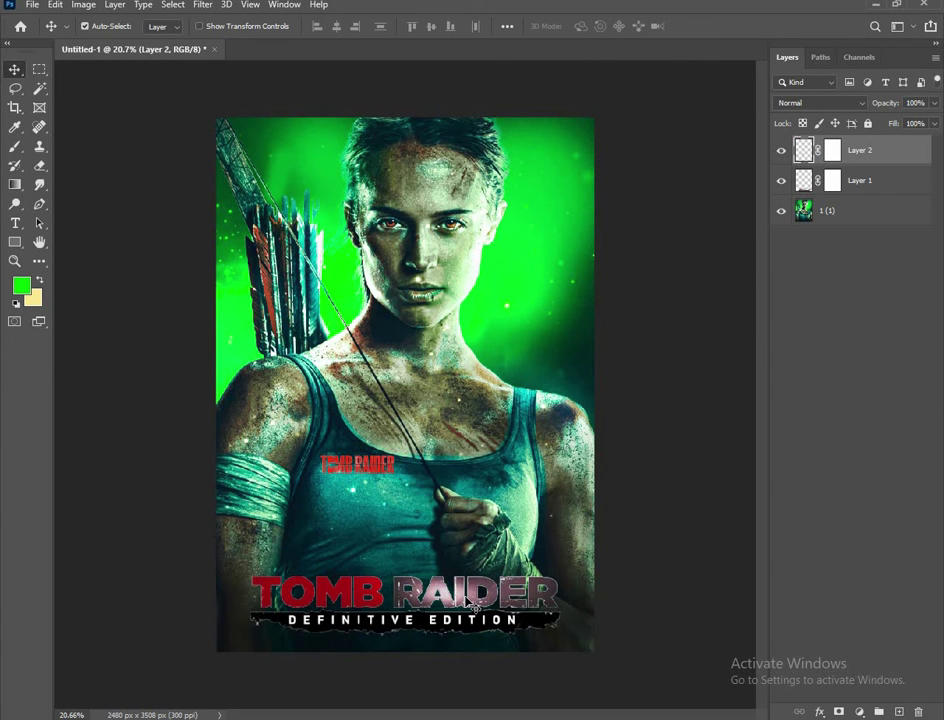
{"action": "left_click", "coordinate": [474, 604]}
{"action": "key", "text": "Delete"}
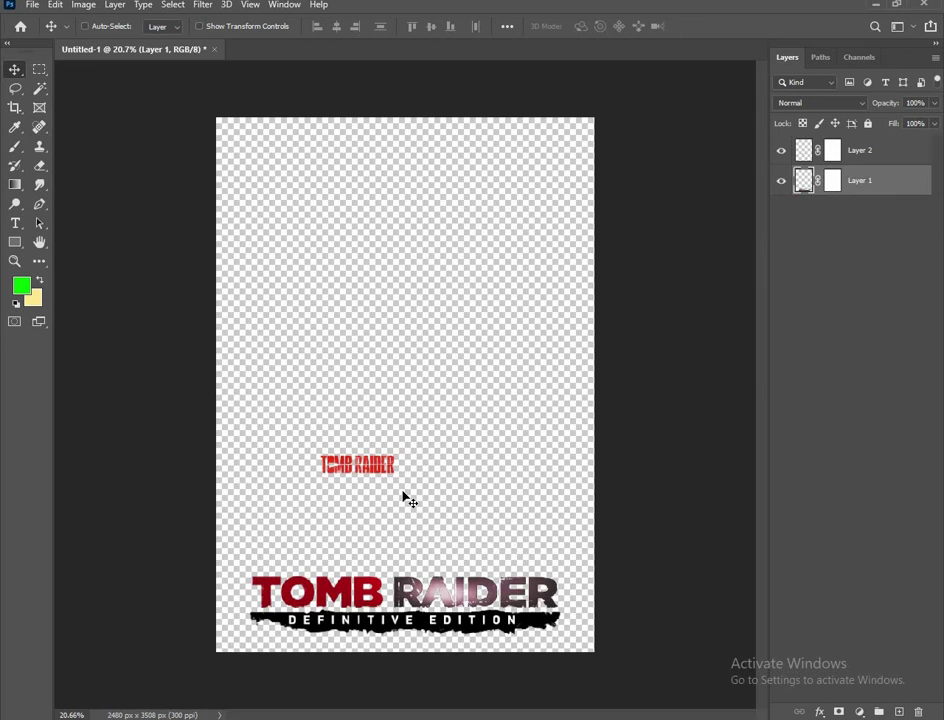
{"action": "key", "text": "ctrl+z"}
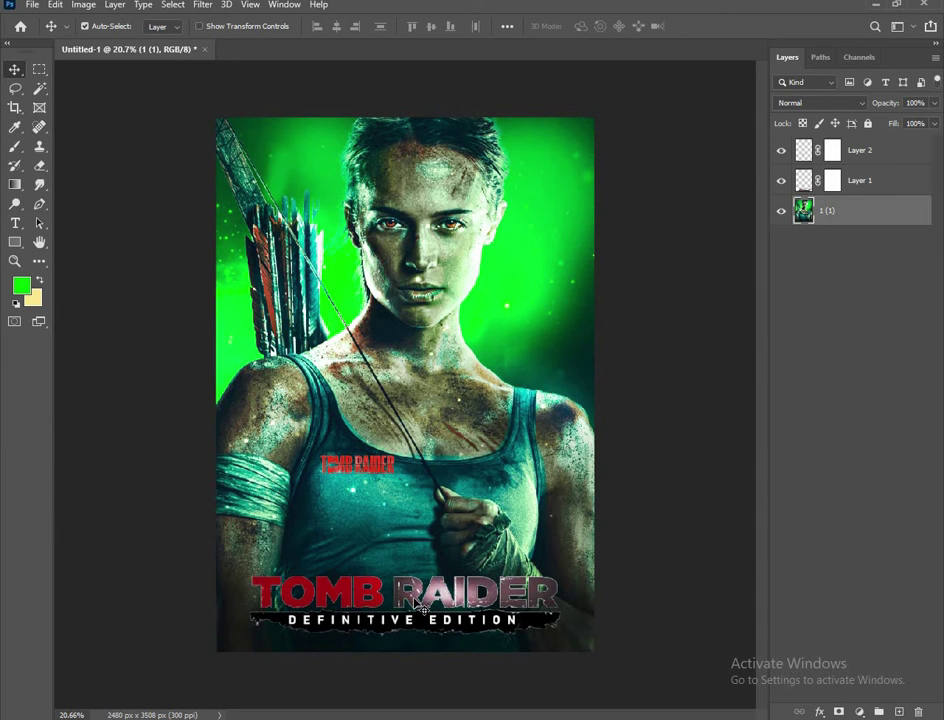
{"action": "left_click", "coordinate": [422, 605]}
{"action": "key", "text": "Delete"}
Scale the red TOMB RAIDER title to 430% and place it along the poster's bottom.
{"action": "left_click", "coordinate": [380, 482]}
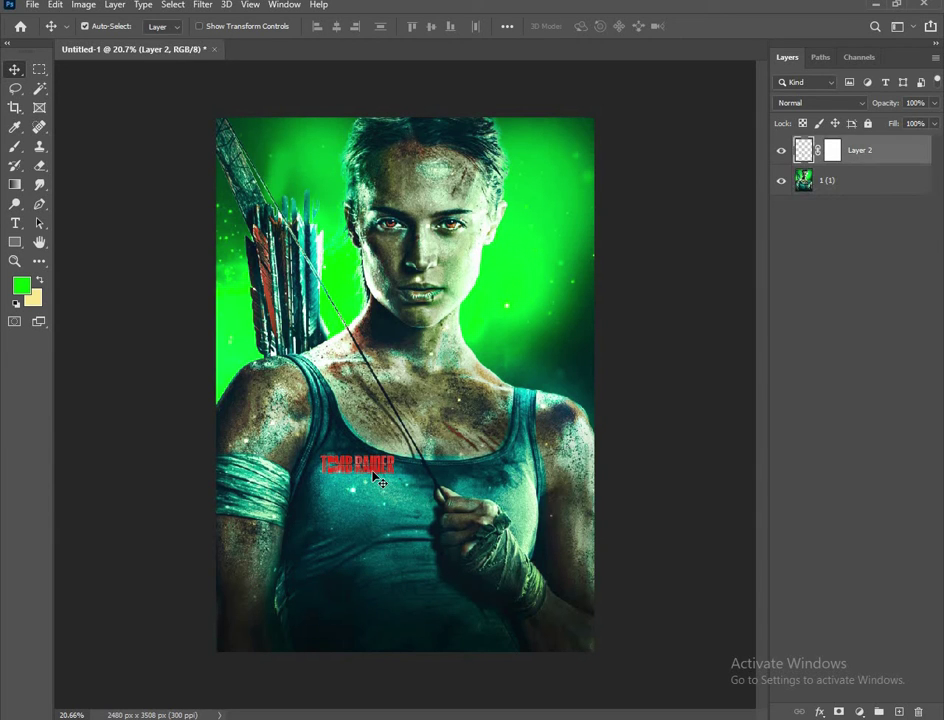
{"action": "key", "text": "ctrl+t"}
{"action": "left_click_drag", "start_coordinate": [395, 466], "coordinate": [516, 466]}
{"action": "left_click_drag", "start_coordinate": [455, 525], "coordinate": [499, 642]}
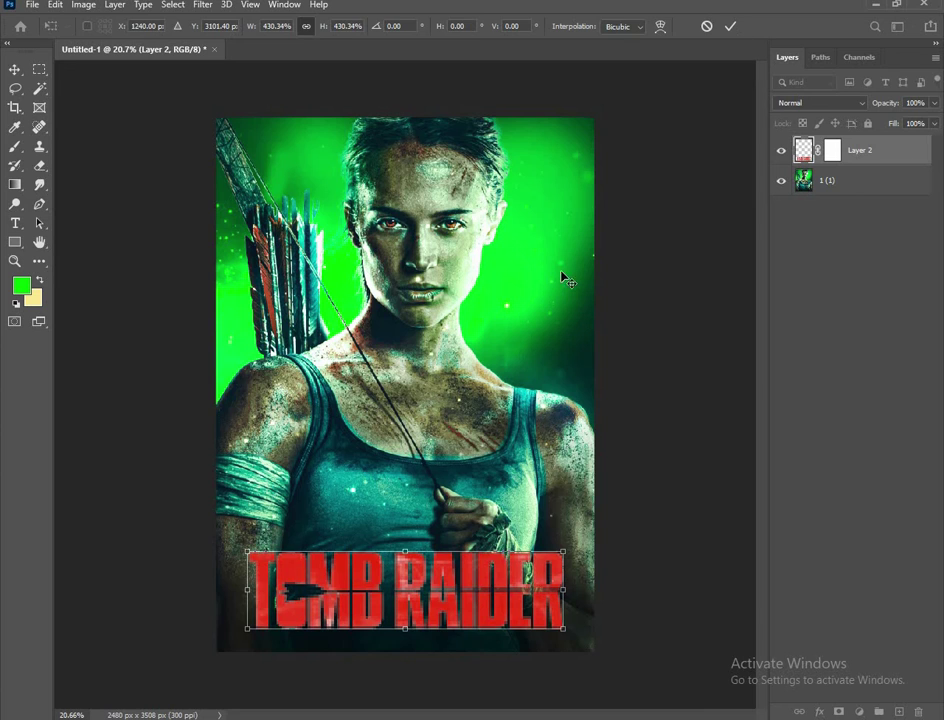
{"action": "key", "text": "Return"}
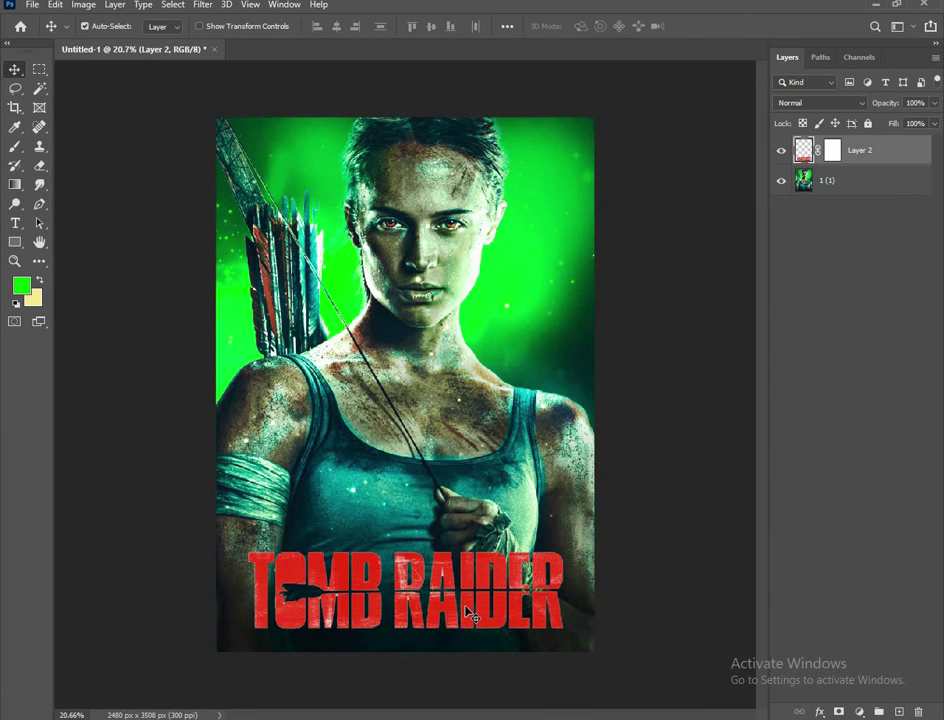
{"action": "key", "text": "shift+Down"}
{"action": "key", "text": "shift+Down"}
{"action": "key", "text": "shift+Left"}
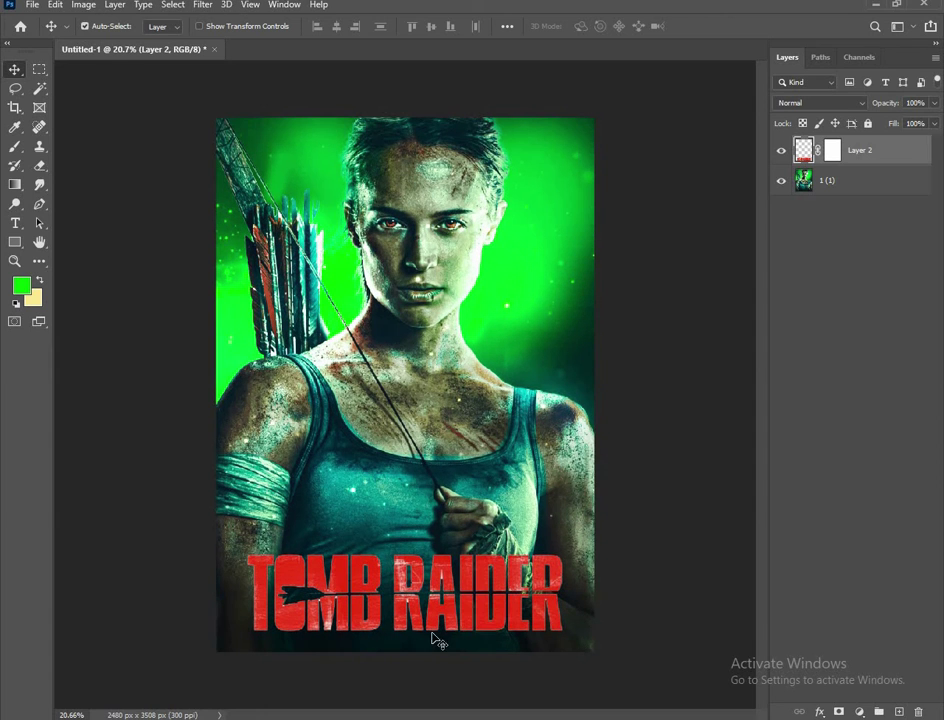
Add a small green credit text line and position it just above the red title.
{"action": "left_click", "coordinate": [15, 203]}
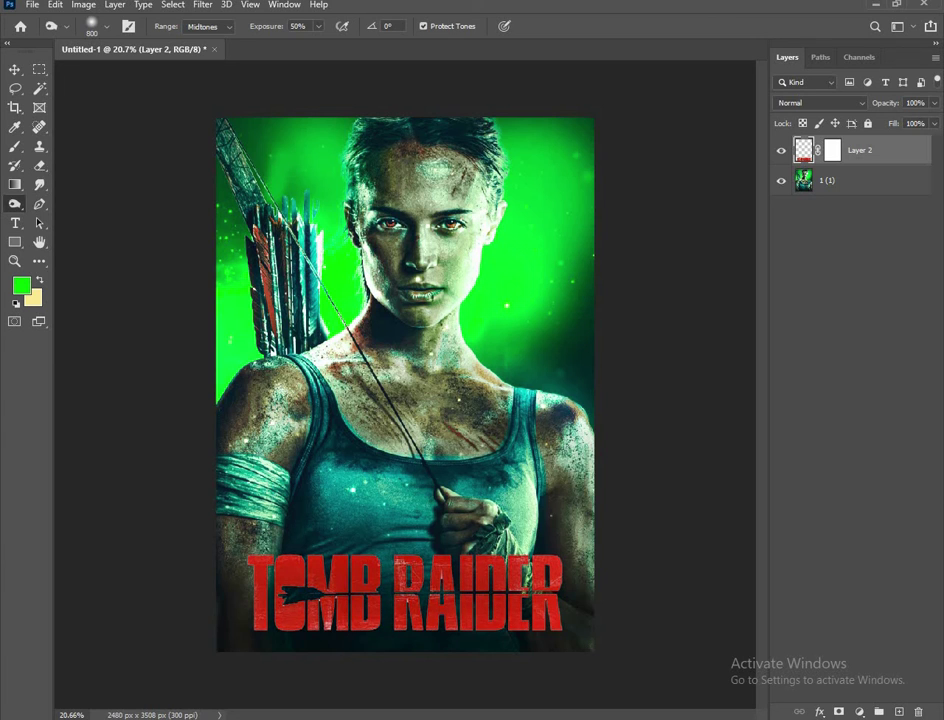
{"action": "scroll", "coordinate": [405, 384], "scroll_direction": "down", "scroll_amount": 1}
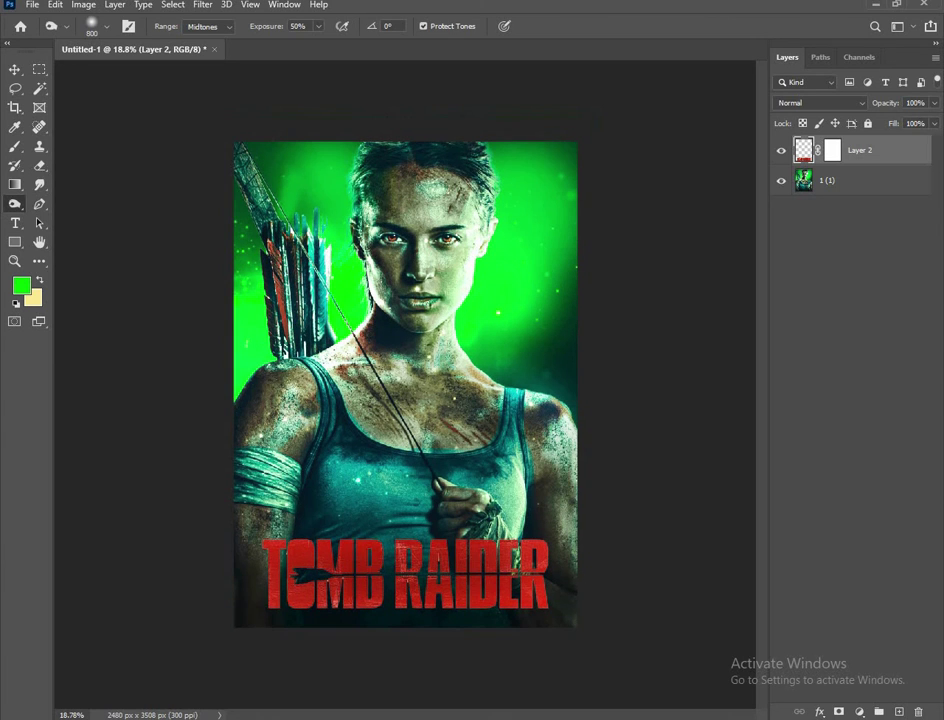
{"action": "left_click", "coordinate": [15, 69]}
{"action": "left_click", "coordinate": [337, 357]}
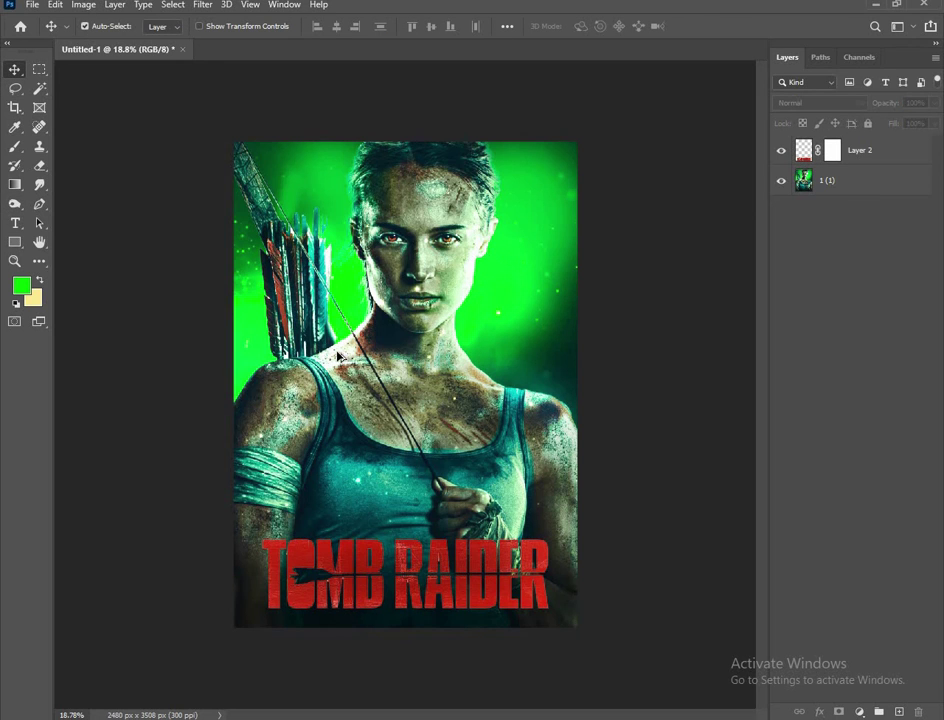
{"action": "scroll", "coordinate": [337, 357], "scroll_direction": "up", "scroll_amount": 1}
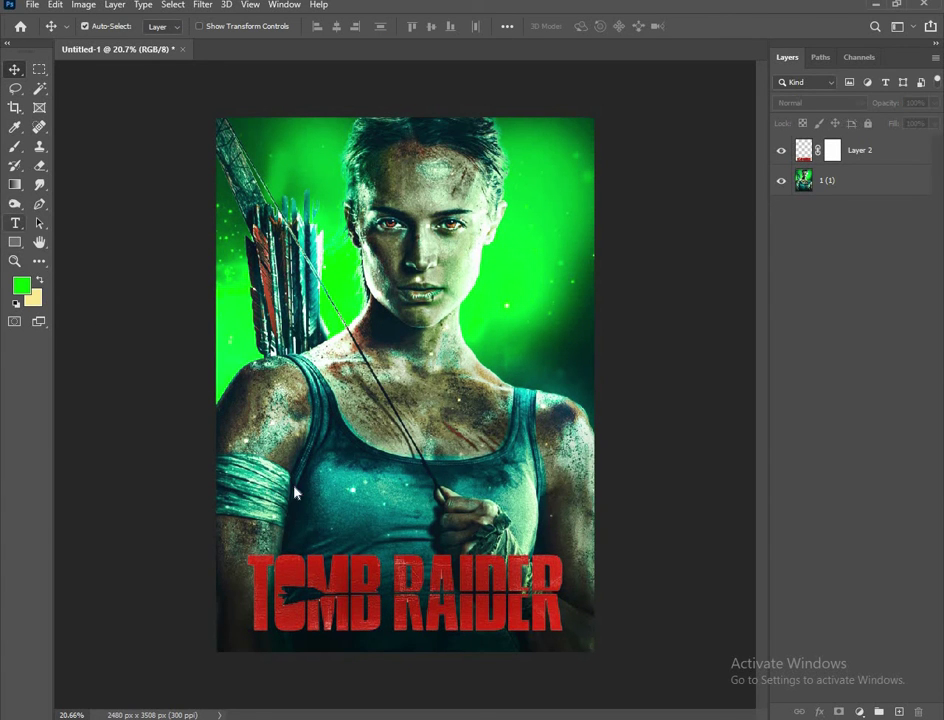
{"action": "left_click", "coordinate": [15, 222]}
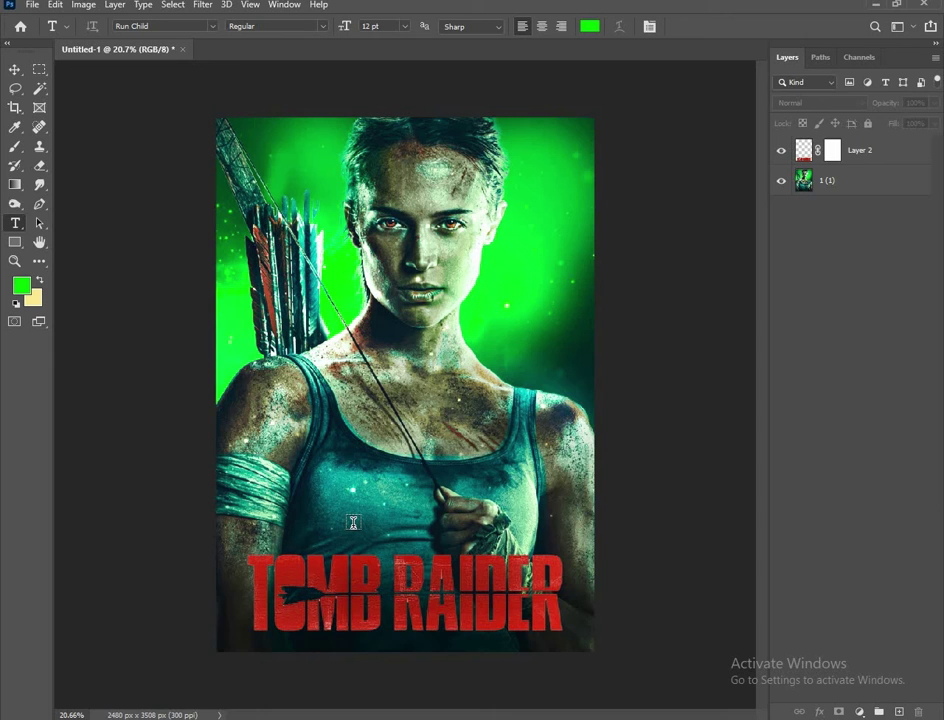
{"action": "left_click", "coordinate": [353, 522]}
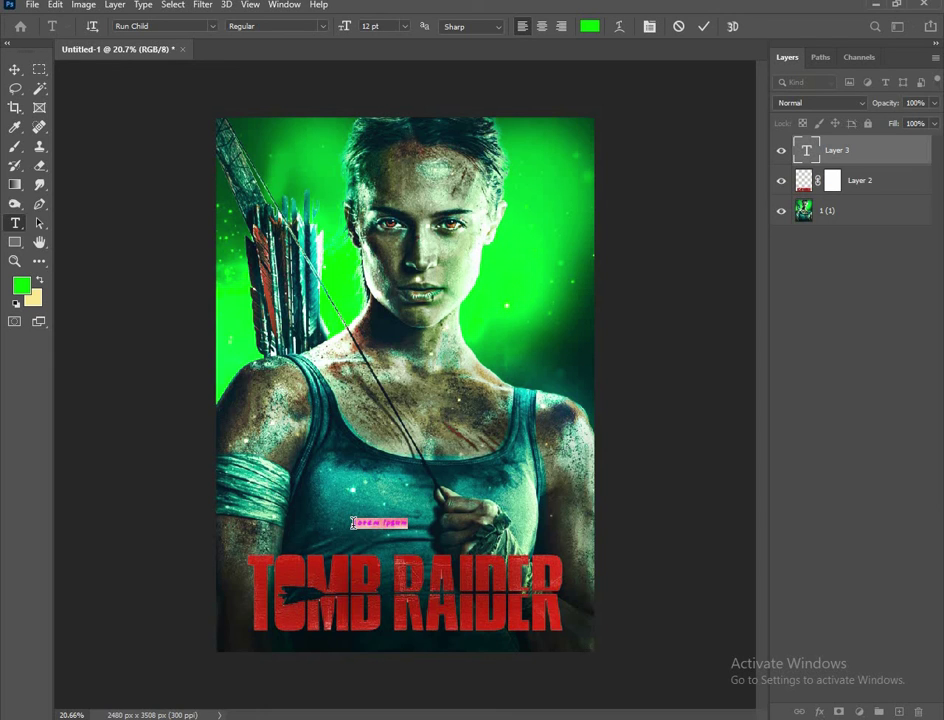
{"action": "key", "text": "BackSpace"}
{"action": "left_click", "coordinate": [14, 69]}
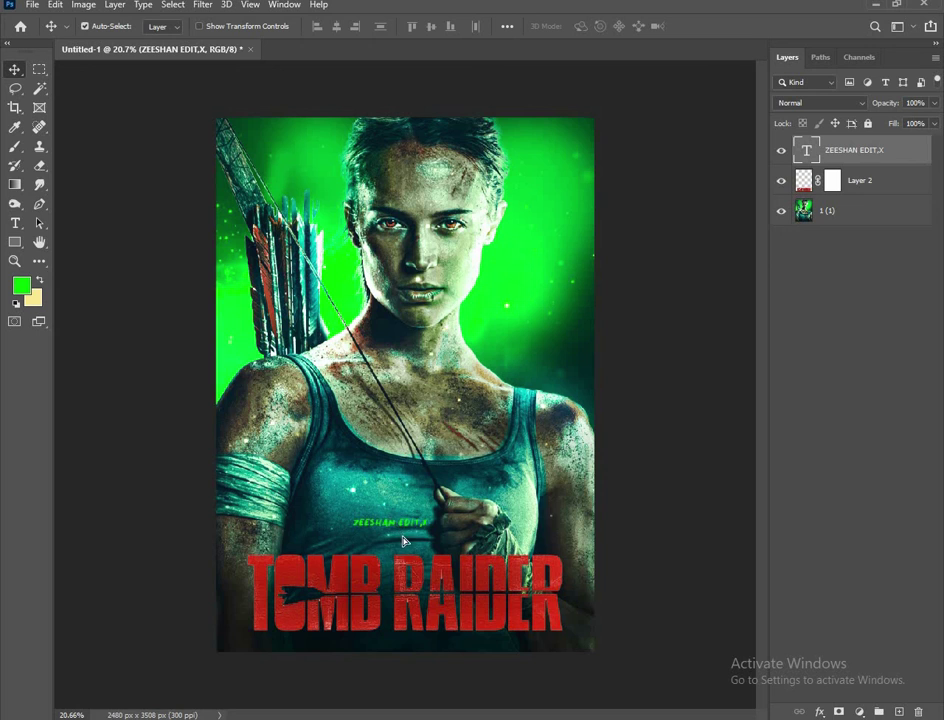
{"action": "left_click_drag", "start_coordinate": [404, 541], "coordinate": [420, 522]}
{"action": "key", "text": "shift+Down"}
{"action": "key", "text": "shift+Down"}
{"action": "key", "text": "shift+Down"}
Convert the three poster layers into a single smart object.
{"action": "scroll", "coordinate": [386, 326], "scroll_direction": "down", "scroll_amount": 1}
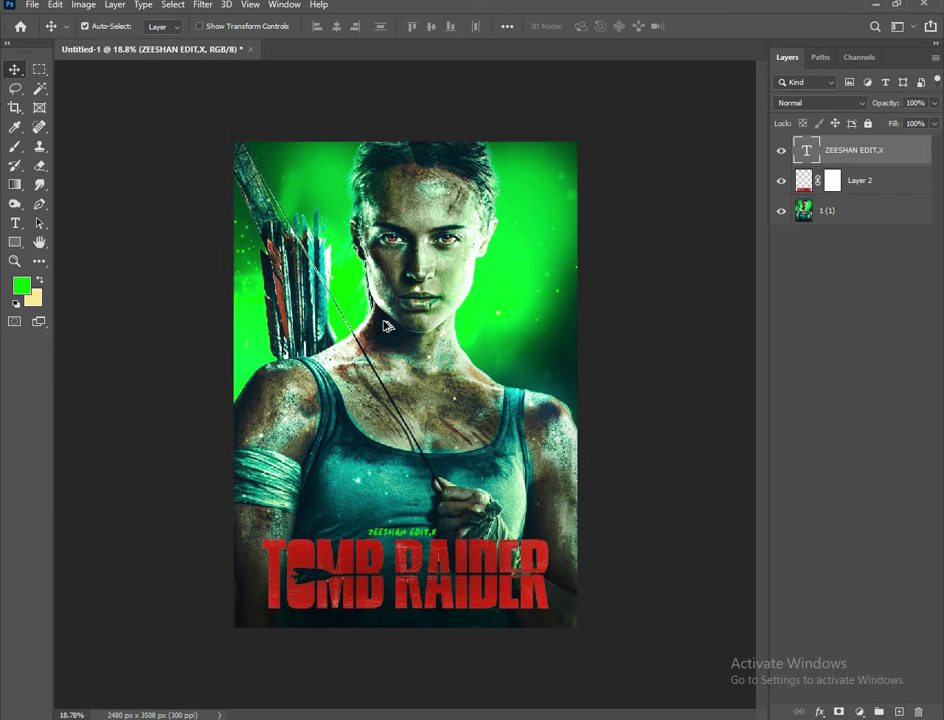
{"action": "scroll", "coordinate": [624, 265], "scroll_direction": "up", "scroll_amount": 1}
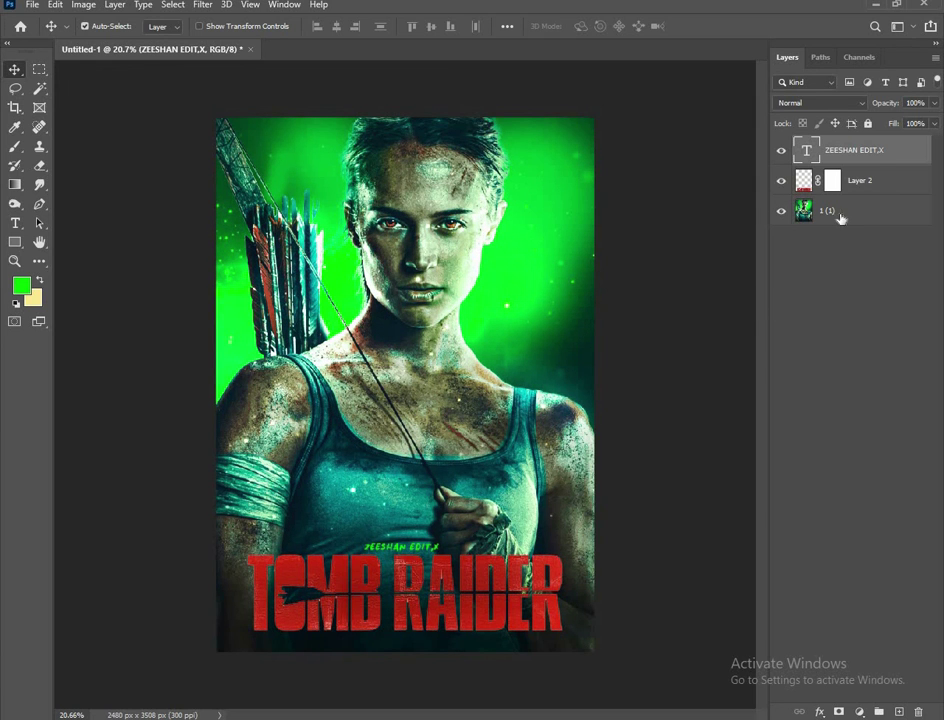
{"action": "right_click", "coordinate": [870, 155]}
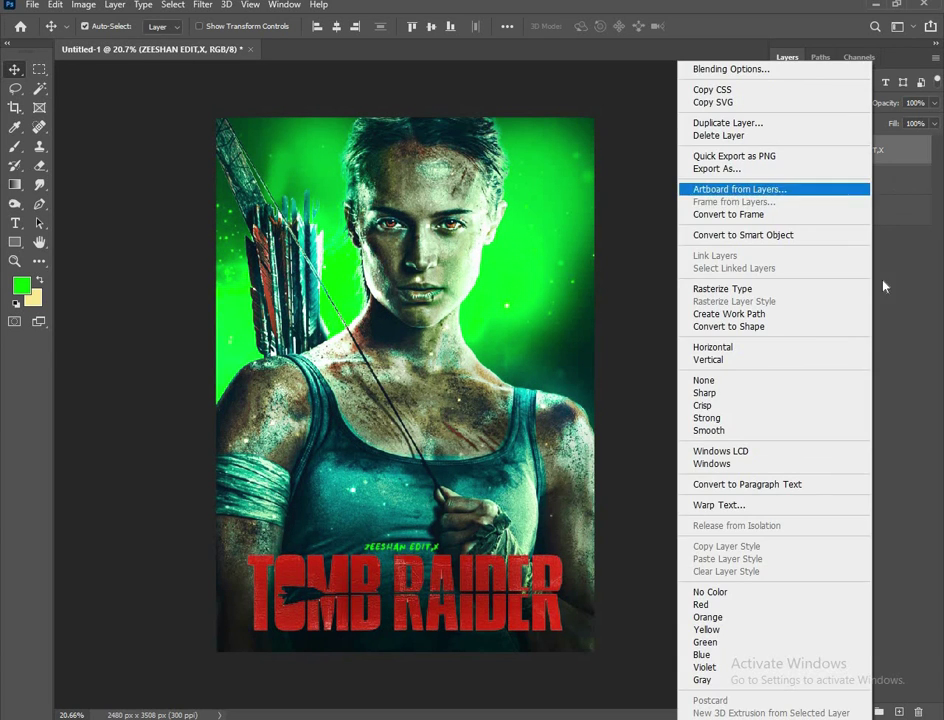
{"action": "left_click", "coordinate": [884, 286]}
{"action": "left_click", "coordinate": [880, 206], "text": "shift"}
{"action": "right_click", "coordinate": [880, 206]}
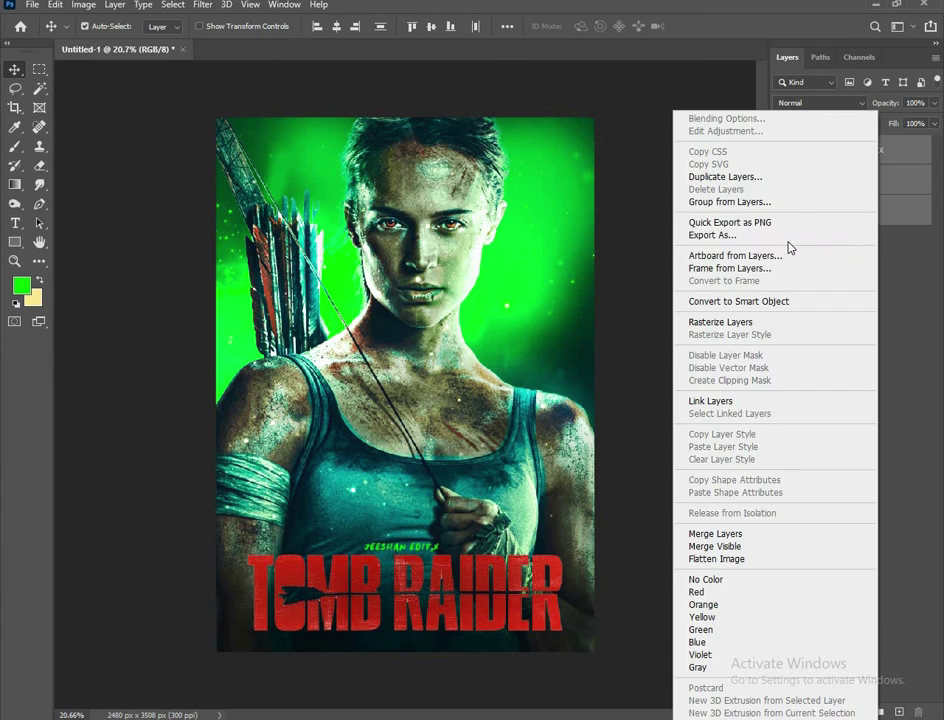
{"action": "left_click", "coordinate": [714, 299]}
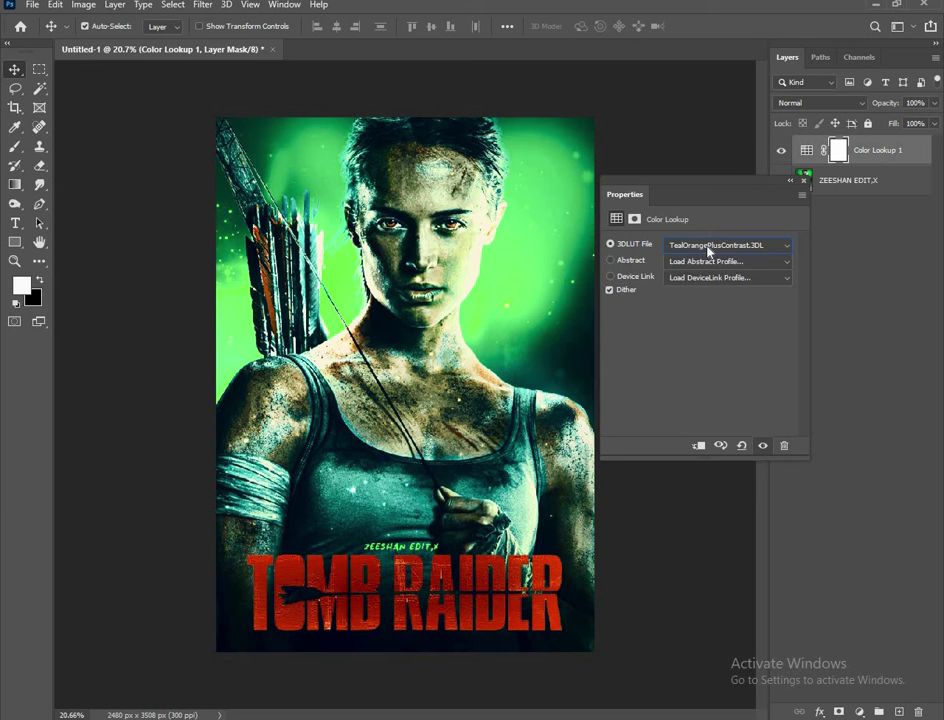
Add a Color Lookup adjustment layer set to Soft_Warming.look.
{"action": "left_click", "coordinate": [728, 245]}
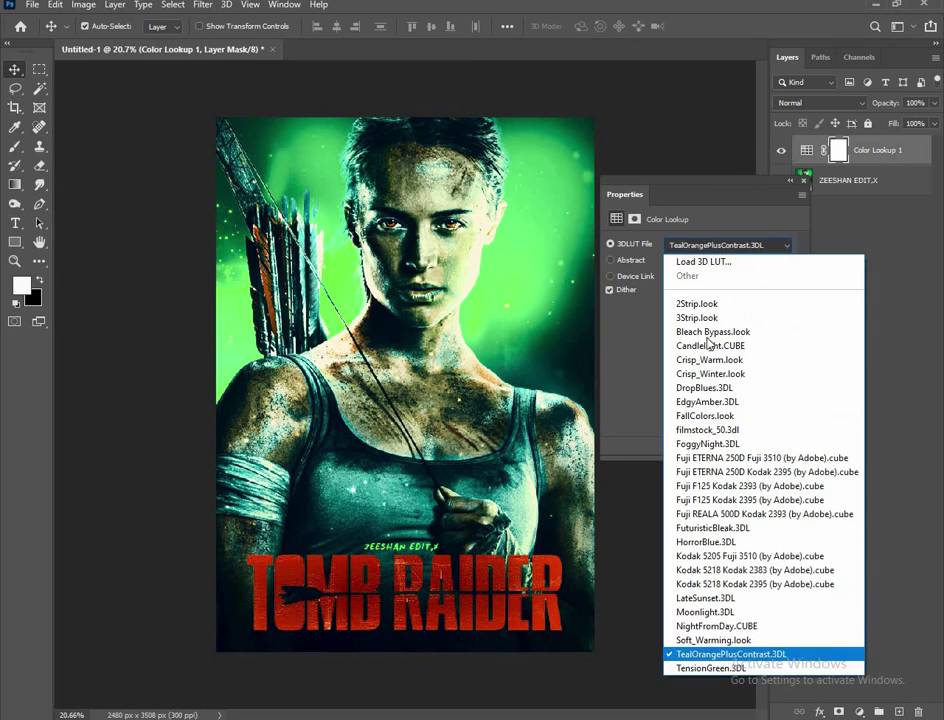
{"action": "left_click", "coordinate": [727, 683]}
{"action": "left_click", "coordinate": [703, 247]}
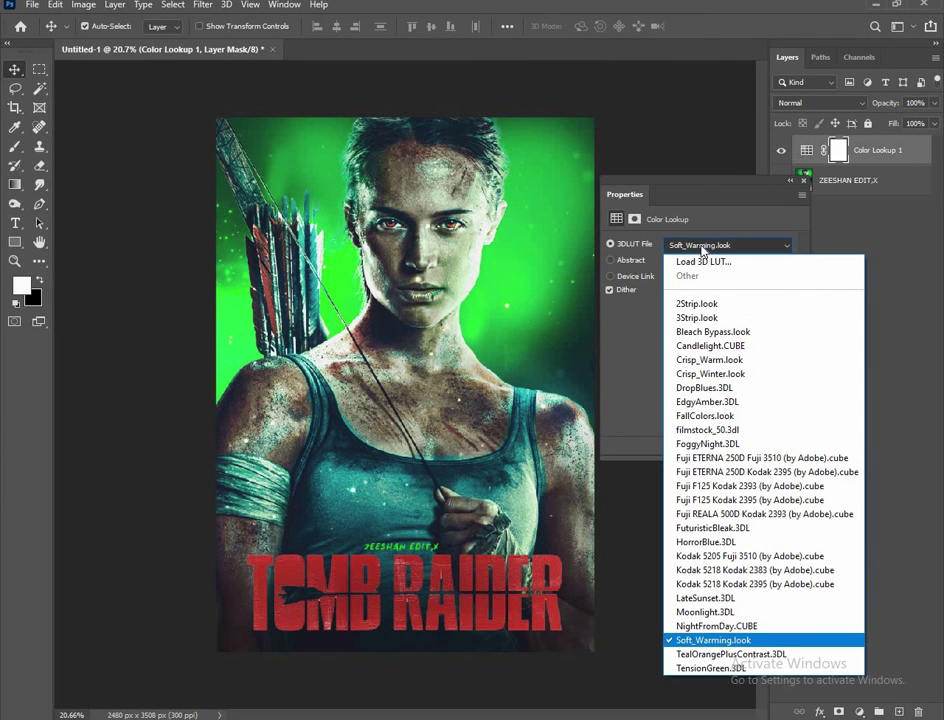
{"action": "left_click", "coordinate": [703, 249]}
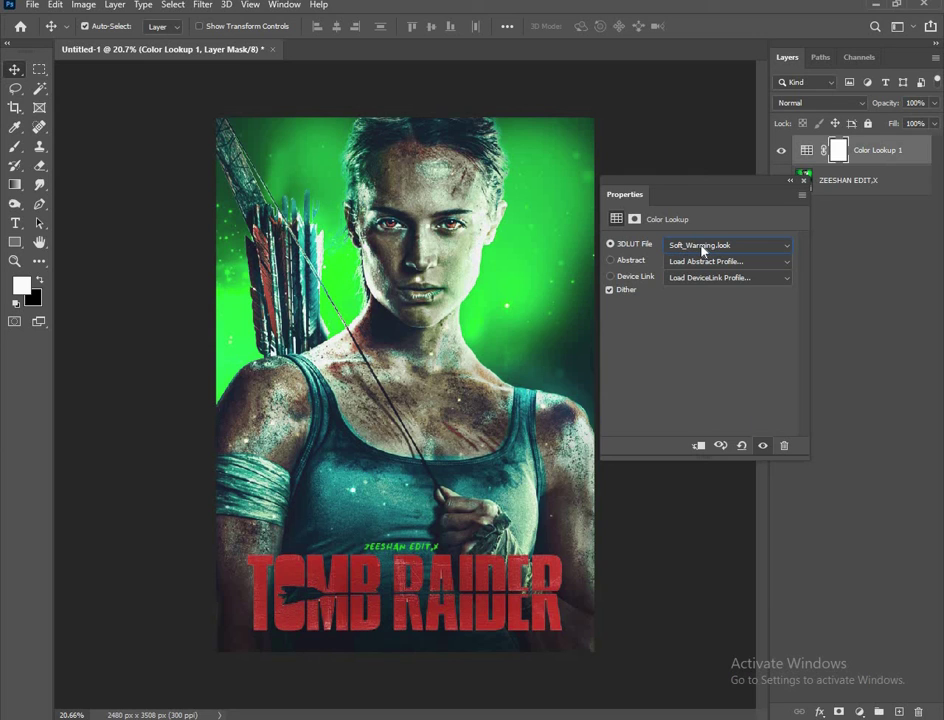